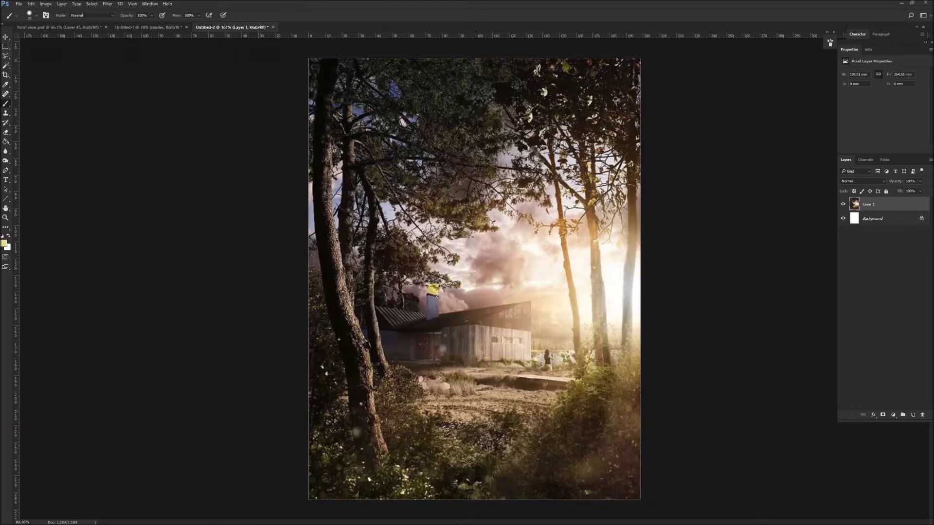
- Zoom out on the Untitled-1 curved-roof render, glance at the Untitled-2 forest reference, then return
{"action": "left_click", "coordinate": [160, 27]}
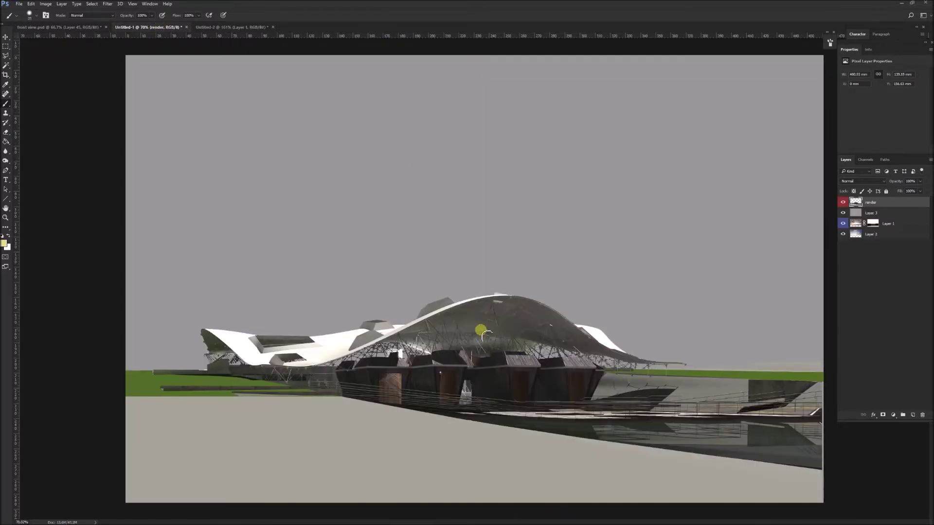
{"action": "key", "text": "super"}
{"action": "key", "text": "super"}
{"action": "scroll", "coordinate": [471, 332], "scroll_direction": "down", "scroll_amount": 2}
{"action": "scroll", "coordinate": [471, 327], "scroll_direction": "down", "scroll_amount": 1}
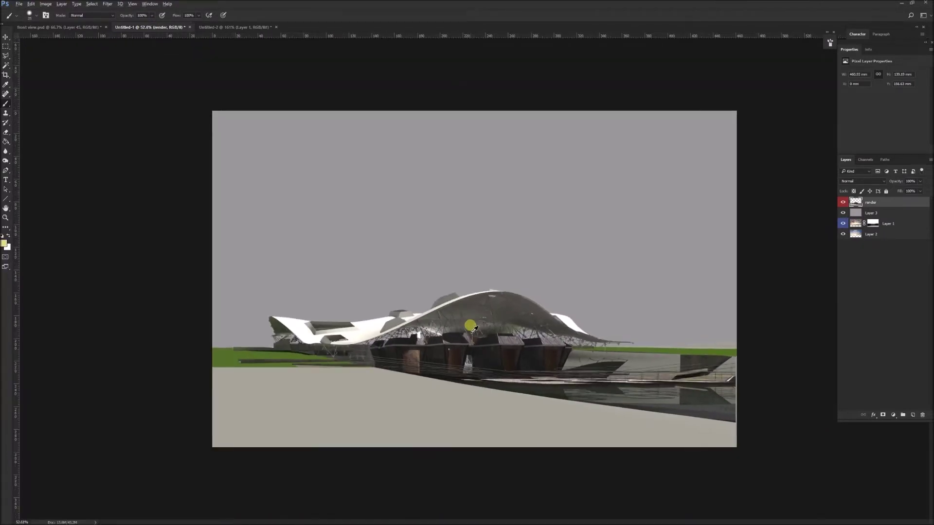
{"action": "left_click", "coordinate": [226, 28]}
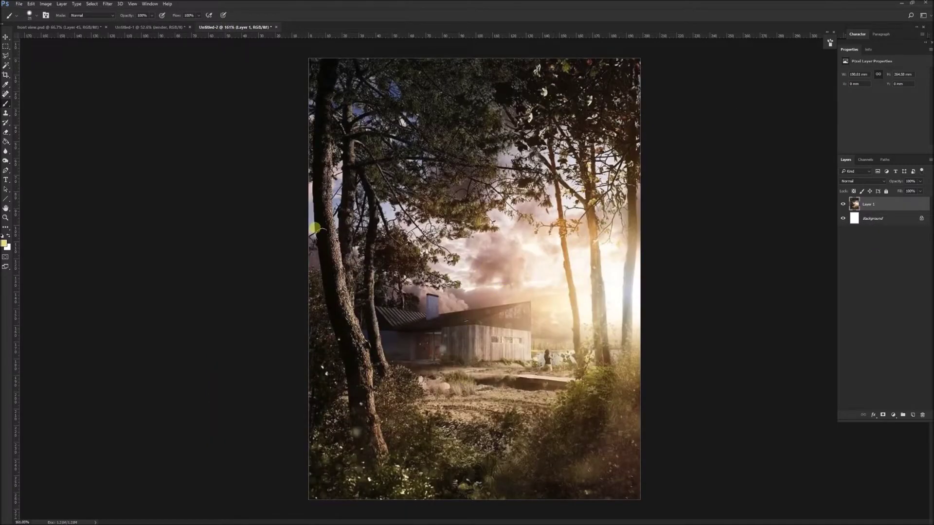
{"action": "left_click", "coordinate": [157, 28]}
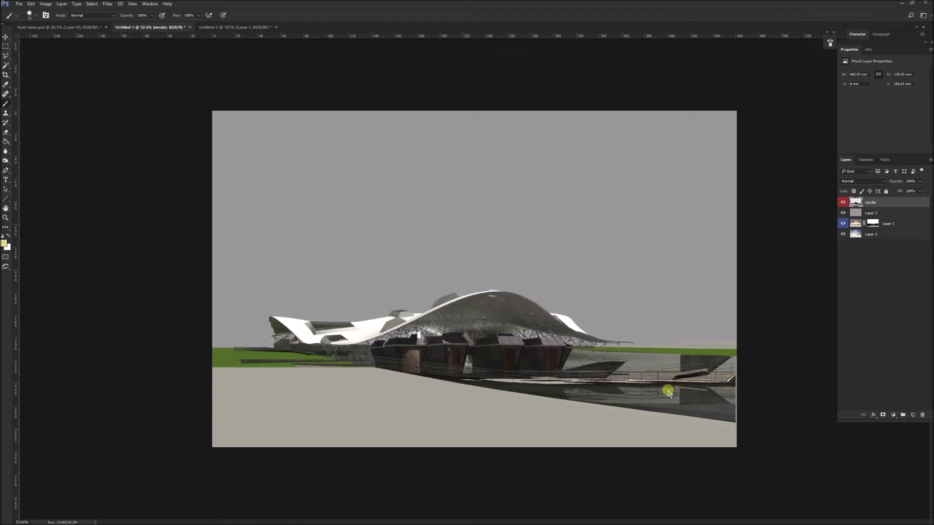
- Hide the gray sky Layer 3 and shift the sunset sky Layer 1 right and down
{"action": "left_click", "coordinate": [843, 212]}
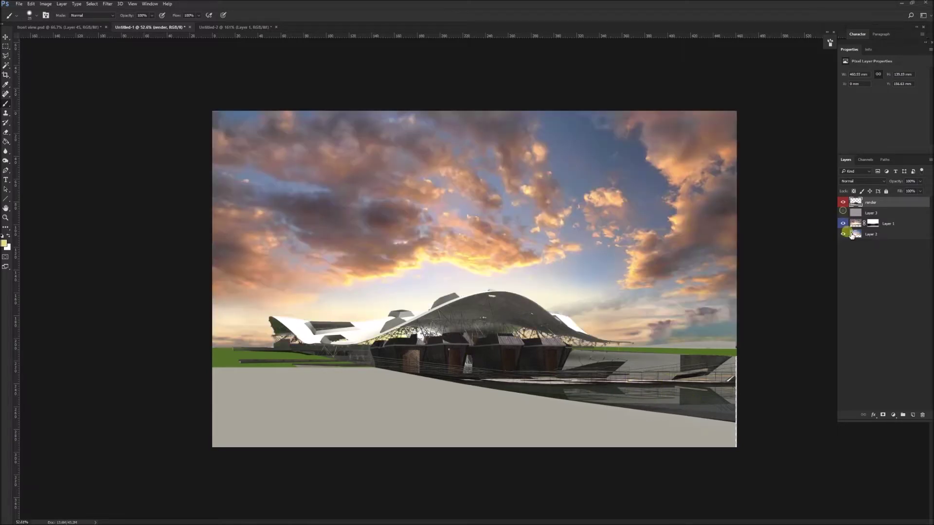
{"action": "left_click_drag", "start_coordinate": [432, 238], "coordinate": [427, 229]}
{"action": "key", "text": "ctrl+z"}
{"action": "left_click", "coordinate": [914, 230]}
{"action": "left_click_drag", "start_coordinate": [485, 264], "coordinate": [520, 250]}
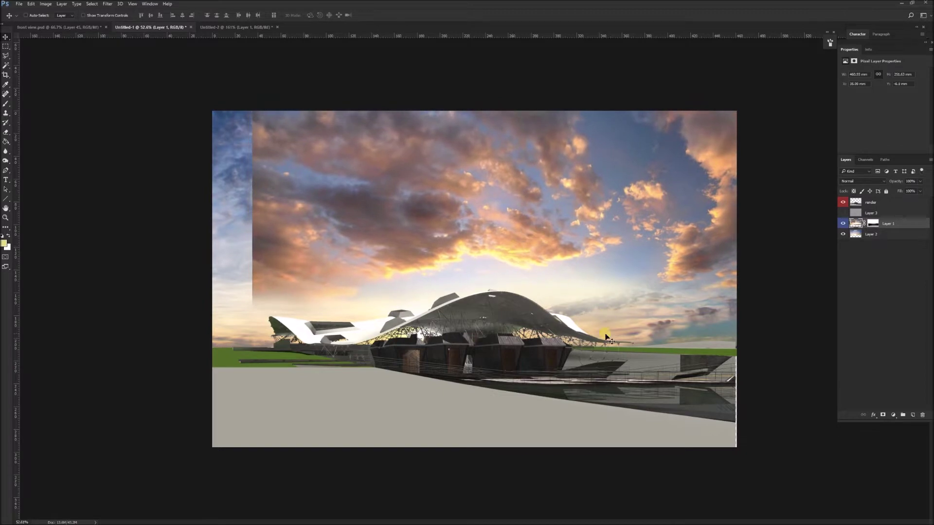
{"action": "left_click", "coordinate": [487, 246]}
- Reposition the underlying Layer 2 sky up and to the left on the canvas
{"action": "left_click", "coordinate": [843, 223]}
{"action": "left_click", "coordinate": [857, 236]}
{"action": "left_click_drag", "start_coordinate": [486, 261], "coordinate": [477, 230]}
{"action": "key", "text": "ctrl+z"}
{"action": "left_click_drag", "start_coordinate": [596, 226], "coordinate": [596, 164]}
{"action": "left_click_drag", "start_coordinate": [446, 275], "coordinate": [436, 295]}
{"action": "left_click_drag", "start_coordinate": [472, 228], "coordinate": [484, 286]}
{"action": "scroll", "coordinate": [484, 286], "scroll_direction": "down", "scroll_amount": 2}
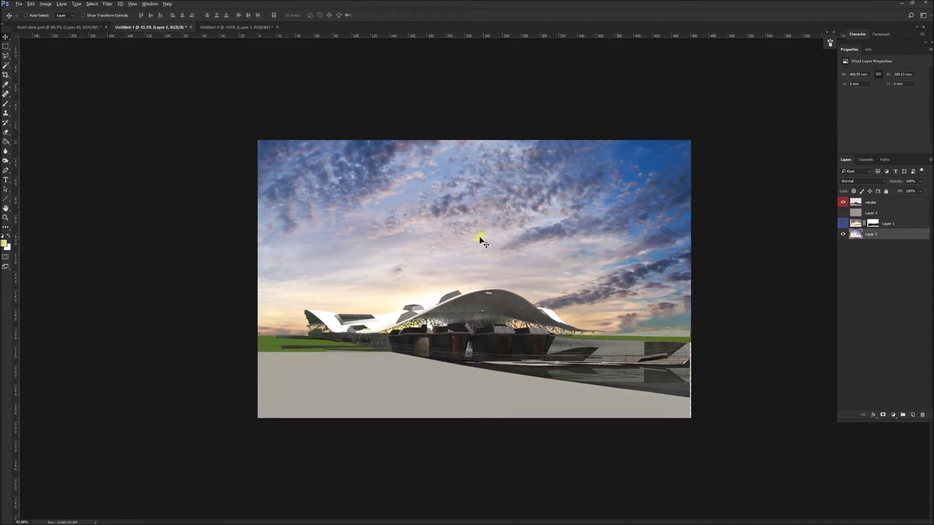
{"action": "scroll", "coordinate": [431, 262], "scroll_direction": "up", "scroll_amount": 2}
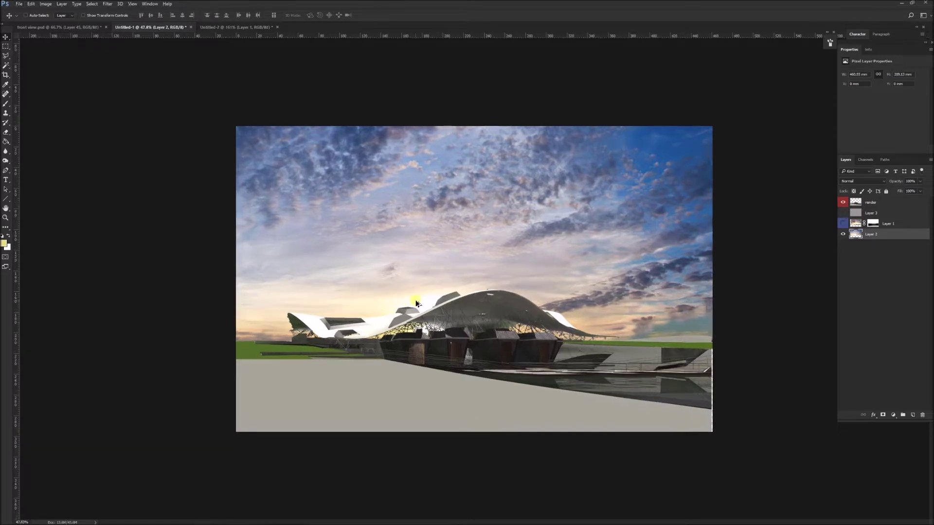
{"action": "left_click_drag", "start_coordinate": [602, 239], "coordinate": [585, 211]}
- Enlarge and stretch Layer 2's sky with Free Transform, flip it horizontally, and apply
{"action": "key", "text": "ctrl+t"}
{"action": "left_click_drag", "start_coordinate": [722, 330], "coordinate": [762, 365]}
{"action": "left_click_drag", "start_coordinate": [480, 83], "coordinate": [480, 62]}
{"action": "left_click_drag", "start_coordinate": [284, 154], "coordinate": [278, 135]}
{"action": "left_click_drag", "start_coordinate": [474, 346], "coordinate": [475, 363]}
{"action": "left_click_drag", "start_coordinate": [479, 276], "coordinate": [475, 231]}
{"action": "right_click", "coordinate": [428, 229]}
{"action": "left_click", "coordinate": [455, 348]}
{"action": "right_click", "coordinate": [479, 245]}
{"action": "left_click", "coordinate": [506, 362]}
{"action": "key", "text": "Return"}
- Toggle Layer 2 to compare the result, then show the sunset sky Layer 1 again
{"action": "left_click", "coordinate": [843, 234]}
{"action": "left_click", "coordinate": [843, 234]}
{"action": "left_click", "coordinate": [843, 223]}
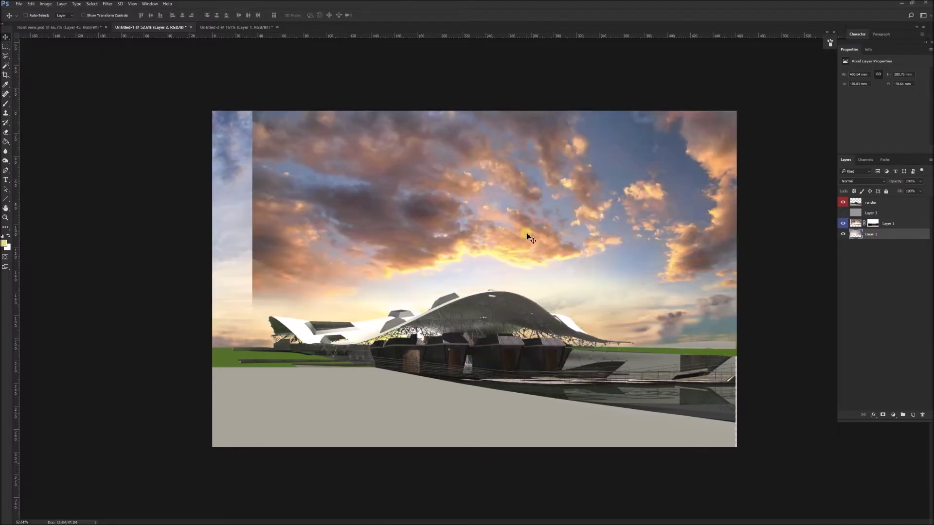
{"action": "left_click", "coordinate": [25, 15]}
- Move the sunset sky up-left and stretch its left edge to cover the gap
{"action": "left_click_drag", "start_coordinate": [591, 226], "coordinate": [559, 215]}
{"action": "key", "text": "ctrl+t"}
{"action": "left_click_drag", "start_coordinate": [228, 239], "coordinate": [214, 242]}
{"action": "key", "text": "Return"}
- Paint Layer 1's mask with a soft black brush at 23% to blend clouds right of the dome
{"action": "scroll", "coordinate": [419, 319], "scroll_direction": "up", "scroll_amount": 1}
{"action": "left_click", "coordinate": [873, 224]}
{"action": "key", "text": "b"}
{"action": "key", "text": "d"}
{"action": "left_click", "coordinate": [32, 15]}
{"action": "double_click", "coordinate": [58, 123]}
{"action": "left_click_drag", "start_coordinate": [124, 17], "coordinate": [95, 16]}
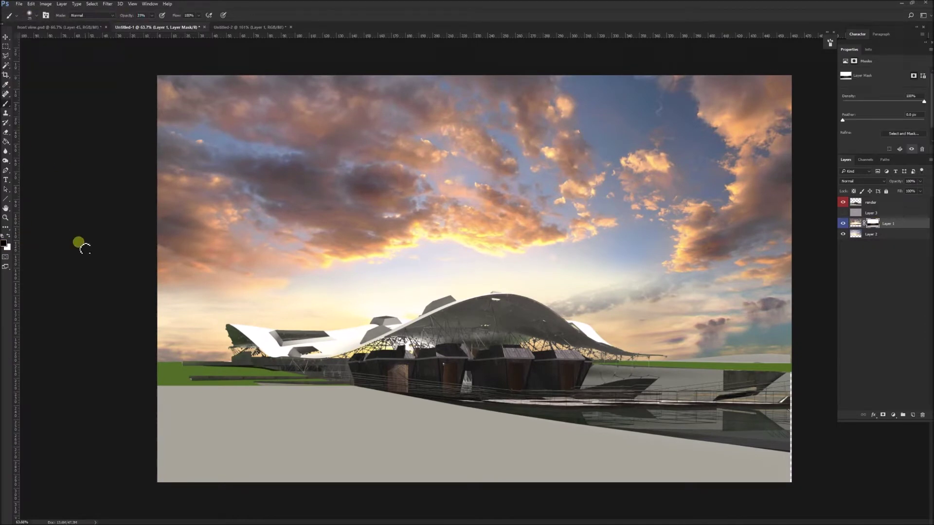
{"action": "mouse_move", "coordinate": [448, 299]}
{"action": "left_mouse_down"}
{"action": "mouse_move", "coordinate": [619, 277]}
{"action": "mouse_move", "coordinate": [538, 291]}
{"action": "left_mouse_up"}
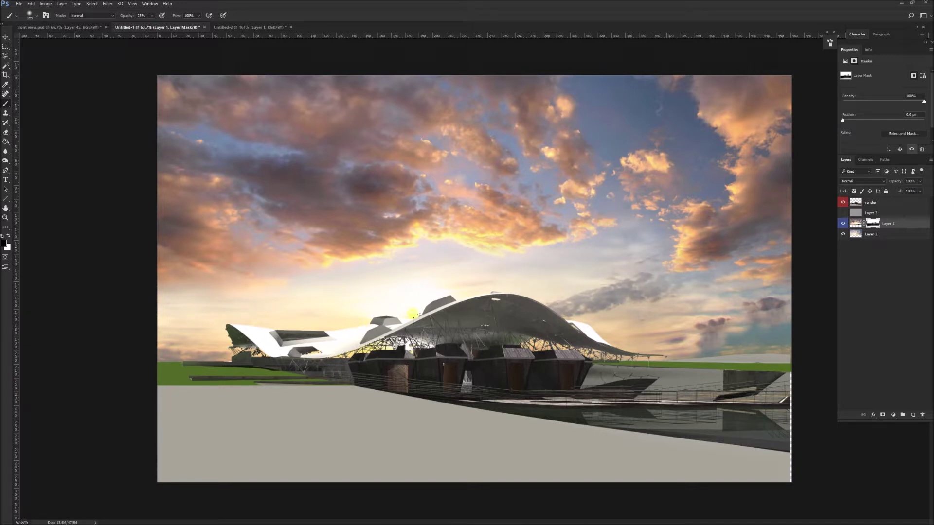
{"action": "left_click_drag", "start_coordinate": [895, 181], "coordinate": [900, 183]}
{"action": "left_click", "coordinate": [904, 223]}
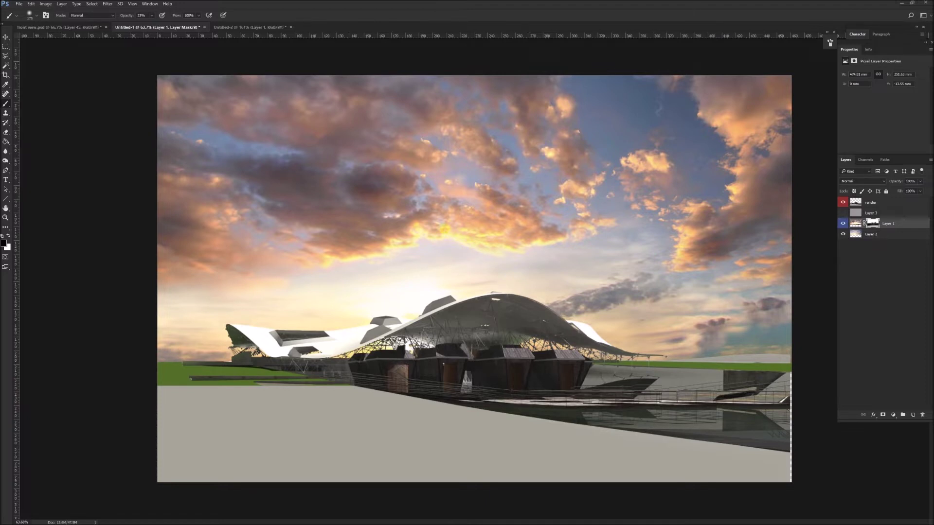
- Scroll to inspect the masked sunset sky behind the curved-roof building
{"action": "scroll", "coordinate": [466, 261], "scroll_direction": "down", "scroll_amount": 1}
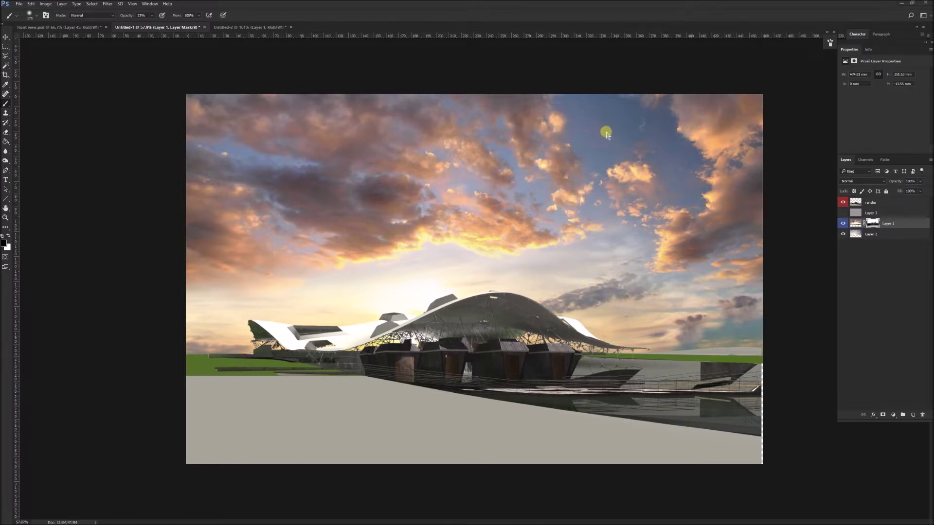
- Compare with the forest house reference in Untitled-2, then bring up the adjustment layer list in Untitled-1
{"action": "left_click", "coordinate": [267, 28]}
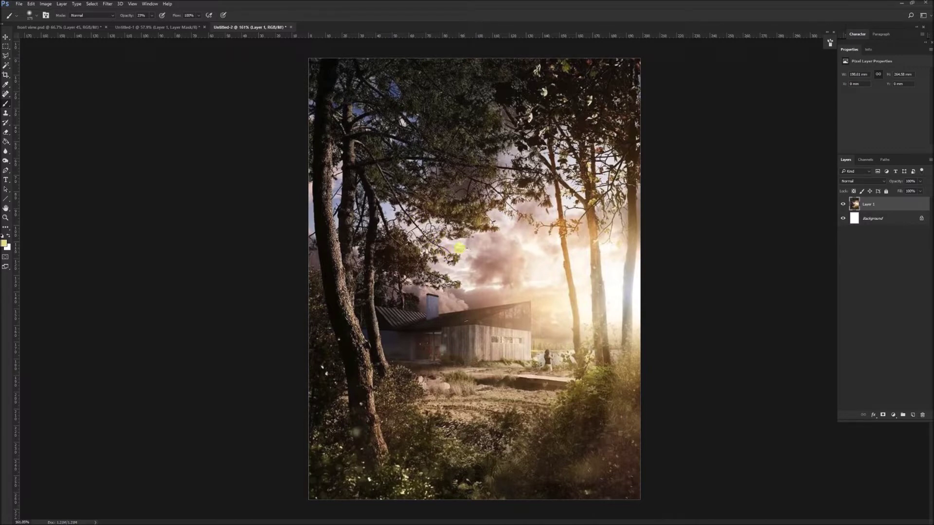
{"action": "left_click", "coordinate": [181, 27]}
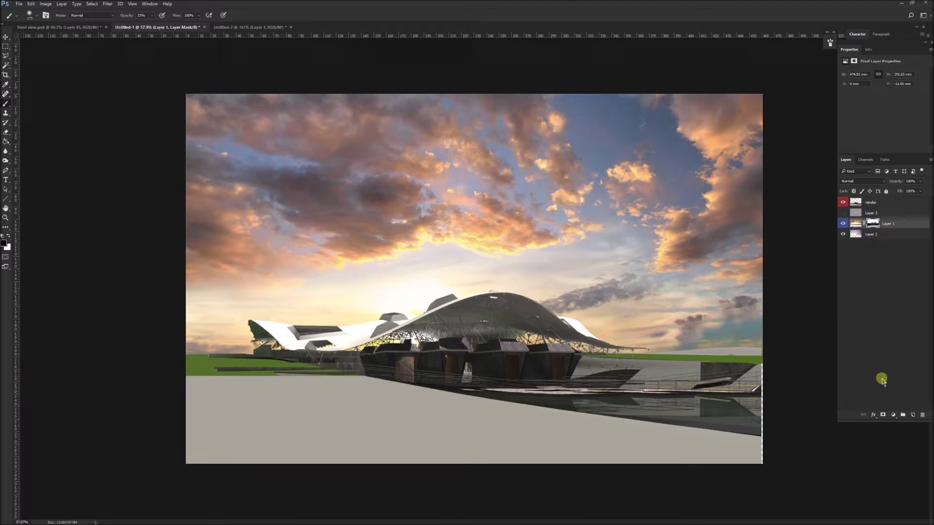
{"action": "left_click", "coordinate": [893, 416]}
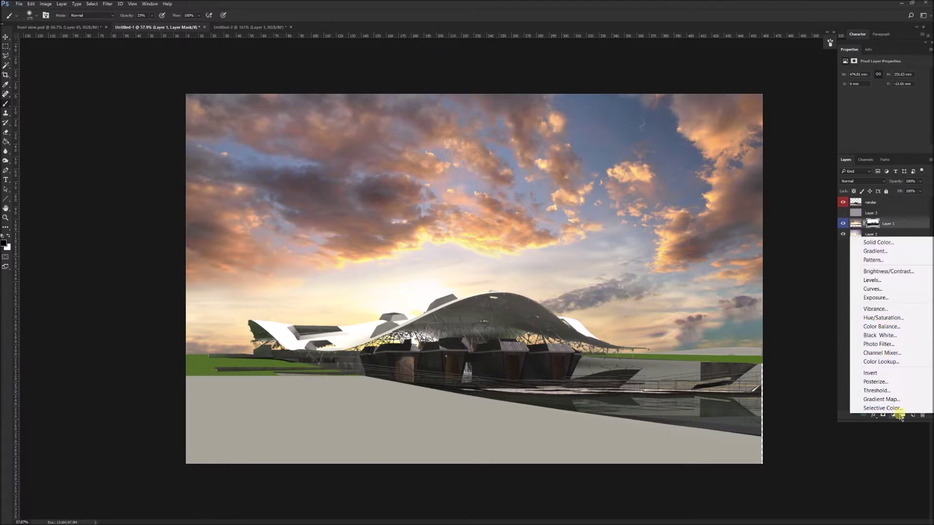
- Add a Hue/Saturation layer clipped to sky Layer 1 and lower its saturation to -31
{"action": "left_click", "coordinate": [883, 317]}
{"action": "left_click", "coordinate": [860, 229], "text": "alt"}
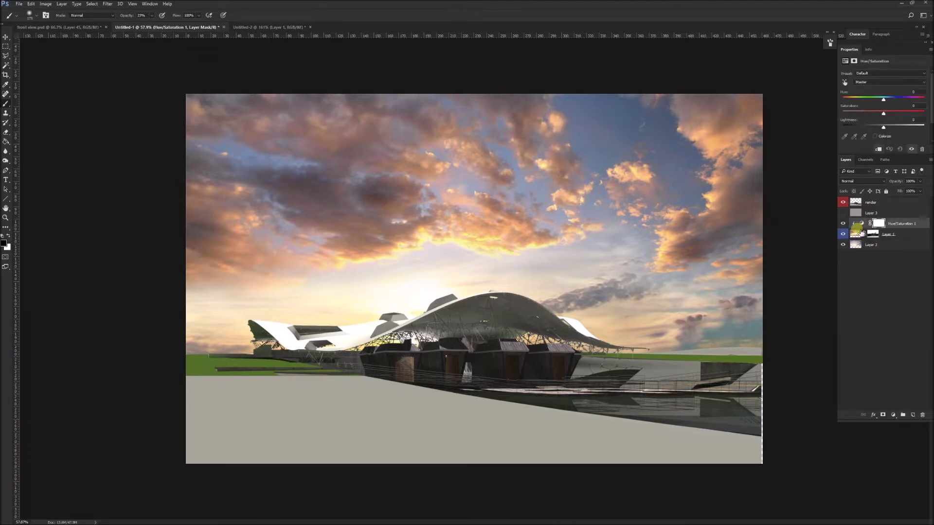
{"action": "left_click", "coordinate": [857, 202]}
{"action": "left_click", "coordinate": [884, 114]}
{"action": "left_click_drag", "start_coordinate": [883, 114], "coordinate": [871, 113]}
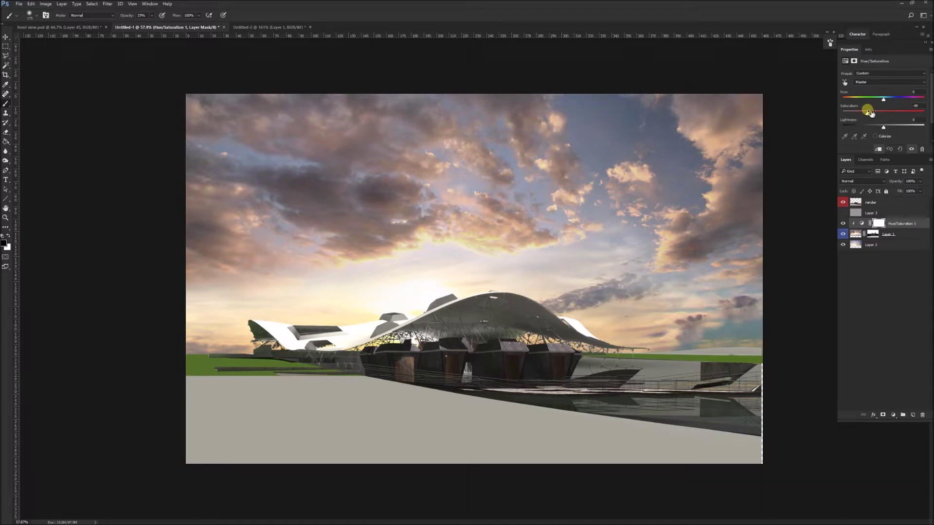
{"action": "scroll", "coordinate": [562, 234], "scroll_direction": "down", "scroll_amount": 3}
{"action": "scroll", "coordinate": [476, 262], "scroll_direction": "up", "scroll_amount": 2}
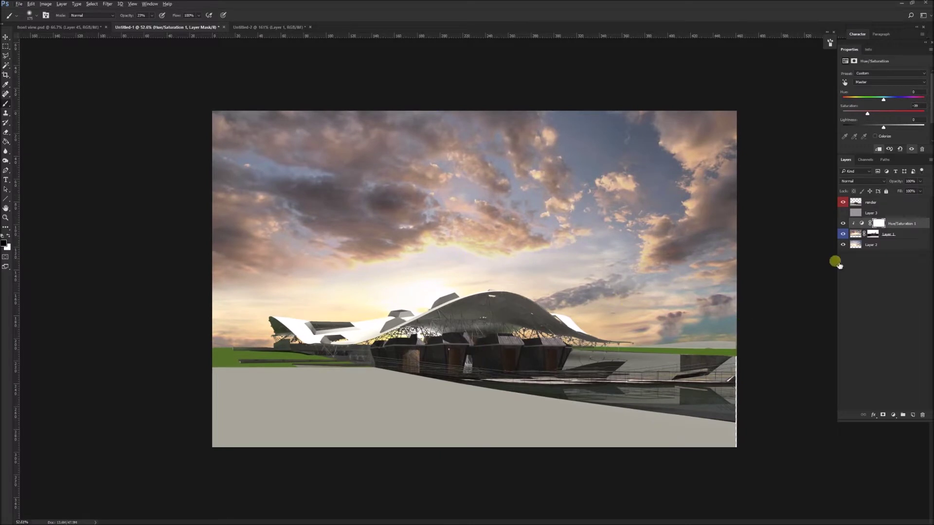
{"action": "left_click", "coordinate": [881, 246]}
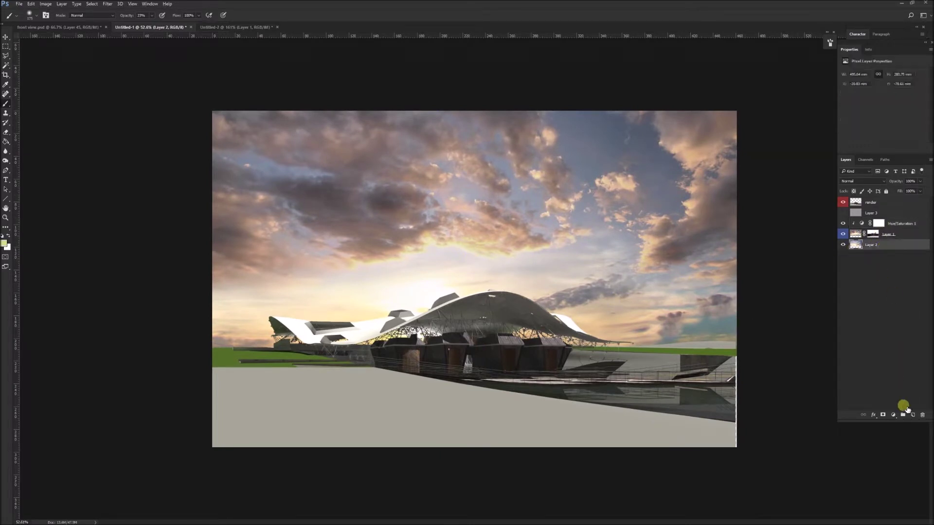
- Add a second Hue/Saturation clipped to Layer 2 and drop its saturation to -43
{"action": "left_click", "coordinate": [893, 415]}
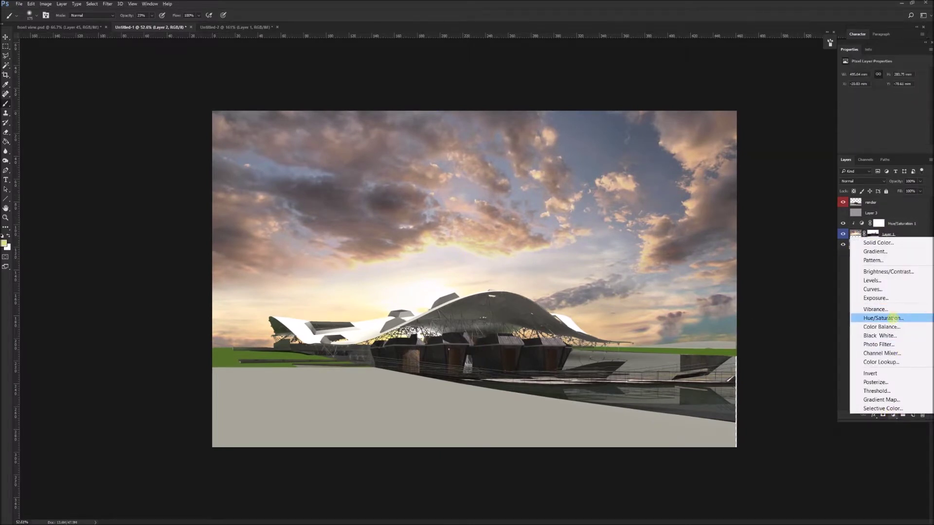
{"action": "left_click", "coordinate": [892, 316]}
{"action": "left_click", "coordinate": [861, 249], "text": "alt"}
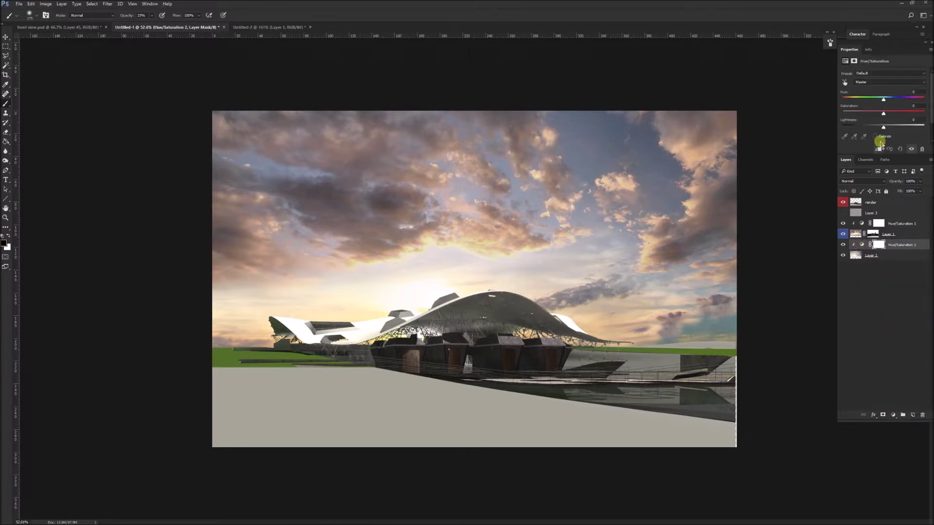
{"action": "left_click_drag", "start_coordinate": [883, 113], "coordinate": [861, 113]}
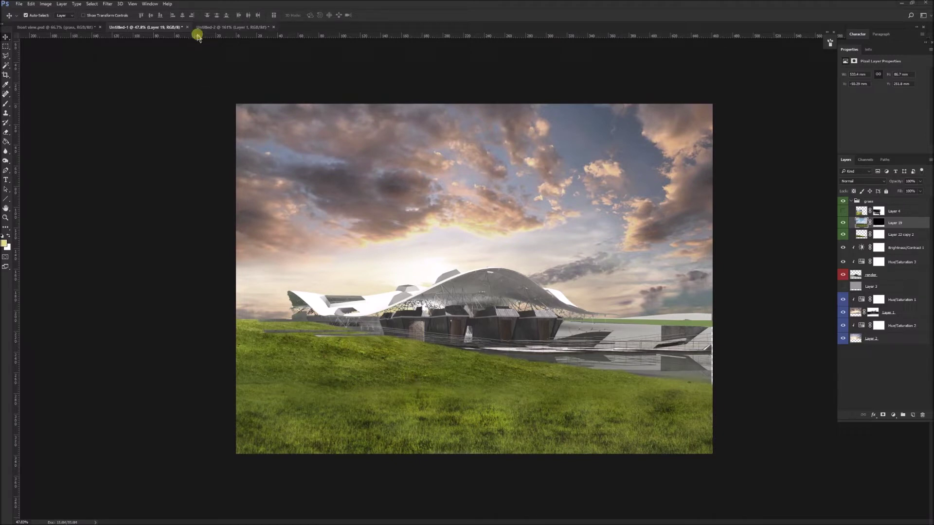
{"action": "left_click", "coordinate": [217, 28]}
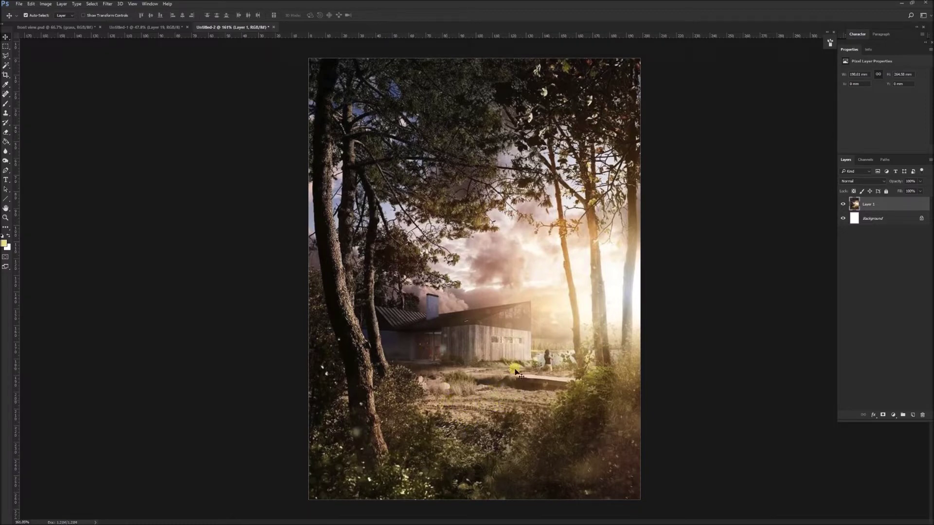
{"action": "left_click", "coordinate": [156, 28]}
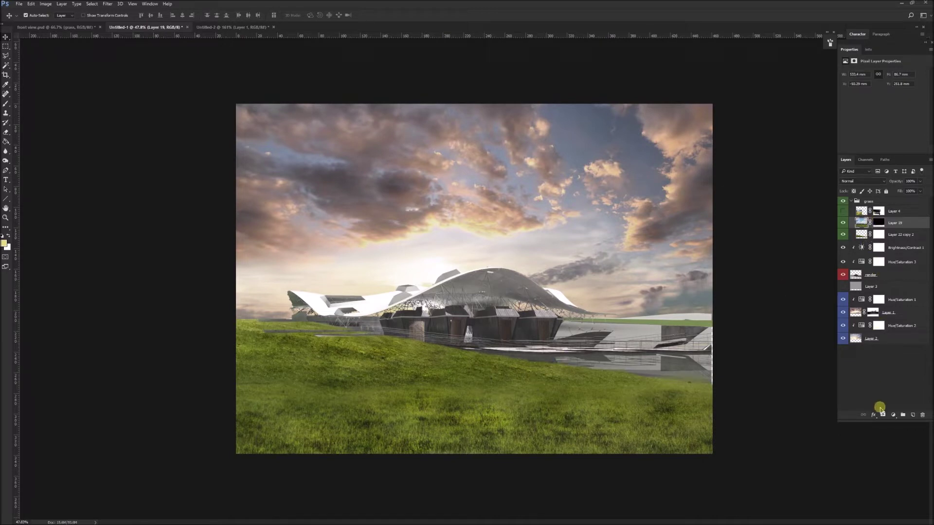
- Add a colorized Hue/Saturation clipped to Layer 19 with saturation 37 and lightness +7
{"action": "left_click", "coordinate": [893, 415]}
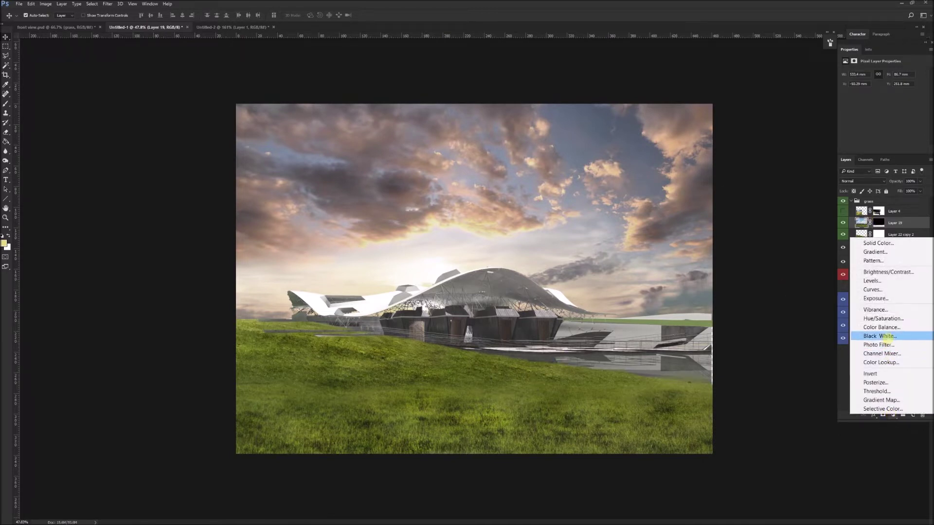
{"action": "left_click", "coordinate": [883, 318]}
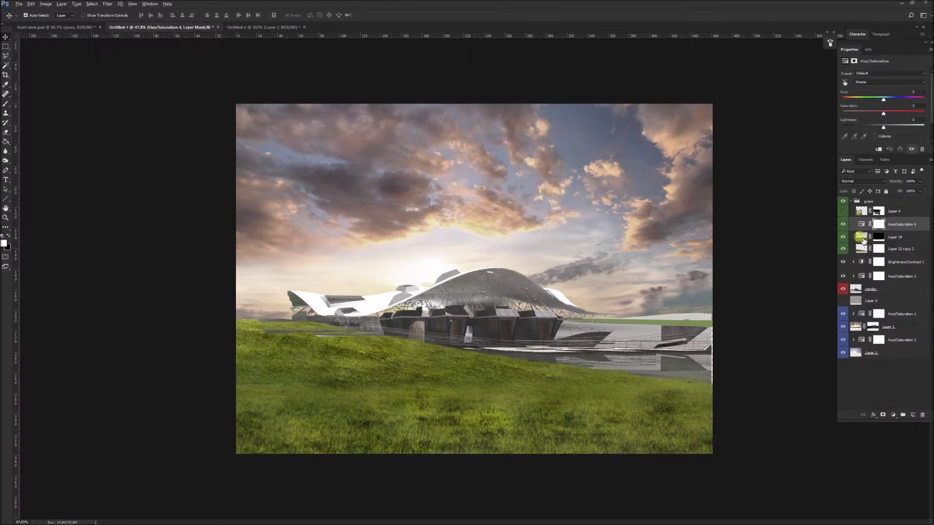
{"action": "left_click", "coordinate": [860, 231], "text": "alt"}
{"action": "left_click", "coordinate": [875, 136]}
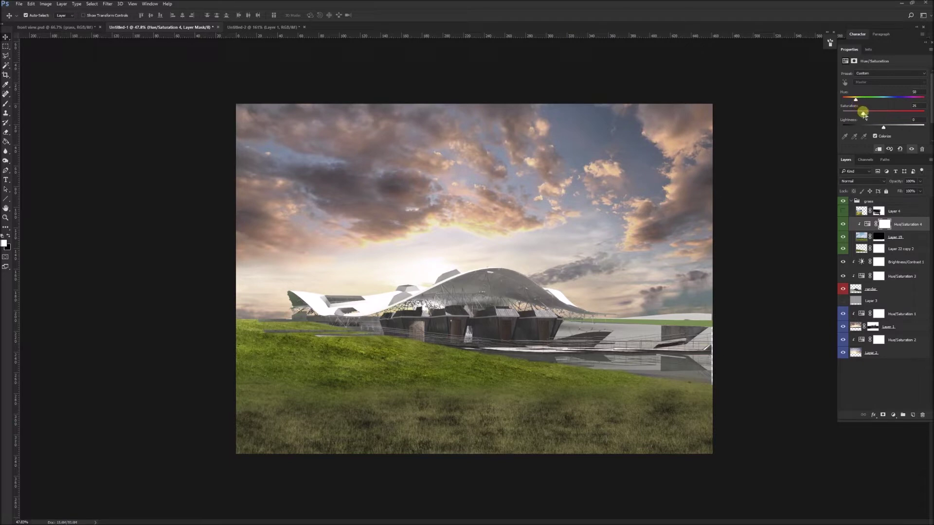
{"action": "left_click_drag", "start_coordinate": [864, 115], "coordinate": [866, 113]}
{"action": "left_click_drag", "start_coordinate": [882, 127], "coordinate": [886, 129]}
- Toggle the Layer 22 copy 2 grass layer off and on to compare the tint
{"action": "left_click", "coordinate": [897, 249]}
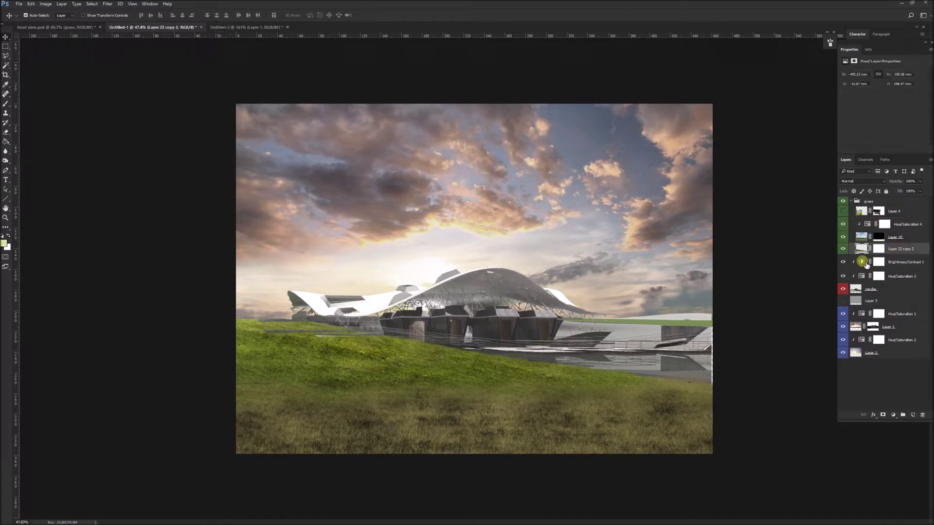
{"action": "left_click", "coordinate": [843, 249]}
{"action": "left_click", "coordinate": [844, 248]}
{"action": "left_click", "coordinate": [893, 415]}
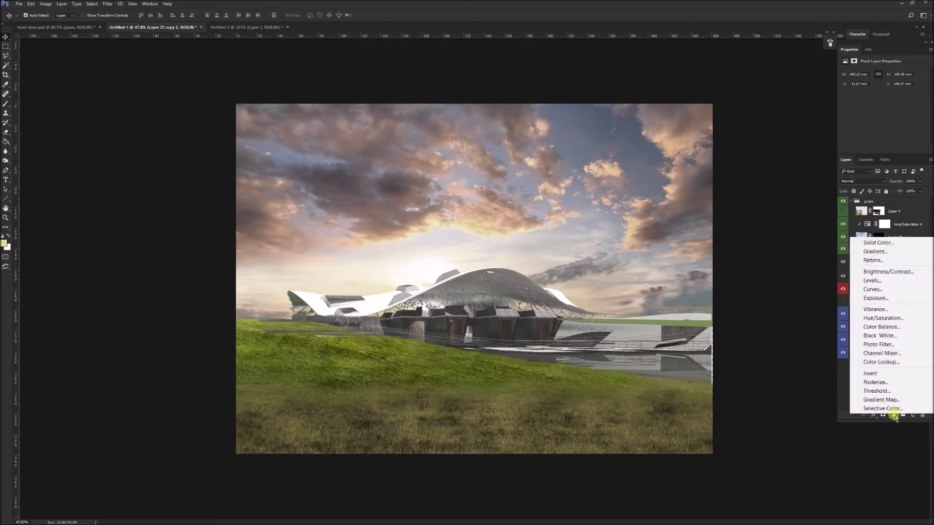
- Add Hue/Saturation 5 clipped to Layer 22 copy 2, colorized at saturation 41 for olive-green grass
{"action": "left_click", "coordinate": [883, 318]}
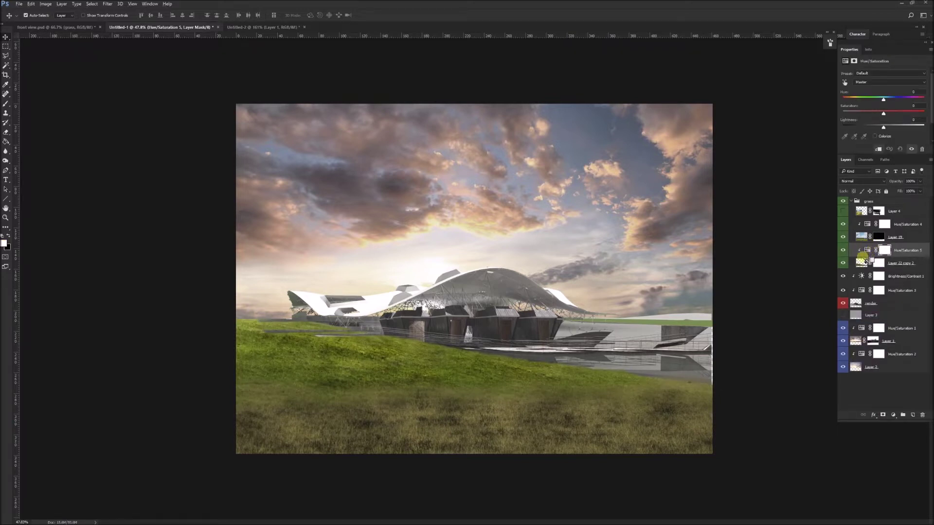
{"action": "left_click", "coordinate": [864, 256], "text": "alt"}
{"action": "left_click", "coordinate": [874, 135]}
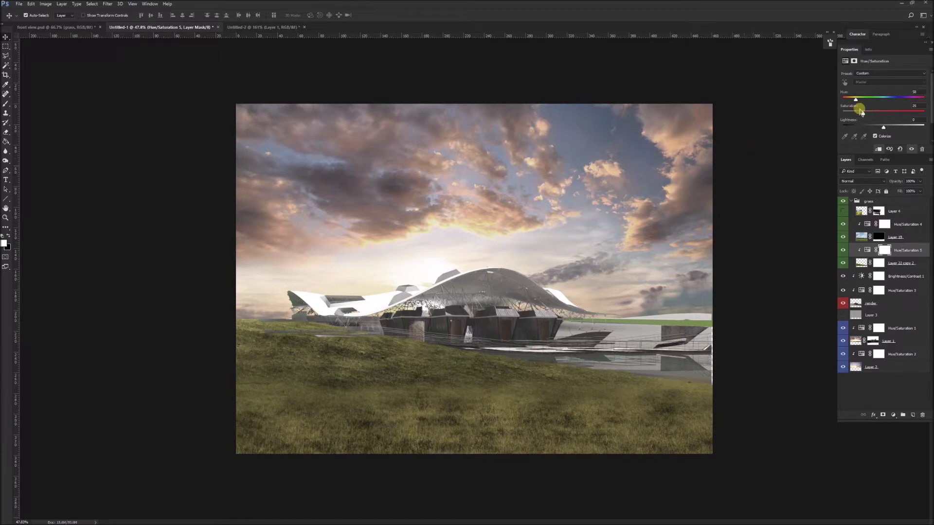
{"action": "left_click_drag", "start_coordinate": [865, 117], "coordinate": [879, 117]}
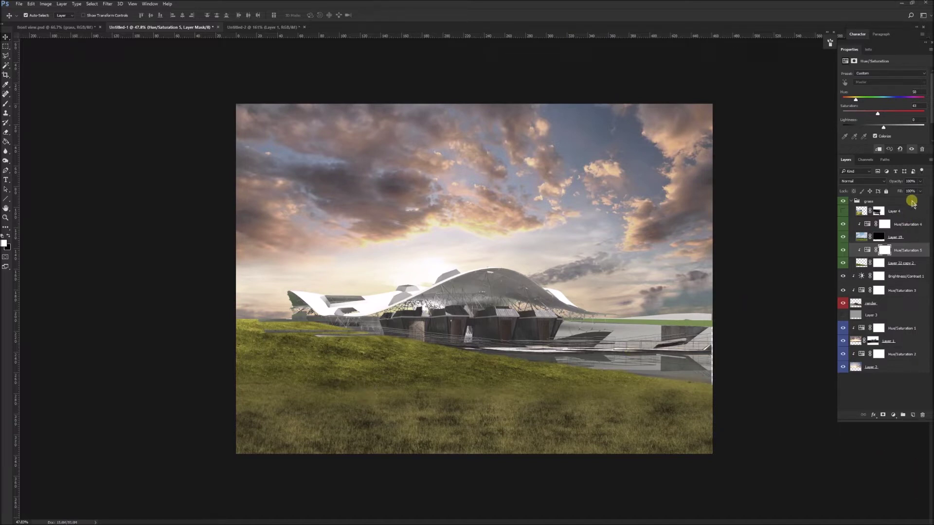
{"action": "left_click", "coordinate": [886, 201]}
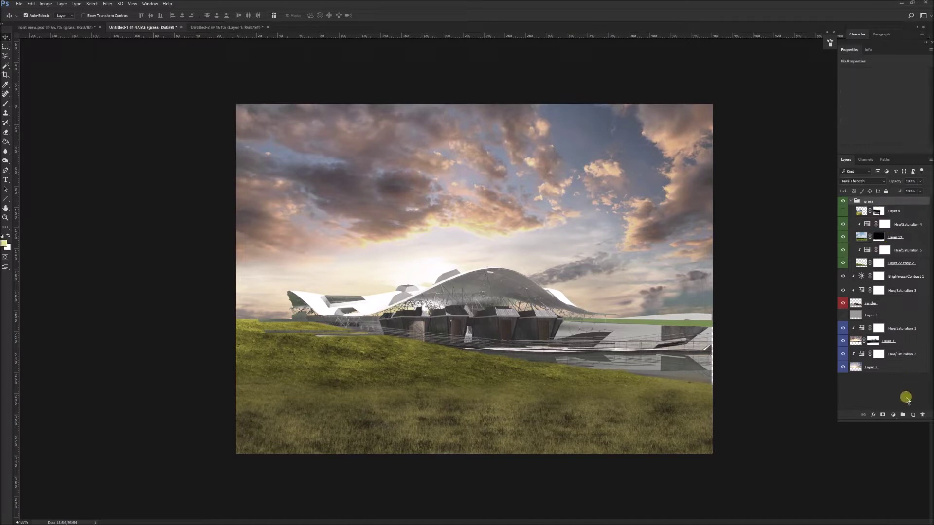
- Add a Black & White adjustment at the top of the layer stack as a greyscale preview
{"action": "left_click", "coordinate": [893, 414]}
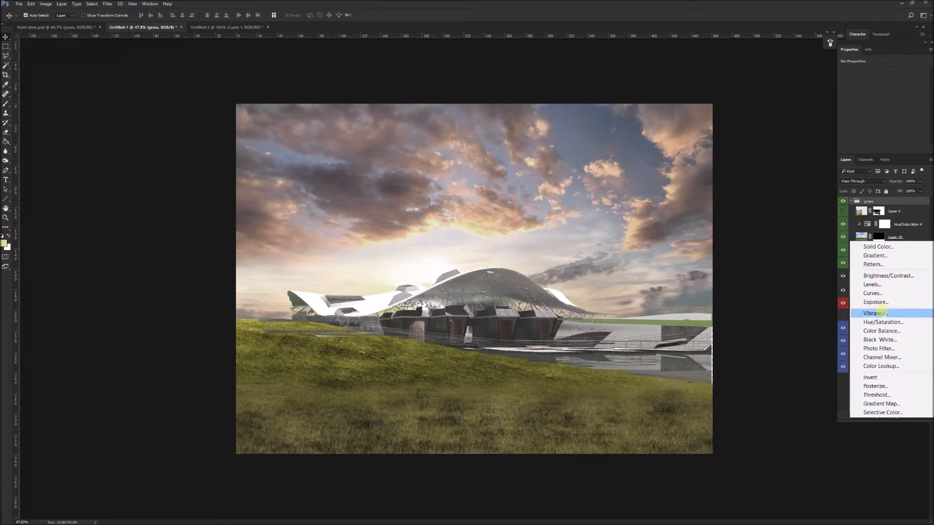
{"action": "left_click", "coordinate": [879, 340]}
{"action": "left_click_drag", "start_coordinate": [896, 210], "coordinate": [890, 198]}
{"action": "left_click", "coordinate": [843, 204]}
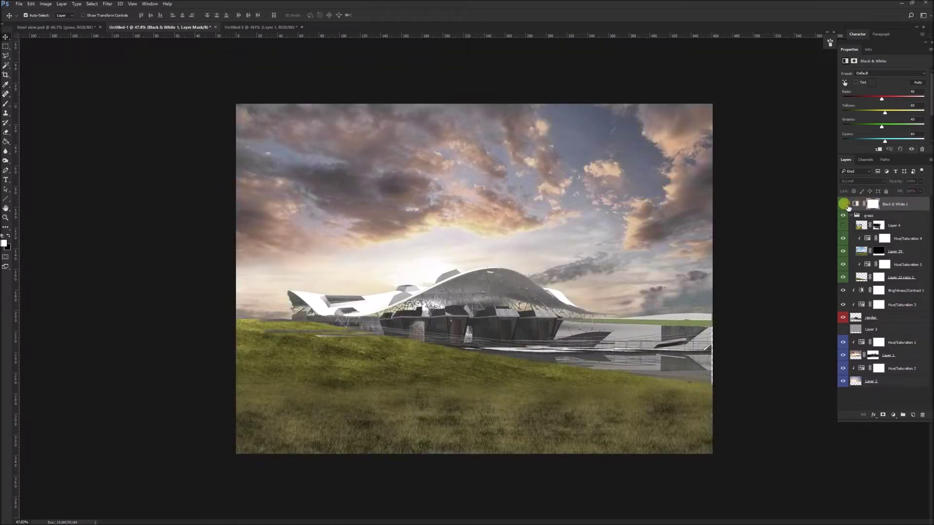
{"action": "left_click", "coordinate": [843, 204]}
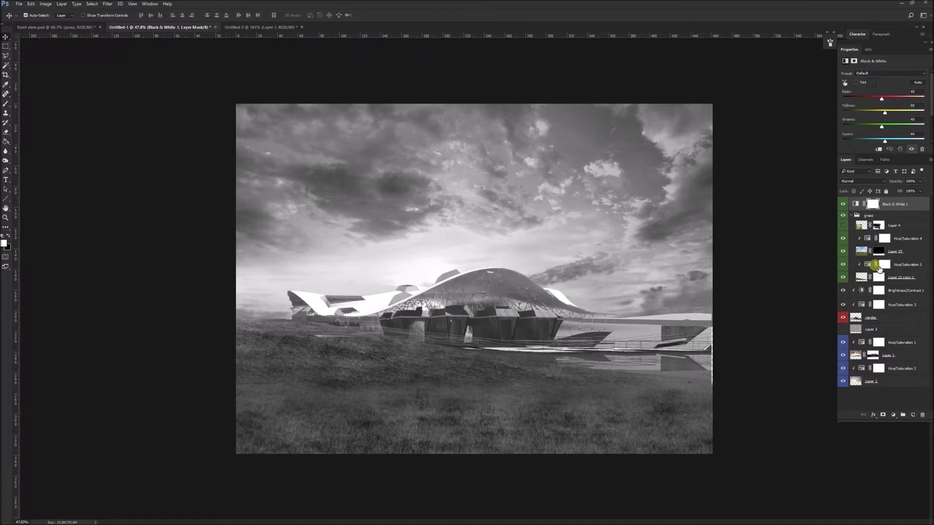
- Raise lightness to +24 on Hue/Saturation 5 and +12 on Hue/Saturation 4
{"action": "left_click", "coordinate": [871, 265]}
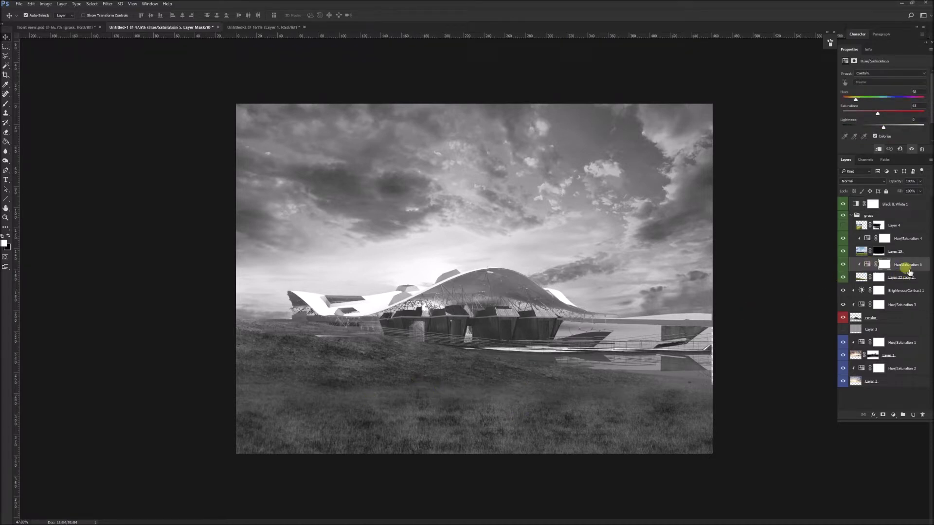
{"action": "left_click_drag", "start_coordinate": [884, 127], "coordinate": [894, 129]}
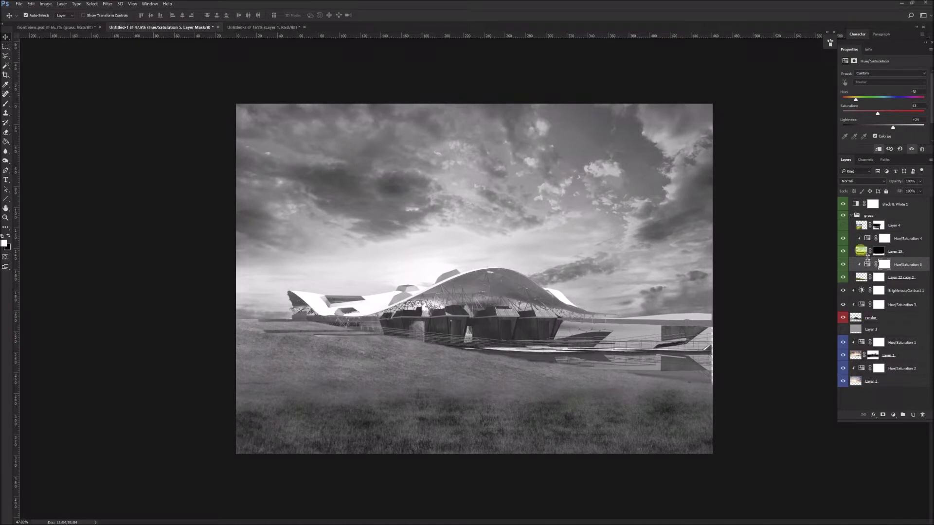
{"action": "left_click", "coordinate": [871, 240]}
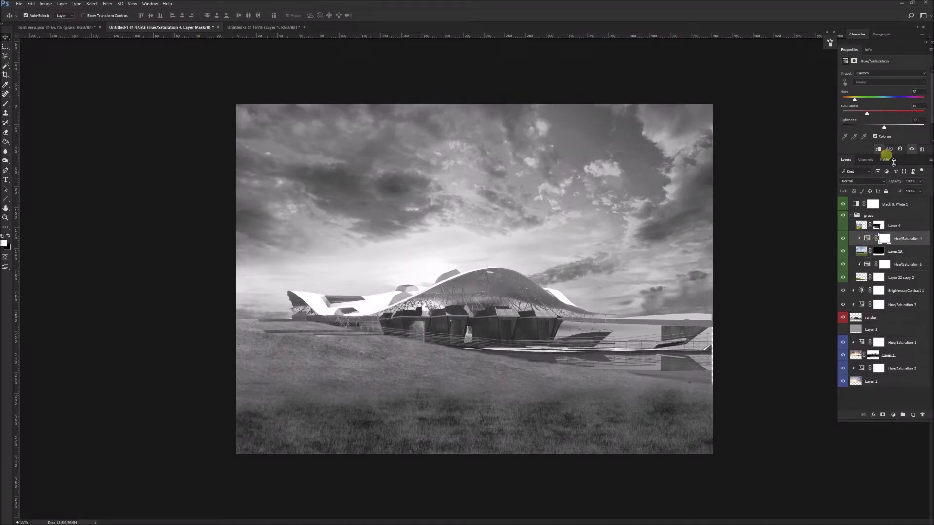
{"action": "left_click_drag", "start_coordinate": [886, 128], "coordinate": [892, 129]}
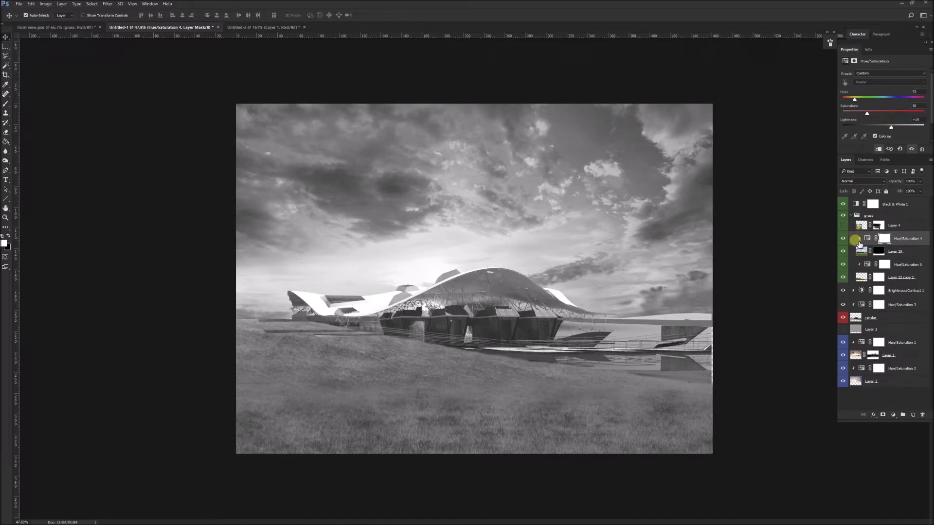
- Hide the Black & White preview and toggle Layer 22 copy 2 to check the grass
{"action": "left_click", "coordinate": [843, 204]}
{"action": "scroll", "coordinate": [430, 308], "scroll_direction": "down", "scroll_amount": 2}
{"action": "scroll", "coordinate": [424, 346], "scroll_direction": "up", "scroll_amount": 2}
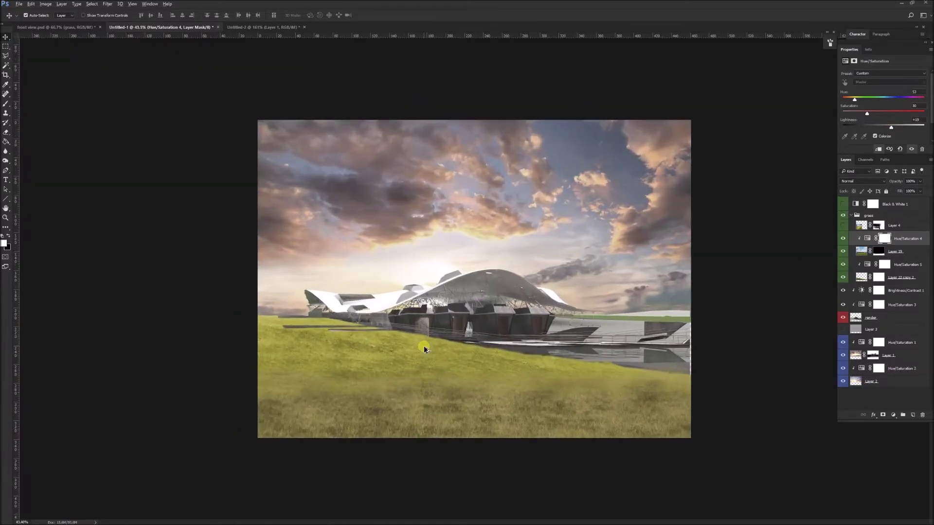
{"action": "left_click", "coordinate": [435, 358]}
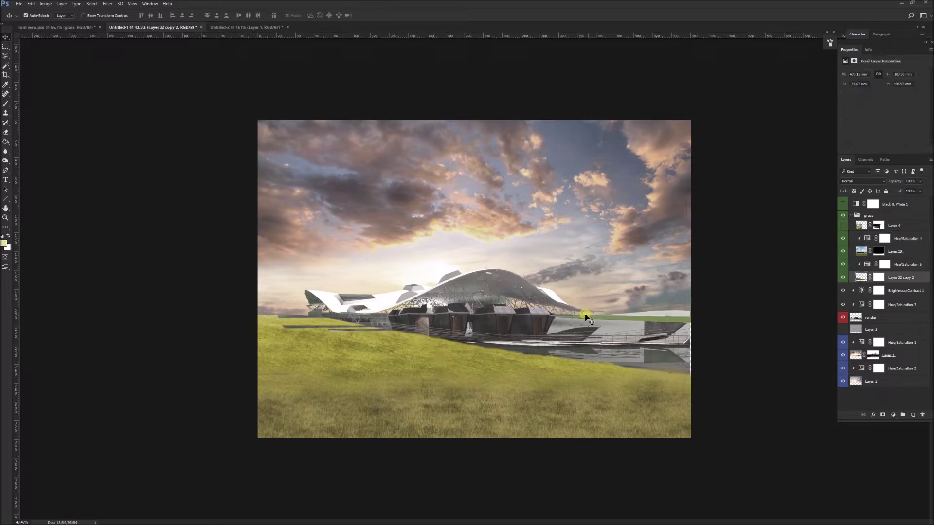
{"action": "left_click", "coordinate": [843, 277]}
{"action": "left_click", "coordinate": [847, 277]}
- Shift Hue/Saturation 5's hue to 47, then adjust Hue/Saturation 4's settings
{"action": "left_click", "coordinate": [884, 265]}
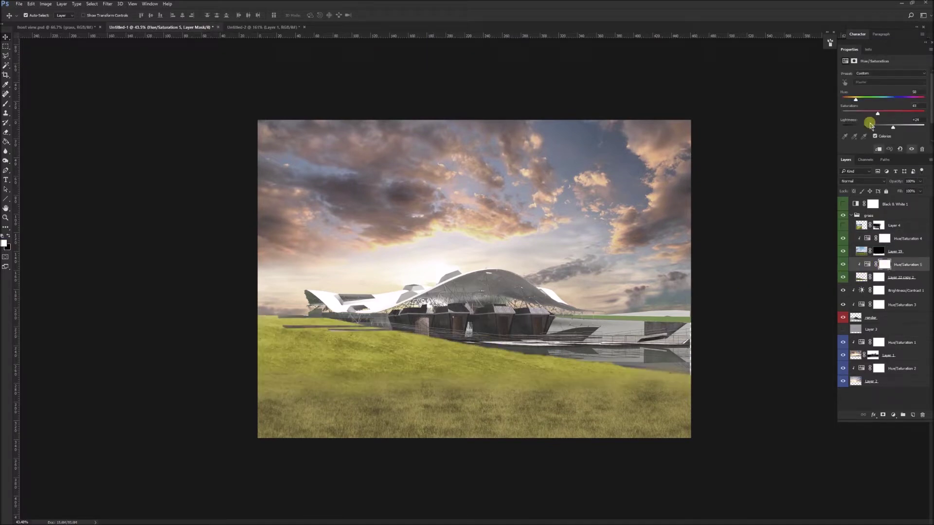
{"action": "mouse_move", "coordinate": [856, 100]}
{"action": "left_mouse_down"}
{"action": "mouse_move", "coordinate": [873, 112]}
{"action": "mouse_move", "coordinate": [865, 115]}
{"action": "left_mouse_up"}
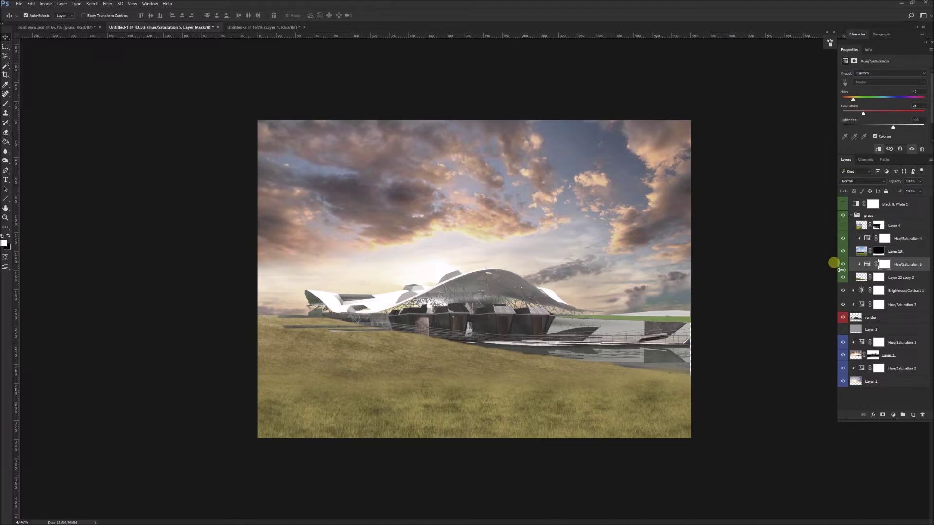
{"action": "left_click", "coordinate": [867, 252]}
{"action": "left_click", "coordinate": [871, 237]}
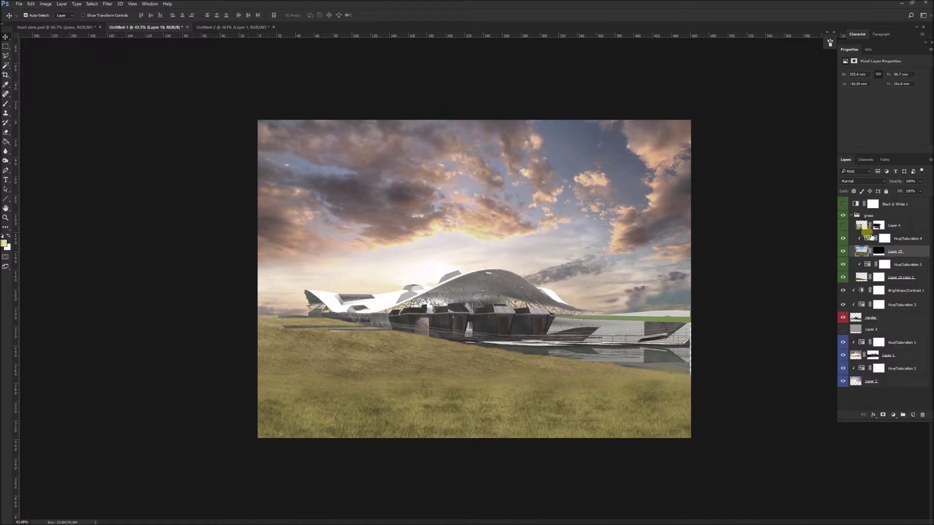
{"action": "left_click", "coordinate": [854, 100]}
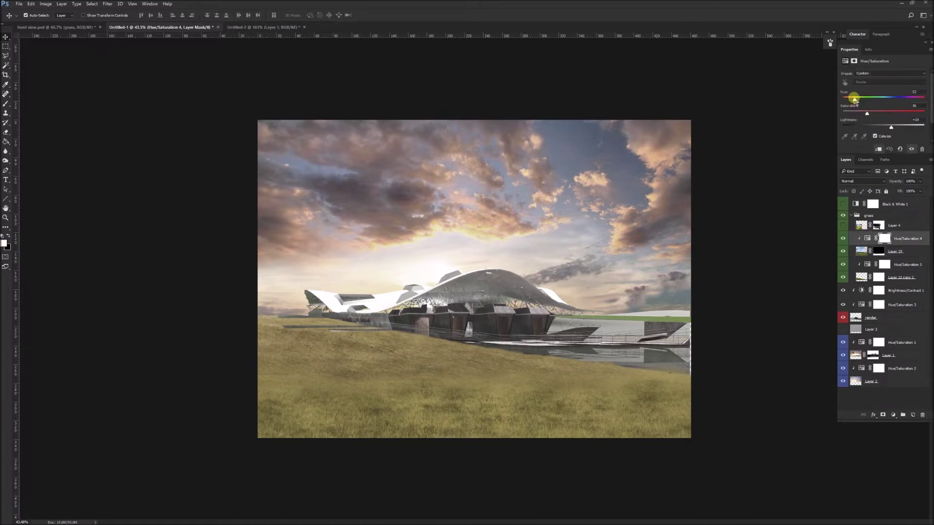
{"action": "left_click", "coordinate": [867, 115]}
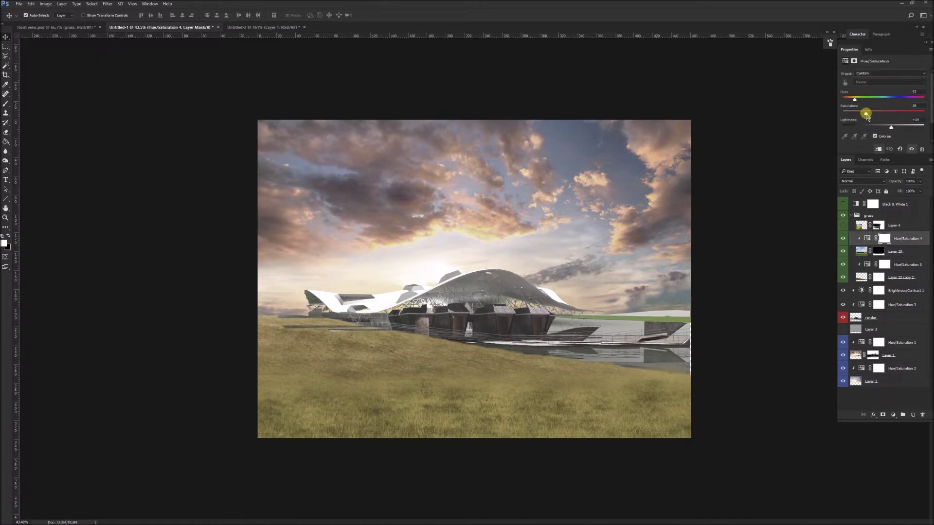
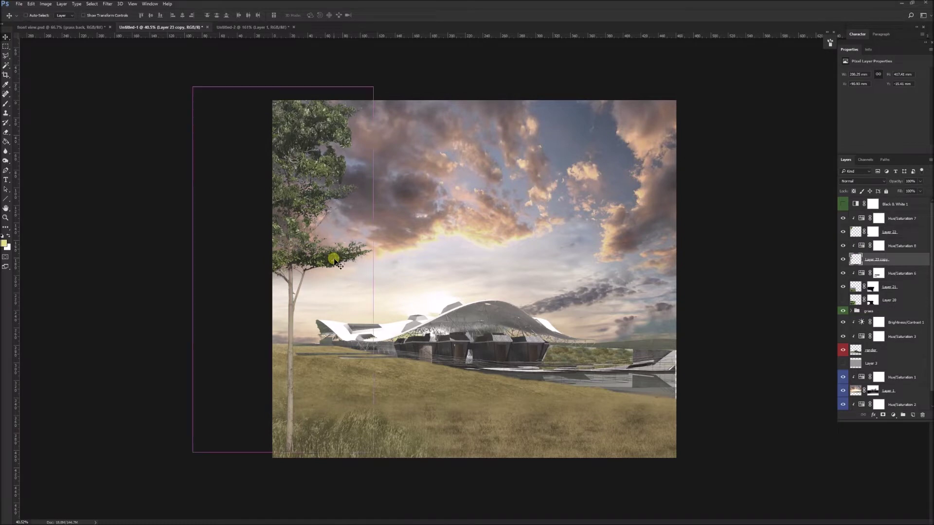
- Enlarge the left tree, move it upward toward the top, and apply the new size
{"action": "left_click_drag", "start_coordinate": [193, 88], "coordinate": [158, 21]}
{"action": "left_click_drag", "start_coordinate": [339, 250], "coordinate": [344, 169]}
{"action": "scroll", "coordinate": [345, 168], "scroll_direction": "down", "scroll_amount": 6}
{"action": "left_click_drag", "start_coordinate": [440, 85], "coordinate": [571, 29]}
{"action": "key", "text": "Return"}
- Shift the second tree layer right and rotate it about 10 degrees
{"action": "scroll", "coordinate": [352, 267], "scroll_direction": "up", "scroll_amount": 3}
{"action": "left_click", "coordinate": [854, 230]}
{"action": "left_click_drag", "start_coordinate": [364, 163], "coordinate": [410, 150]}
{"action": "key", "text": "ctrl+t"}
{"action": "left_click_drag", "start_coordinate": [424, 343], "coordinate": [395, 357]}
{"action": "left_click_drag", "start_coordinate": [364, 225], "coordinate": [336, 227]}
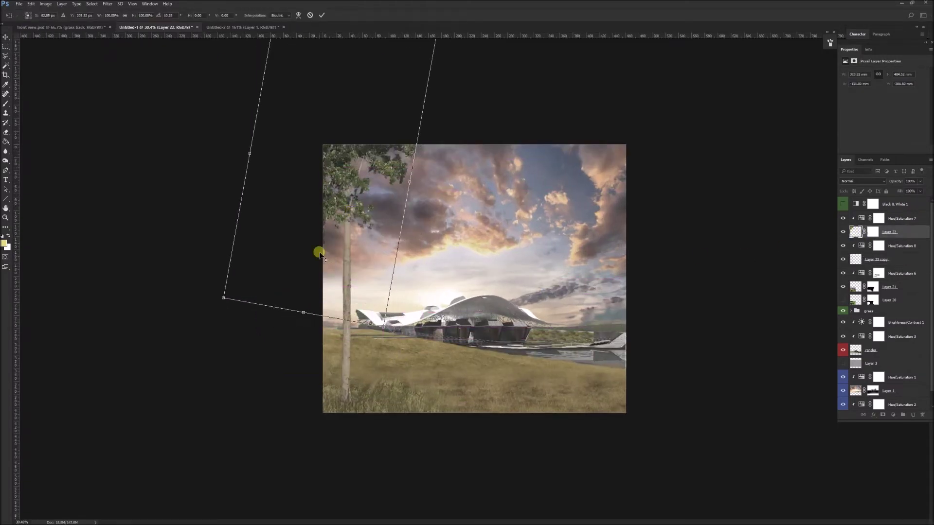
{"action": "scroll", "coordinate": [335, 227], "scroll_direction": "up", "scroll_amount": 4}
{"action": "key", "text": "Return"}
- Flip the left tree horizontally, tilt it about 9 degrees, and reposition it
{"action": "left_click_drag", "start_coordinate": [286, 317], "coordinate": [396, 217]}
{"action": "key", "text": "ctrl+t"}
{"action": "right_click", "coordinate": [396, 217]}
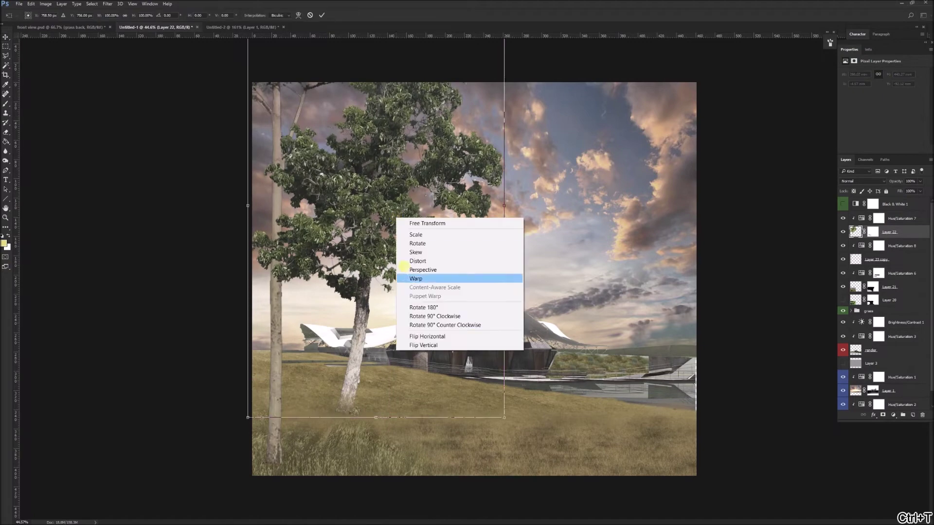
{"action": "left_click", "coordinate": [428, 336]}
{"action": "left_click_drag", "start_coordinate": [500, 432], "coordinate": [463, 423]}
{"action": "left_click_drag", "start_coordinate": [425, 220], "coordinate": [348, 302]}
{"action": "key", "text": "Return"}
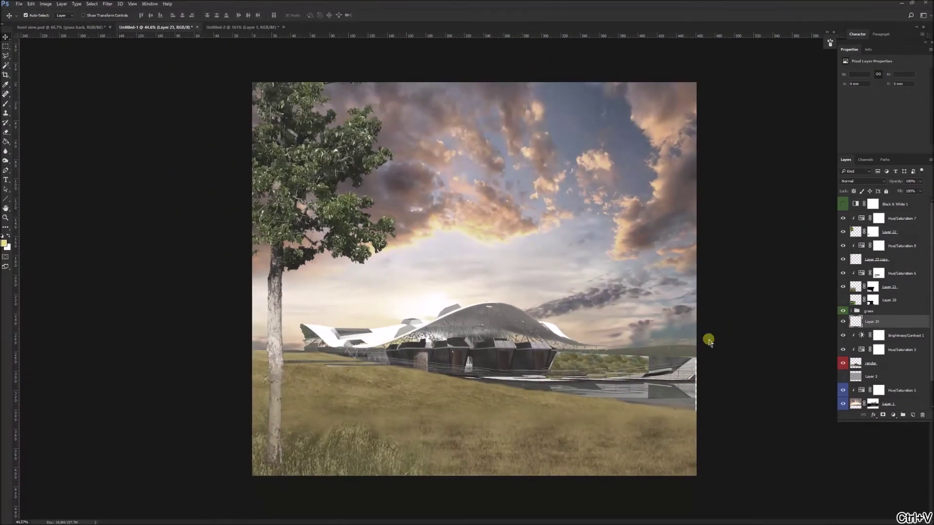
- Paste the two-tree image near the top of the layer stack and shrink it
{"action": "key", "text": "ctrl+v"}
{"action": "left_click_drag", "start_coordinate": [886, 321], "coordinate": [885, 213]}
{"action": "key", "text": "ctrl+t"}
{"action": "left_click_drag", "start_coordinate": [251, 83], "coordinate": [377, 186]}
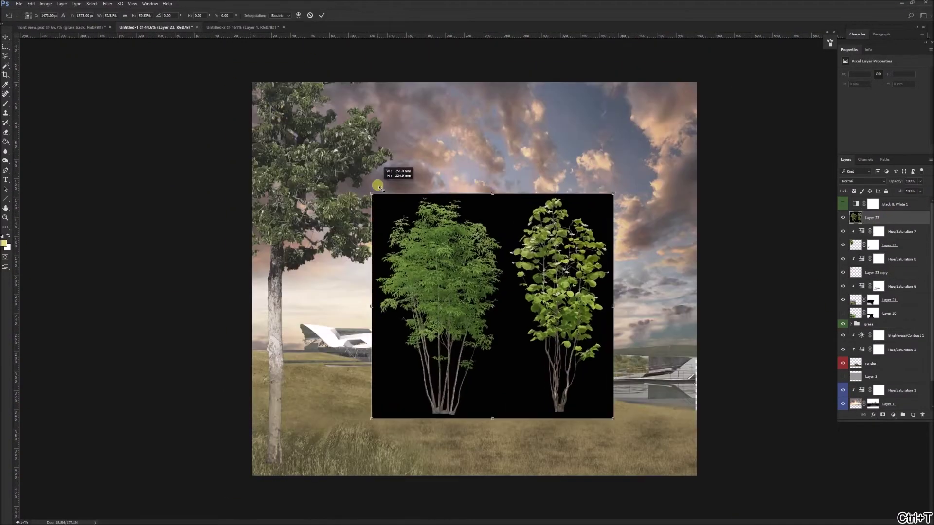
{"action": "key", "text": "Return"}
- Delete the two-tree image's black background with Magic Wand and Grow, then move it lower left
{"action": "key", "text": "w"}
{"action": "left_click", "coordinate": [510, 364]}
{"action": "right_click", "coordinate": [512, 366]}
{"action": "left_click", "coordinate": [534, 264]}
{"action": "key", "text": "Delete"}
{"action": "key", "text": "ctrl+d"}
{"action": "key", "text": "v"}
{"action": "left_click_drag", "start_coordinate": [453, 305], "coordinate": [291, 373]}
- Select the small tree with a rectangle, then move and transform it
{"action": "key", "text": "m"}
{"action": "left_click_drag", "start_coordinate": [349, 262], "coordinate": [456, 479]}
{"action": "key", "text": "ctrl+0"}
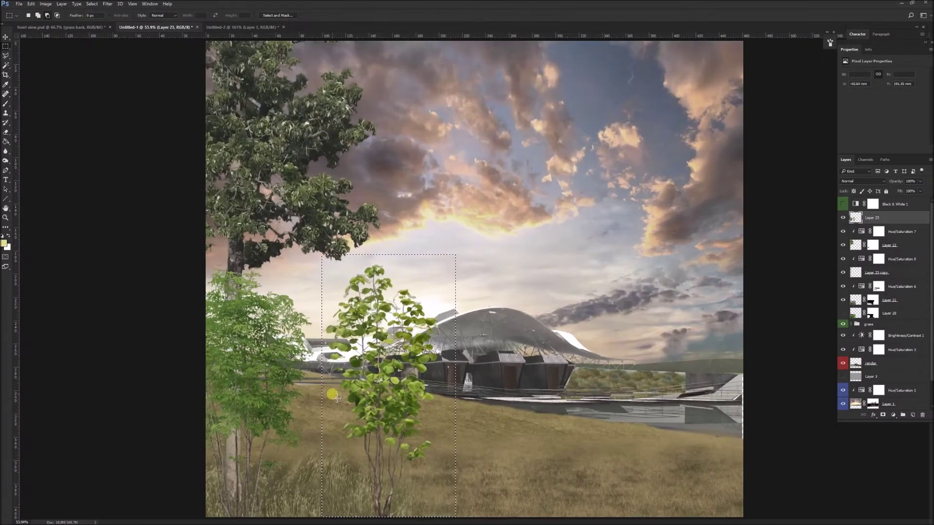
{"action": "key", "text": "v"}
{"action": "mouse_move", "coordinate": [392, 380]}
{"action": "left_mouse_down"}
{"action": "mouse_move", "coordinate": [293, 476]}
{"action": "mouse_move", "coordinate": [299, 358]}
{"action": "mouse_move", "coordinate": [270, 299]}
{"action": "left_mouse_up"}
{"action": "key", "text": "ctrl+t"}
{"action": "left_click_drag", "start_coordinate": [297, 338], "coordinate": [383, 344]}
{"action": "key", "text": "Return"}
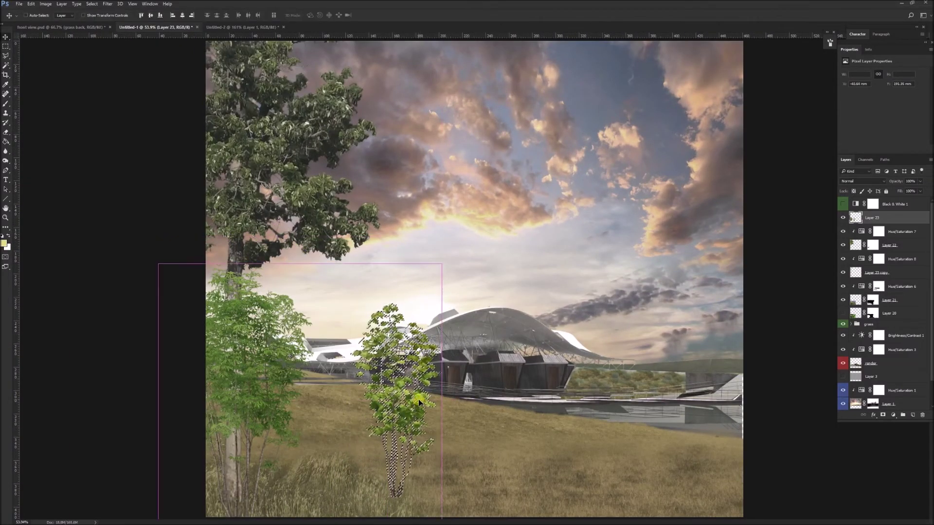
- Cut the small tree onto its own layer, placed below the two-tree layer
{"action": "key", "text": "ctrl+x"}
{"action": "key", "text": "ctrl+v"}
{"action": "left_click_drag", "start_coordinate": [492, 276], "coordinate": [288, 384]}
{"action": "left_click_drag", "start_coordinate": [876, 218], "coordinate": [877, 237]}
{"action": "mouse_move", "coordinate": [282, 384]}
{"action": "left_mouse_down"}
{"action": "mouse_move", "coordinate": [313, 395]}
{"action": "mouse_move", "coordinate": [293, 387]}
{"action": "left_mouse_up"}
- Reposition the green bush at lower left and nudge the small green tree
{"action": "scroll", "coordinate": [260, 385], "scroll_direction": "up", "scroll_amount": 1}
{"action": "scroll", "coordinate": [241, 305], "scroll_direction": "down", "scroll_amount": 4}
{"action": "scroll", "coordinate": [361, 311], "scroll_direction": "up", "scroll_amount": 1}
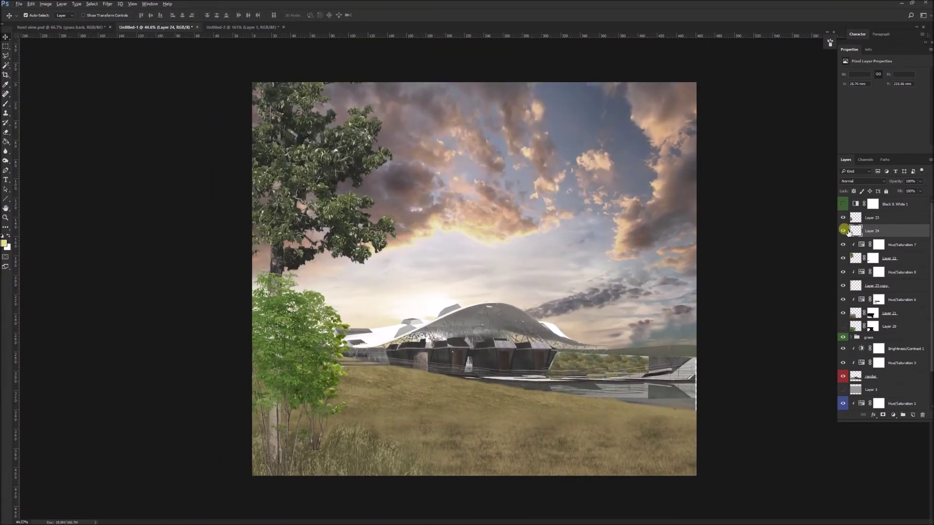
{"action": "left_click", "coordinate": [872, 218]}
{"action": "left_click_drag", "start_coordinate": [294, 375], "coordinate": [294, 380]}
{"action": "key", "text": "m"}
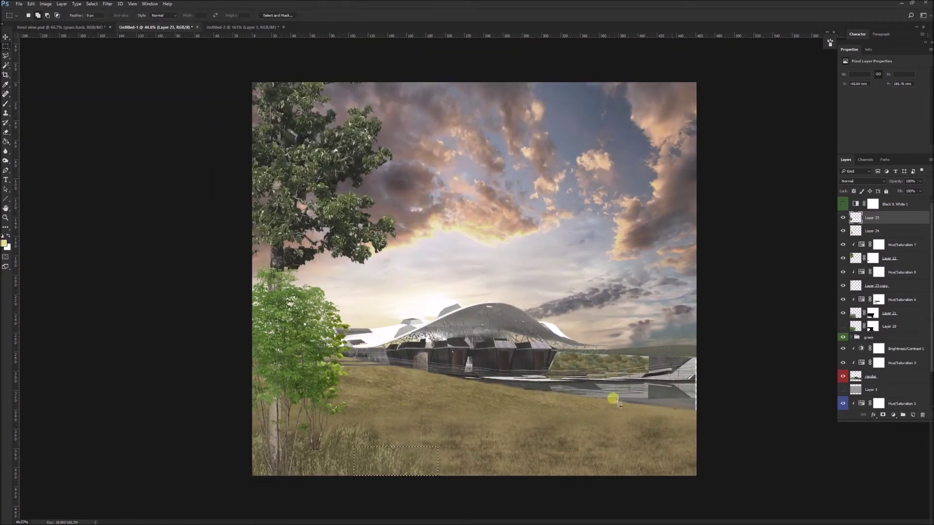
{"action": "key", "text": "ctrl+d"}
{"action": "left_click", "coordinate": [896, 237]}
{"action": "key", "text": "v"}
{"action": "mouse_move", "coordinate": [337, 373]}
{"action": "left_mouse_down"}
{"action": "mouse_move", "coordinate": [348, 383]}
{"action": "mouse_move", "coordinate": [355, 375]}
{"action": "left_mouse_up"}
- Paste a tall tree image and delete its black background with Magic Wand and Grow
{"action": "key", "text": "ctrl+v"}
{"action": "key", "text": "w"}
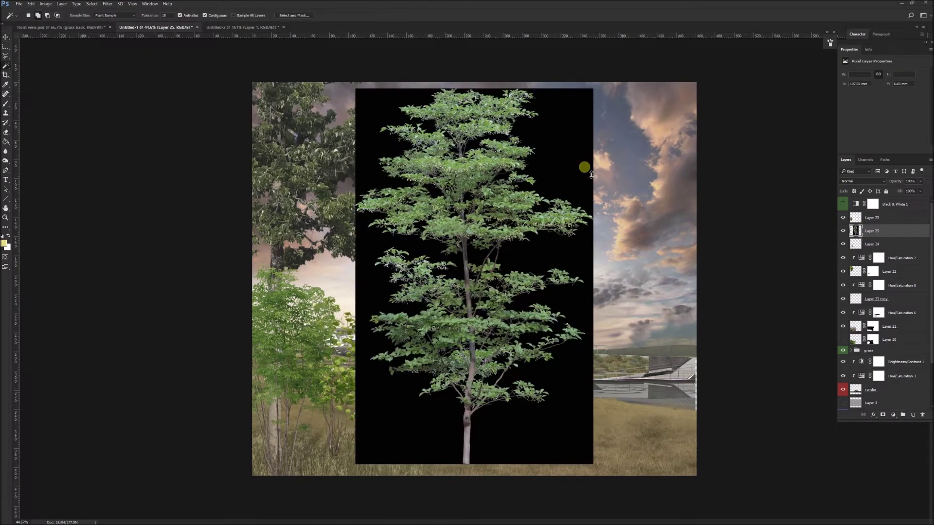
{"action": "left_click", "coordinate": [585, 168]}
{"action": "right_click", "coordinate": [556, 160]}
{"action": "left_click", "coordinate": [577, 258]}
{"action": "key", "text": "Delete"}
{"action": "key", "text": "ctrl+d"}
- Hide the old dark tree and its copy, and move the tall tree to the left edge
{"action": "left_click", "coordinate": [843, 272]}
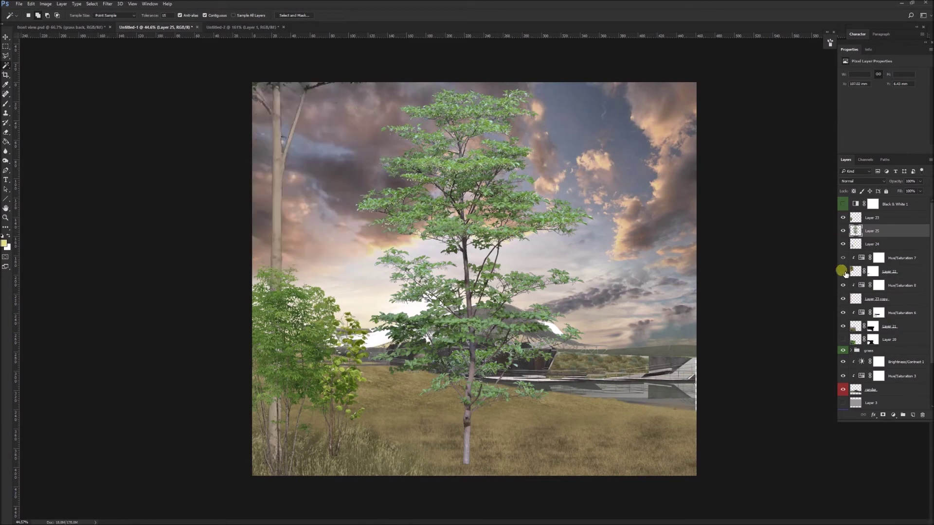
{"action": "left_click", "coordinate": [843, 298]}
{"action": "left_click_drag", "start_coordinate": [882, 244], "coordinate": [890, 224]}
{"action": "key", "text": "v"}
{"action": "left_click_drag", "start_coordinate": [510, 204], "coordinate": [314, 153]}
- Enlarge the tall tree, shift it left, and rotate it slightly clockwise
{"action": "key", "text": "ctrl+t"}
{"action": "left_click_drag", "start_coordinate": [400, 73], "coordinate": [474, 6]}
{"action": "left_click_drag", "start_coordinate": [322, 227], "coordinate": [301, 225]}
{"action": "left_click_drag", "start_coordinate": [436, 458], "coordinate": [423, 466]}
{"action": "key", "text": "Return"}
{"action": "scroll", "coordinate": [338, 227], "scroll_direction": "down", "scroll_amount": 3}
{"action": "key", "text": "ctrl+plus"}
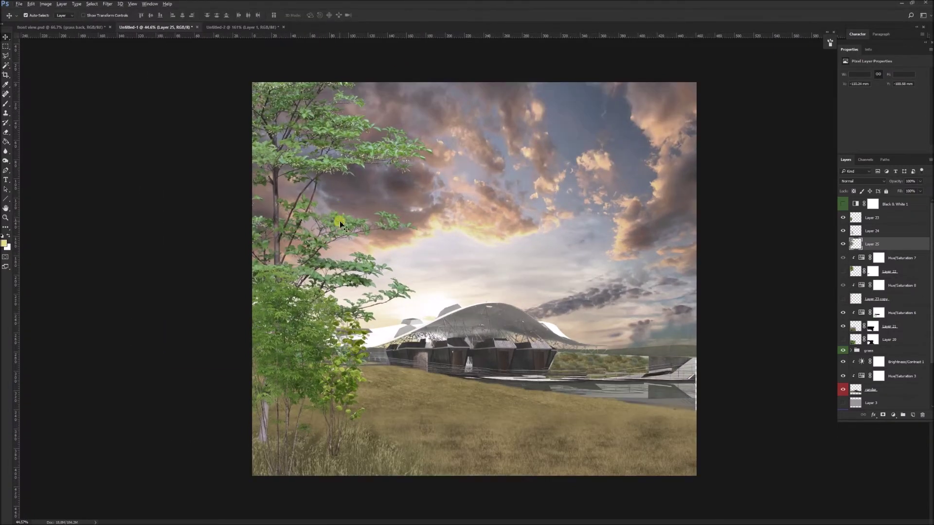
- Move the green bush down, shift the yellow-green shrub right, and lower its layer
{"action": "scroll", "coordinate": [267, 426], "scroll_direction": "down", "scroll_amount": 1}
{"action": "scroll", "coordinate": [438, 384], "scroll_direction": "up", "scroll_amount": 1}
{"action": "left_click", "coordinate": [843, 231]}
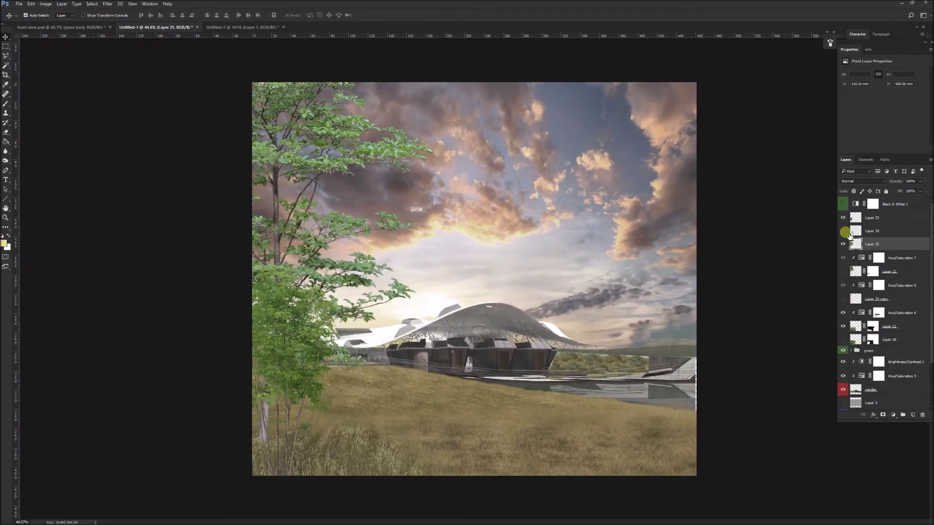
{"action": "left_click", "coordinate": [880, 218]}
{"action": "left_click_drag", "start_coordinate": [336, 252], "coordinate": [298, 385]}
{"action": "left_click", "coordinate": [843, 231]}
{"action": "left_click_drag", "start_coordinate": [366, 343], "coordinate": [435, 326]}
{"action": "left_click_drag", "start_coordinate": [889, 232], "coordinate": [897, 262]}
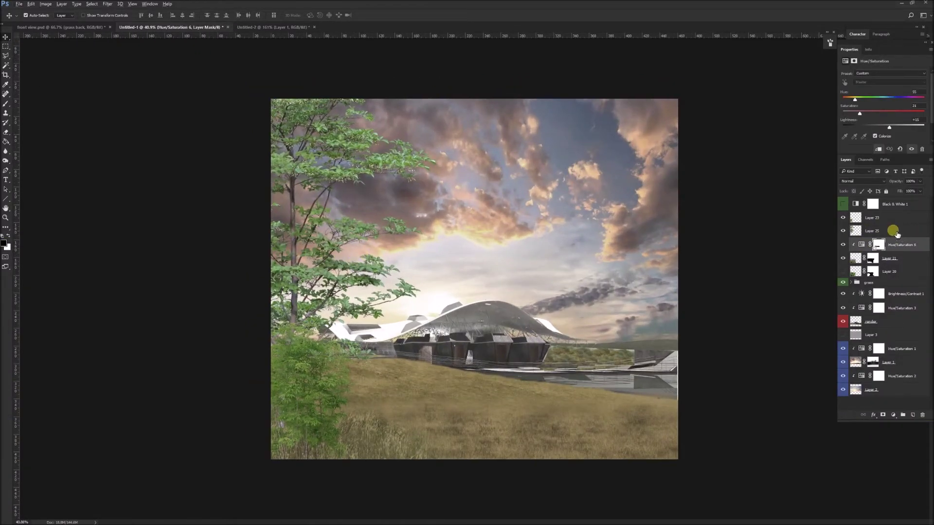
- Mask the tall tree, painting away branches near the building, over the sky, and along the trunk
{"action": "left_click", "coordinate": [896, 235]}
{"action": "left_click", "coordinate": [883, 415]}
{"action": "key", "text": "b"}
{"action": "left_click", "coordinate": [31, 15]}
{"action": "mouse_move", "coordinate": [411, 289]}
{"action": "left_mouse_down"}
{"action": "mouse_move", "coordinate": [390, 304]}
{"action": "mouse_move", "coordinate": [394, 275]}
{"action": "mouse_move", "coordinate": [404, 272]}
{"action": "mouse_move", "coordinate": [390, 271]}
{"action": "mouse_move", "coordinate": [385, 321]}
{"action": "mouse_move", "coordinate": [338, 306]}
{"action": "mouse_move", "coordinate": [375, 262]}
{"action": "mouse_move", "coordinate": [314, 311]}
{"action": "mouse_move", "coordinate": [311, 331]}
{"action": "left_mouse_up"}
{"action": "left_click_drag", "start_coordinate": [319, 290], "coordinate": [367, 259]}
{"action": "scroll", "coordinate": [303, 305], "scroll_direction": "up", "scroll_amount": 9}
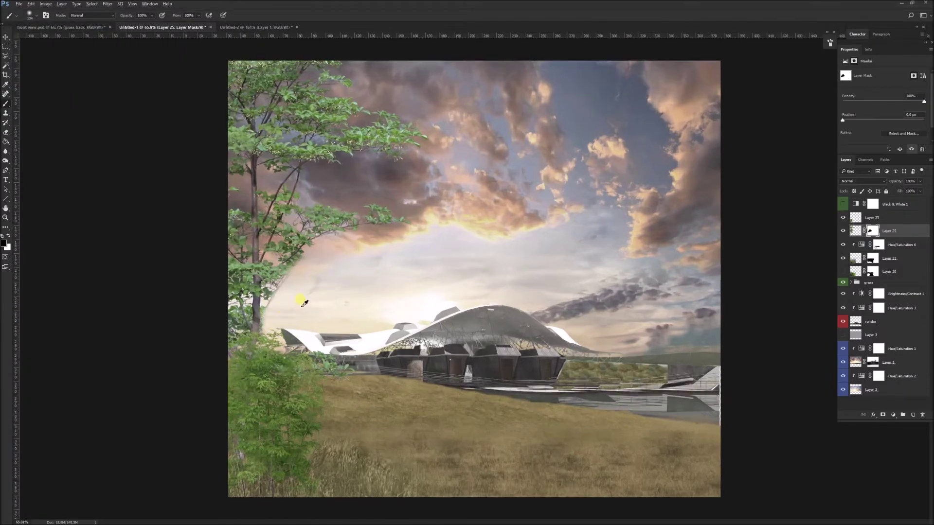
{"action": "scroll", "coordinate": [336, 307], "scroll_direction": "left", "scroll_amount": 3}
{"action": "left_click_drag", "start_coordinate": [325, 331], "coordinate": [318, 384]}
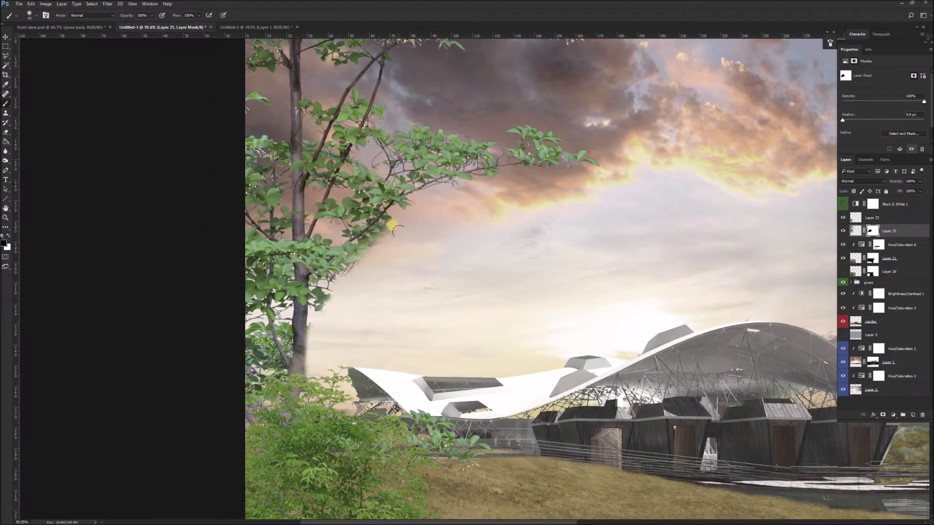
{"action": "scroll", "coordinate": [370, 243], "scroll_direction": "up", "scroll_amount": 1}
{"action": "scroll", "coordinate": [343, 287], "scroll_direction": "up", "scroll_amount": 2}
- Switch to a smaller 35 px brush and undo the last mask stroke
{"action": "left_click", "coordinate": [30, 15]}
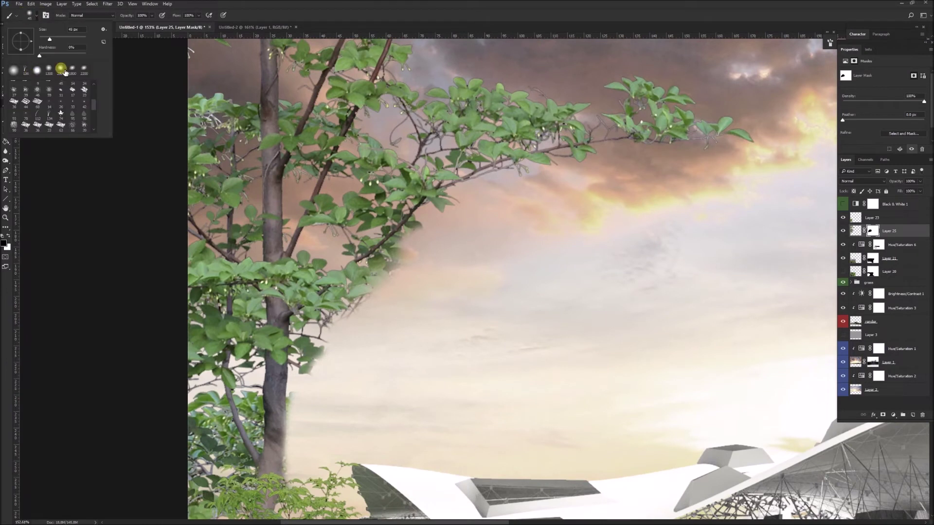
{"action": "left_click", "coordinate": [116, 108]}
{"action": "key", "text": "bracketleft"}
{"action": "key", "text": "bracketleft"}
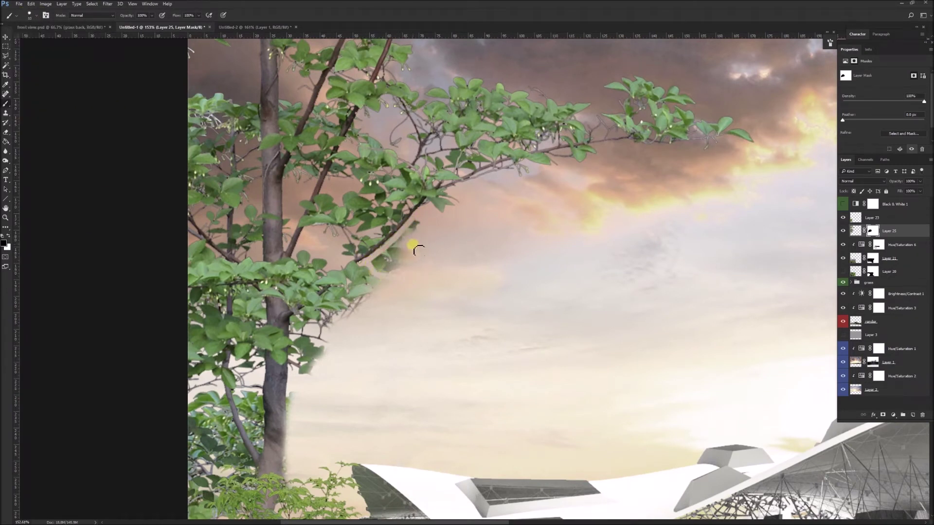
{"action": "key", "text": "ctrl+z"}
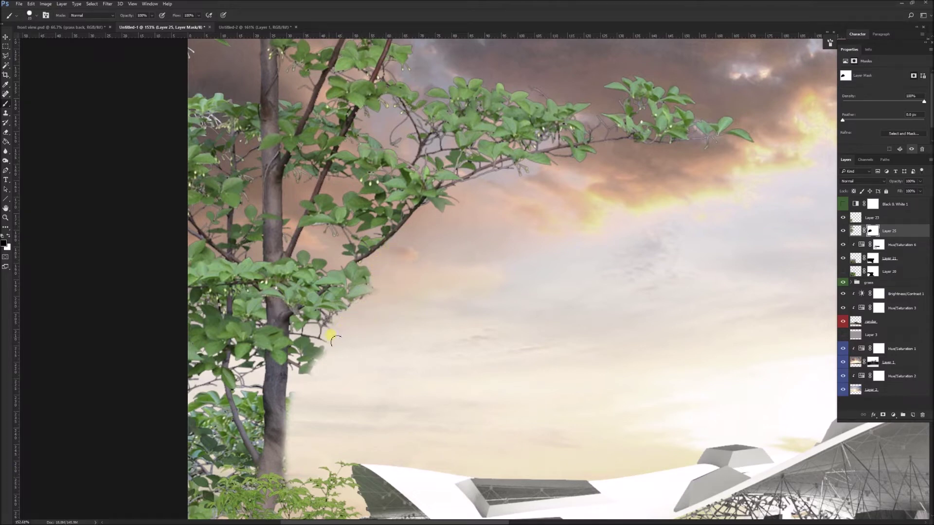
{"action": "scroll", "coordinate": [355, 334], "scroll_direction": "down", "scroll_amount": 5}
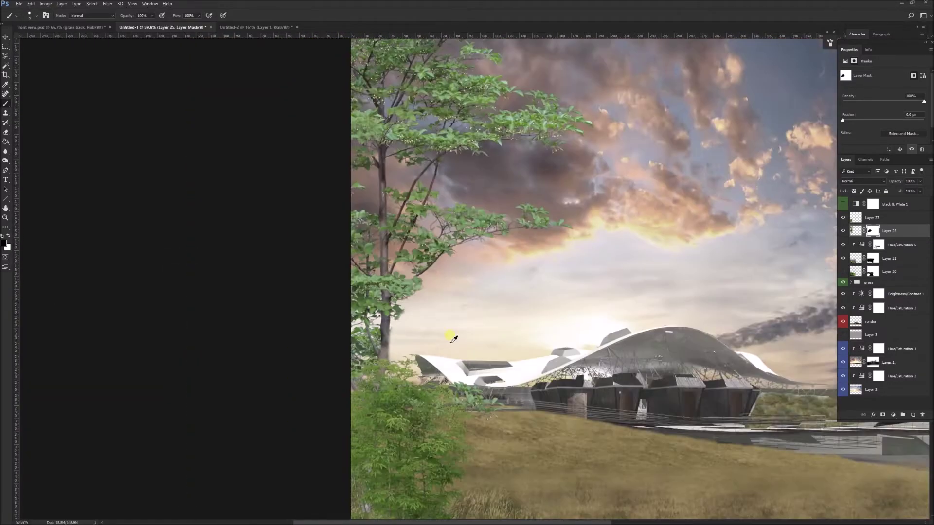
{"action": "scroll", "coordinate": [317, 244], "scroll_direction": "up", "scroll_amount": 3}
{"action": "scroll", "coordinate": [307, 175], "scroll_direction": "down", "scroll_amount": 3}
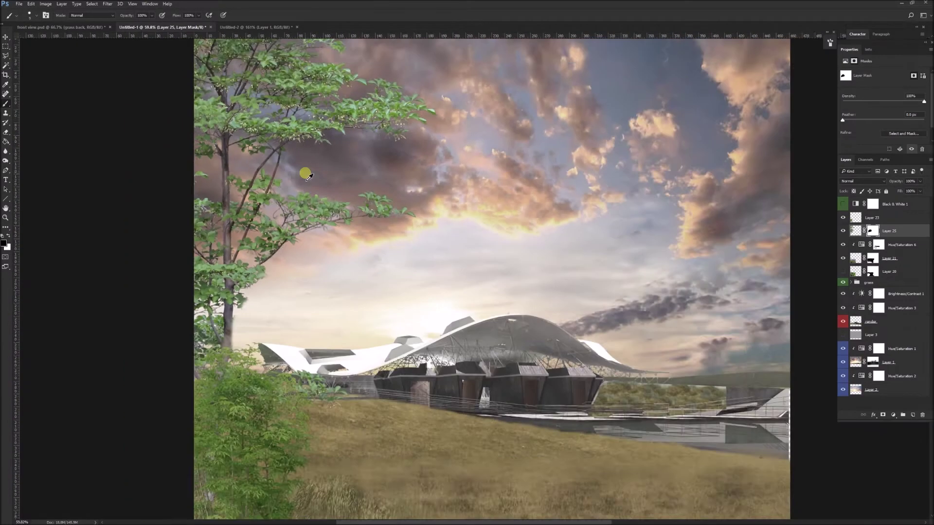
- Hide the green bush, target the tall tree's pixels, and show the forest-house image
{"action": "left_click", "coordinate": [843, 218]}
{"action": "left_click", "coordinate": [856, 231]}
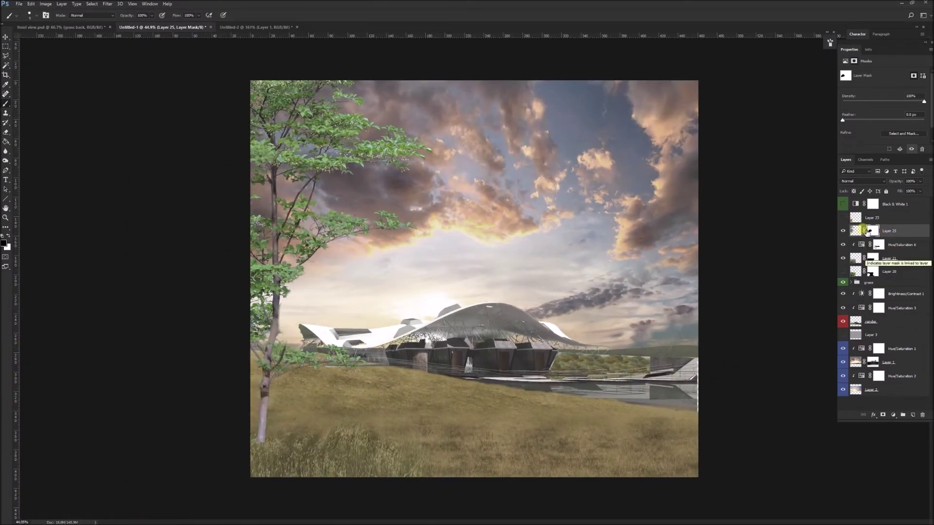
{"action": "left_click", "coordinate": [250, 27]}
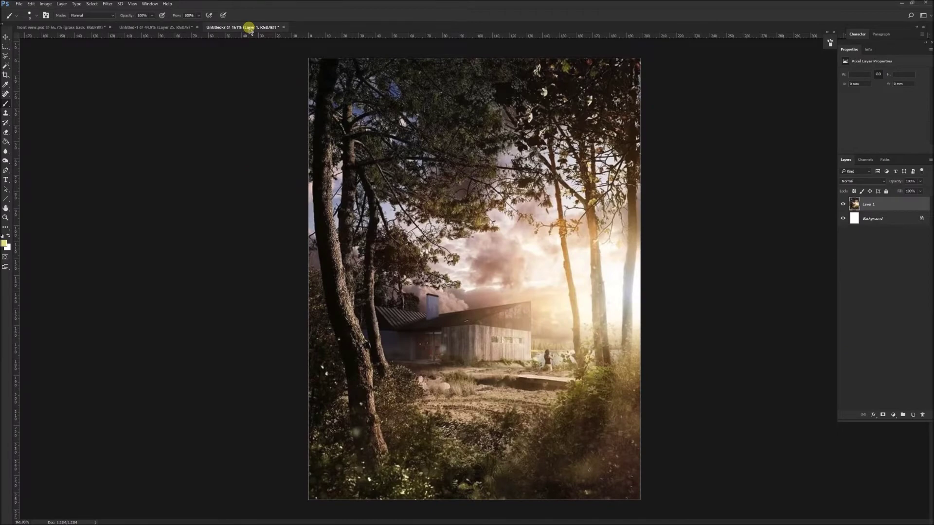
- Add a Hue/Saturation adjustment with saturation -29 and lightness -13 on the render
{"action": "left_click", "coordinate": [171, 27]}
{"action": "key", "text": "ctrl+z"}
{"action": "left_click", "coordinate": [893, 414]}
{"action": "left_click", "coordinate": [883, 319]}
{"action": "left_click_drag", "start_coordinate": [869, 113], "coordinate": [871, 113]}
{"action": "left_click_drag", "start_coordinate": [883, 128], "coordinate": [878, 127]}
{"action": "left_click", "coordinate": [843, 205]}
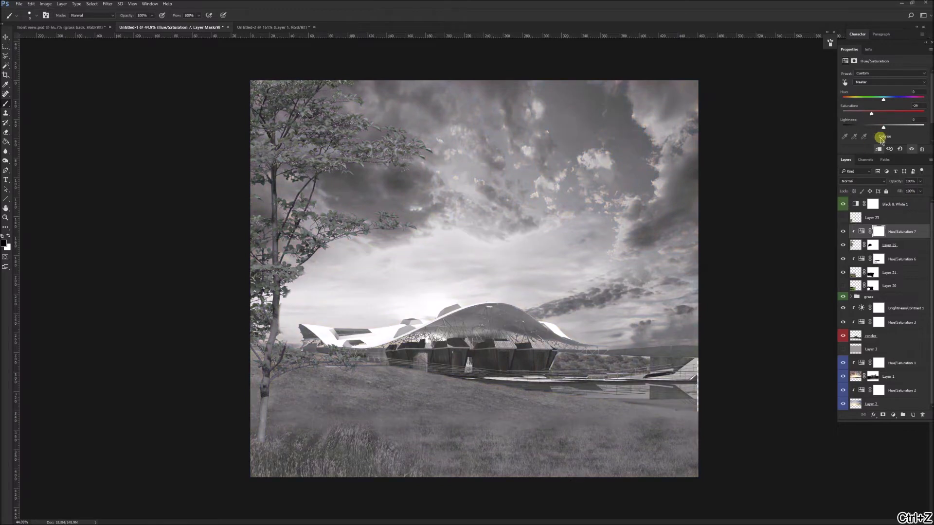
- Add a Brightness/Contrast adjustment with brightness -32, checking it in black and white
{"action": "left_click", "coordinate": [893, 415]}
{"action": "left_click", "coordinate": [884, 272]}
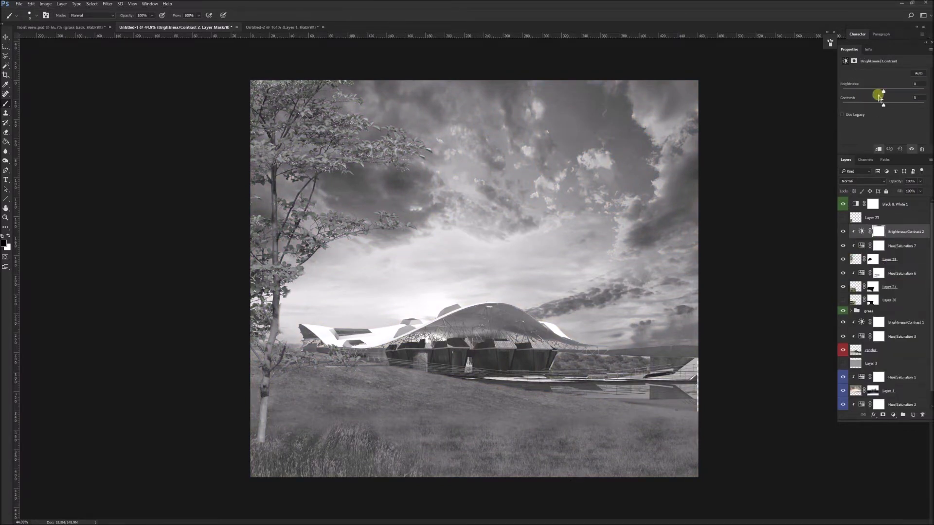
{"action": "left_click_drag", "start_coordinate": [884, 91], "coordinate": [874, 91]}
{"action": "left_click", "coordinate": [843, 205]}
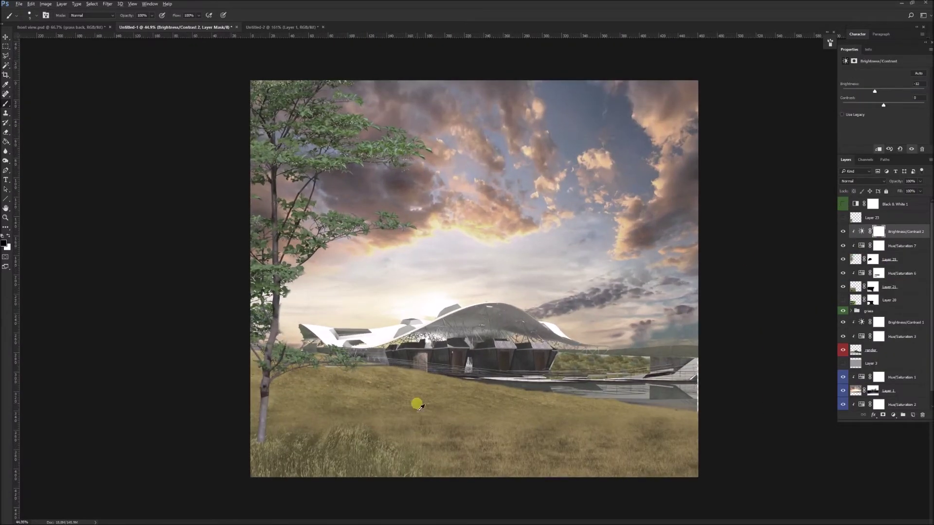
- Darken the green bush with brightness -56 and nudge the right-hand tree about 47 px right
{"action": "left_click", "coordinate": [842, 217]}
{"action": "left_click", "coordinate": [867, 217]}
{"action": "left_click", "coordinate": [893, 414]}
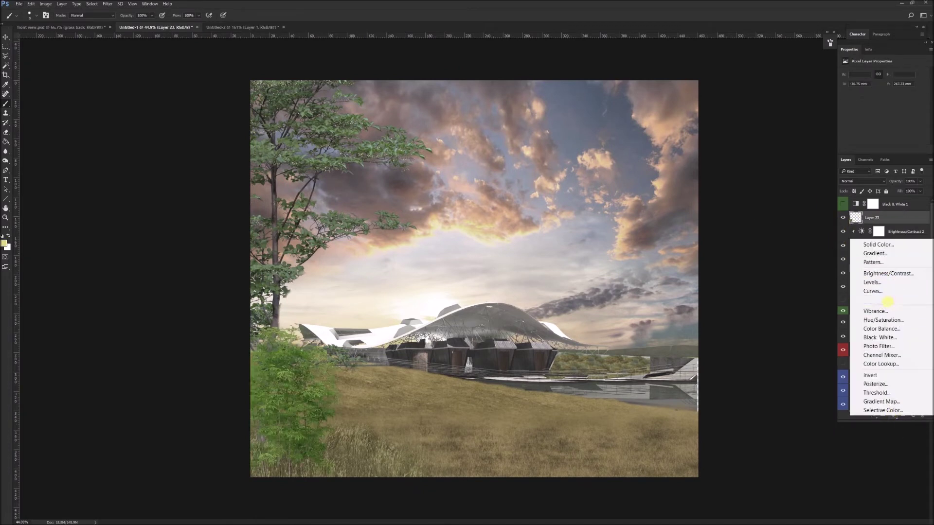
{"action": "left_click", "coordinate": [888, 273]}
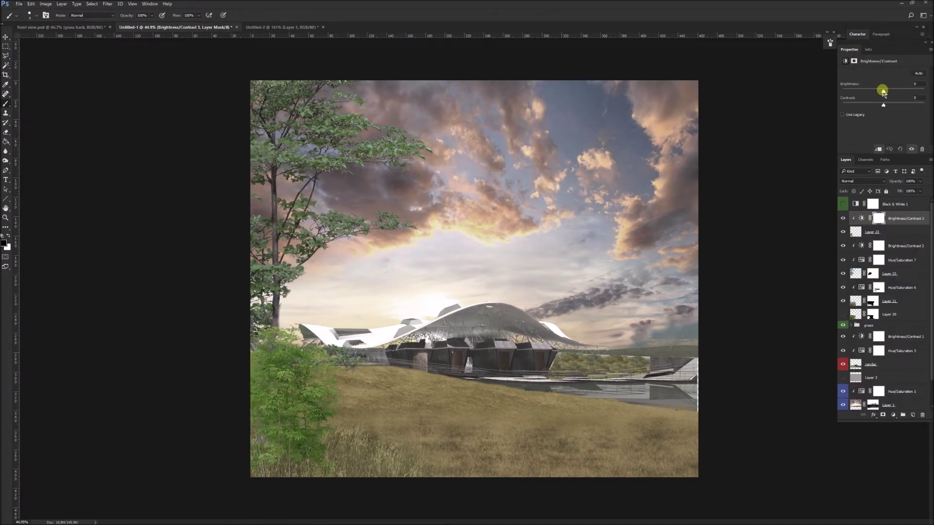
{"action": "left_click_drag", "start_coordinate": [883, 91], "coordinate": [869, 92]}
{"action": "scroll", "coordinate": [482, 429], "scroll_direction": "down", "scroll_amount": 1}
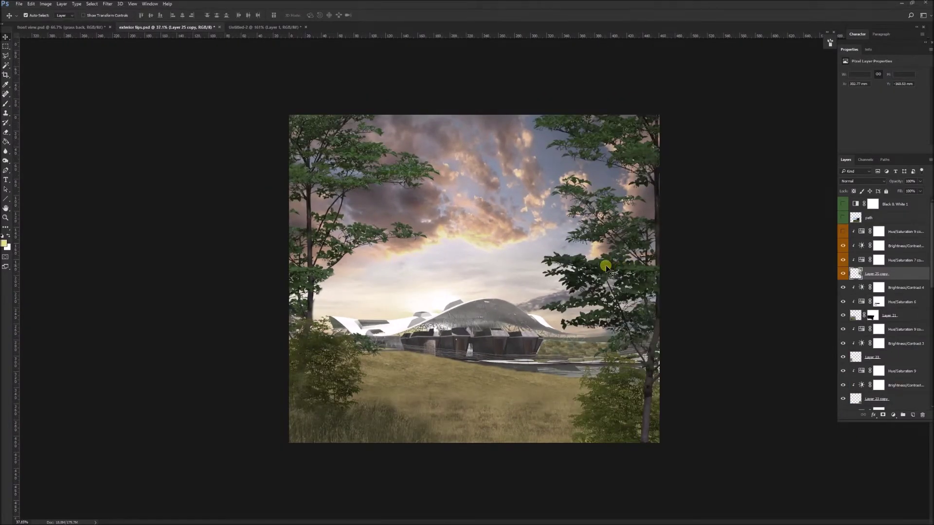
{"action": "left_click_drag", "start_coordinate": [606, 266], "coordinate": [629, 265]}
- Mask the top of the right-hand tree away from the upper corner
{"action": "left_click", "coordinate": [882, 415]}
{"action": "key", "text": "b"}
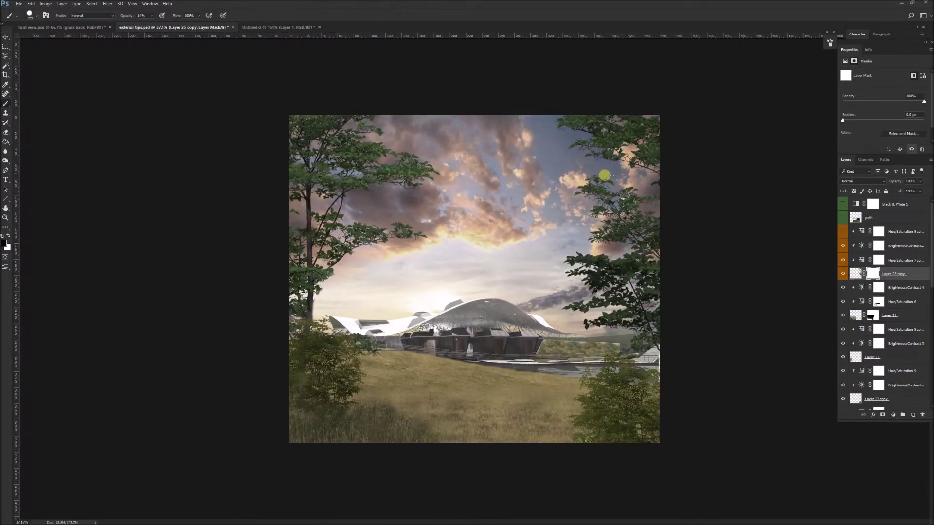
{"action": "mouse_move", "coordinate": [581, 108]}
{"action": "left_mouse_down"}
{"action": "mouse_move", "coordinate": [631, 120]}
{"action": "mouse_move", "coordinate": [587, 143]}
{"action": "mouse_move", "coordinate": [652, 174]}
{"action": "mouse_move", "coordinate": [655, 138]}
{"action": "mouse_move", "coordinate": [662, 161]}
{"action": "mouse_move", "coordinate": [641, 147]}
{"action": "left_mouse_up"}
{"action": "left_click_drag", "start_coordinate": [578, 268], "coordinate": [623, 265]}
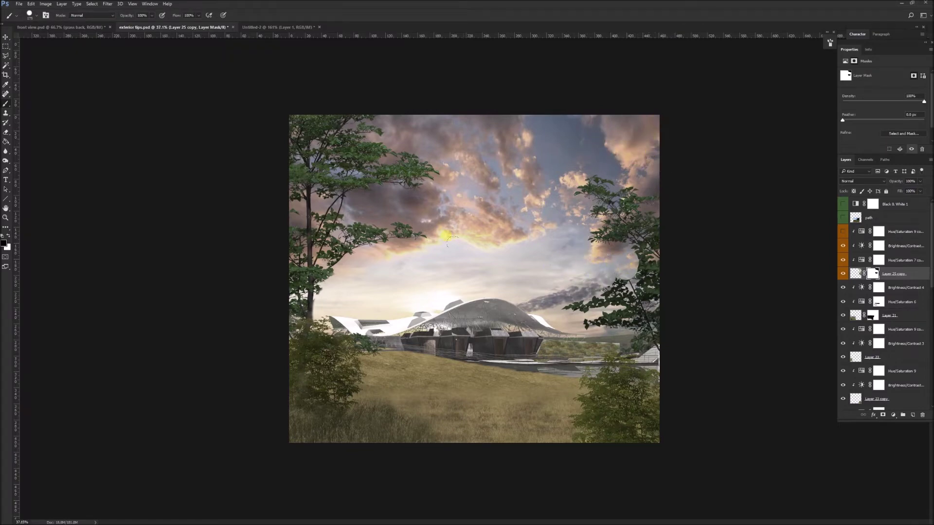
{"action": "key", "text": "ctrl+z"}
{"action": "scroll", "coordinate": [470, 284], "scroll_direction": "down", "scroll_amount": 3}
{"action": "scroll", "coordinate": [459, 337], "scroll_direction": "up", "scroll_amount": 2}
{"action": "scroll", "coordinate": [404, 314], "scroll_direction": "up", "scroll_amount": 2}
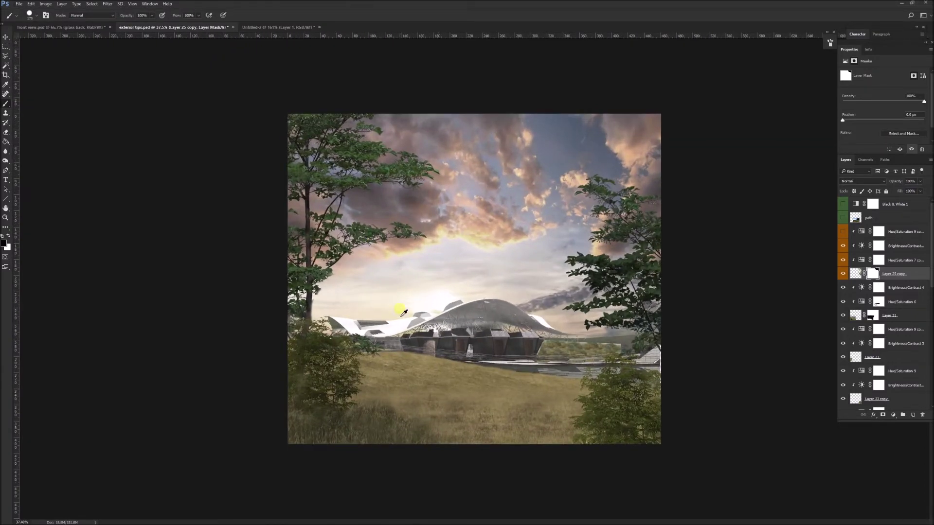
{"action": "left_click", "coordinate": [5, 37]}
- Give the lower-right trees contrast 100, brightness -6, and Hue/Saturation 9 lightness -73
{"action": "left_click", "coordinate": [843, 204]}
{"action": "left_click", "coordinate": [843, 204]}
{"action": "left_click", "coordinate": [642, 415]}
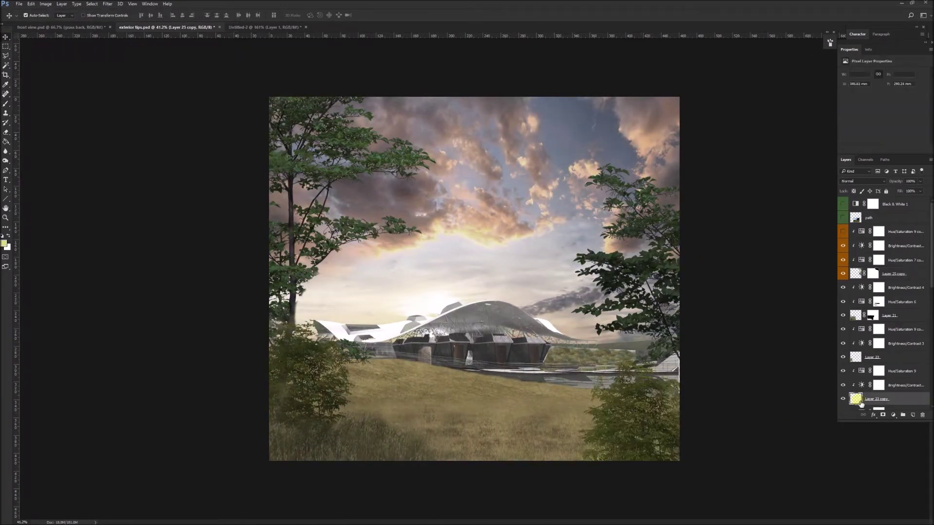
{"action": "left_click", "coordinate": [864, 381]}
{"action": "left_click_drag", "start_coordinate": [906, 105], "coordinate": [924, 105]}
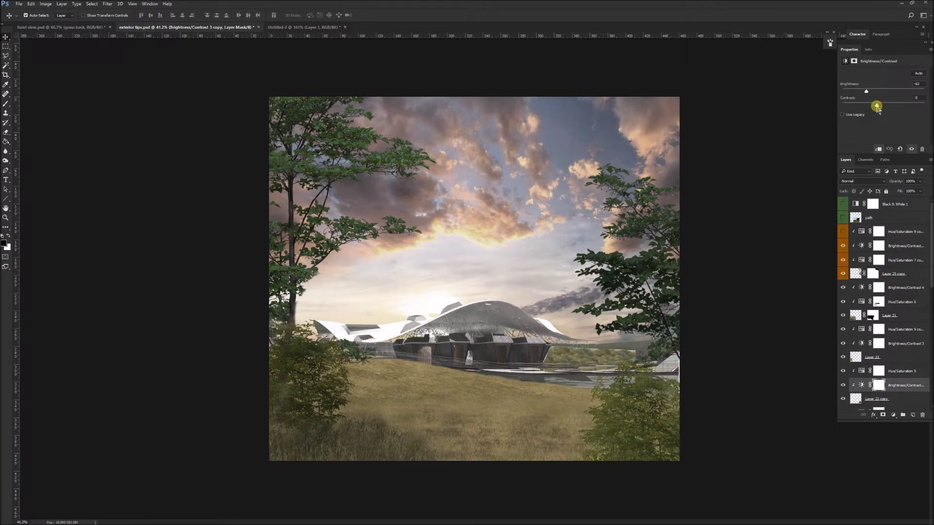
{"action": "mouse_move", "coordinate": [865, 92]}
{"action": "left_mouse_down"}
{"action": "mouse_move", "coordinate": [882, 91]}
{"action": "mouse_move", "coordinate": [851, 91]}
{"action": "mouse_move", "coordinate": [881, 91]}
{"action": "left_mouse_up"}
{"action": "left_click", "coordinate": [880, 261]}
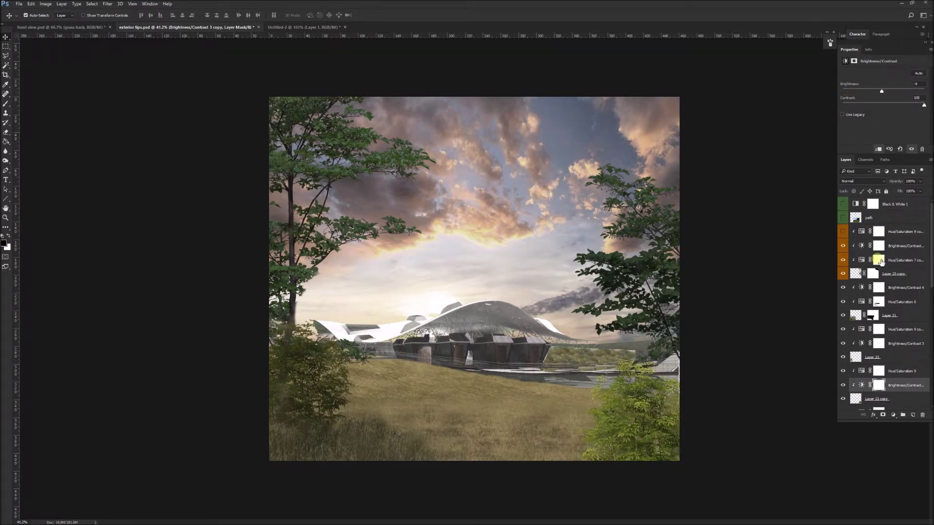
{"action": "left_click", "coordinate": [878, 371]}
{"action": "left_click_drag", "start_coordinate": [872, 126], "coordinate": [854, 128]}
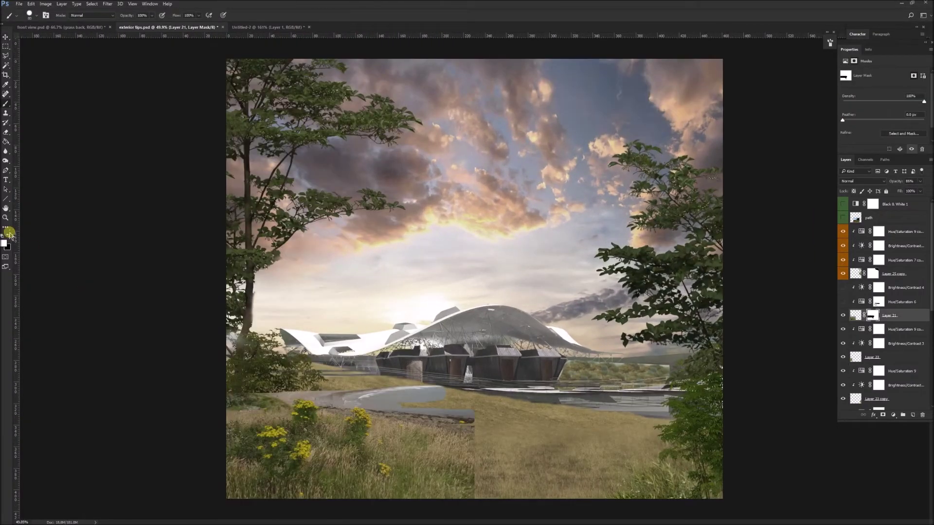
- Paint Layer 21's mask with a soft brush to cover the grey foreground patch with grass
{"action": "left_click_drag", "start_coordinate": [419, 384], "coordinate": [317, 388]}
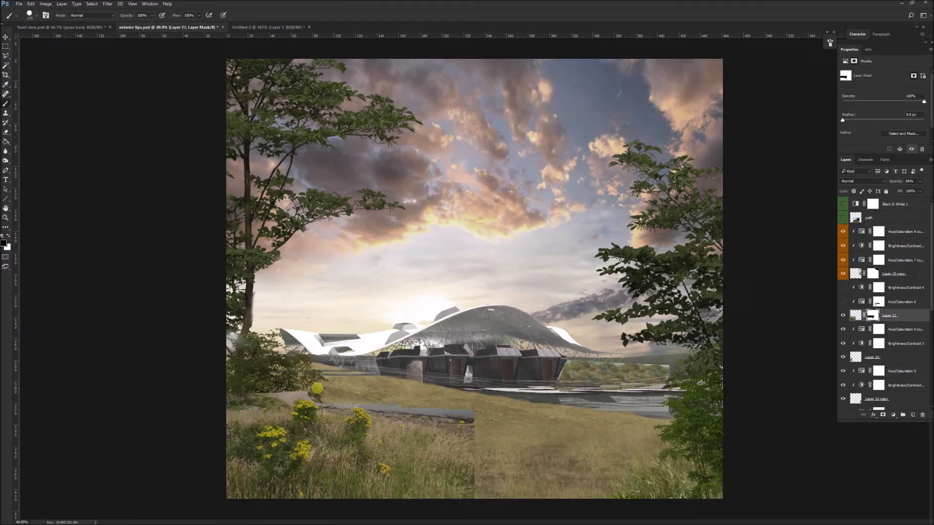
{"action": "left_click", "coordinate": [19, 18]}
{"action": "left_click", "coordinate": [158, 271]}
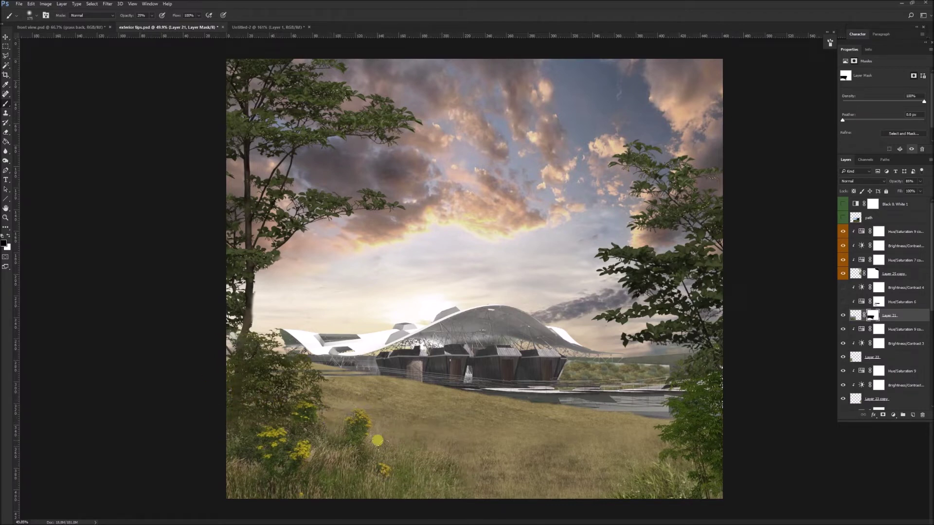
- Enable Hue/Saturation 6, turn off Colorize and set Lightness to -22 to darken the lower-left grass
{"action": "left_click", "coordinate": [844, 302]}
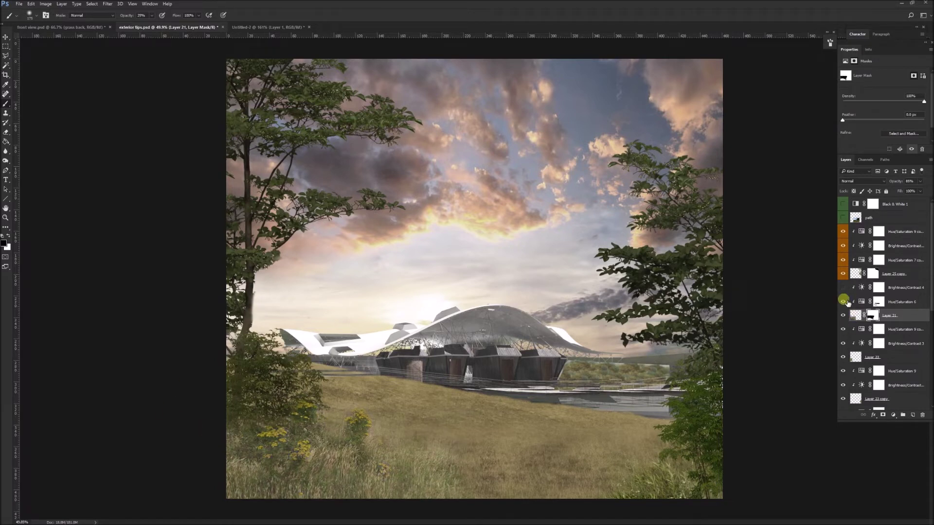
{"action": "left_click", "coordinate": [879, 302]}
{"action": "left_click_drag", "start_coordinate": [859, 113], "coordinate": [881, 114]}
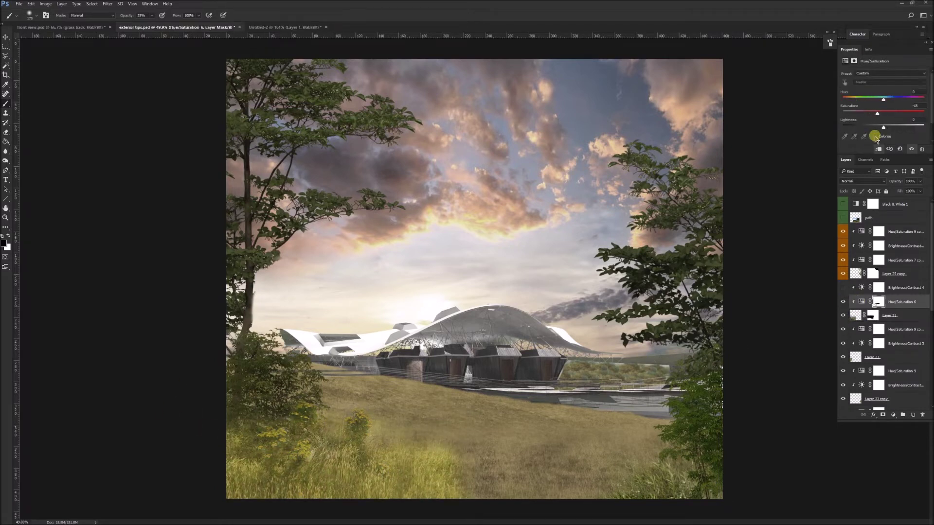
{"action": "left_click", "coordinate": [875, 136]}
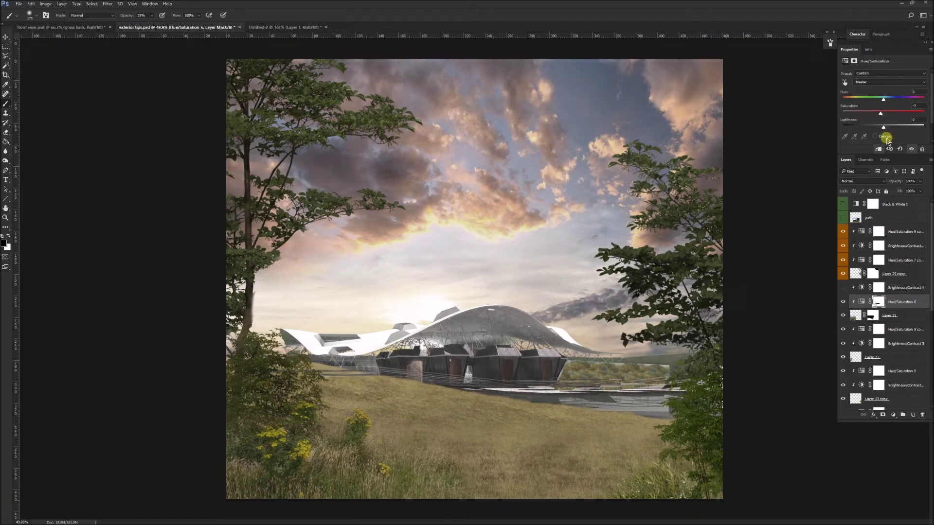
{"action": "left_click_drag", "start_coordinate": [884, 127], "coordinate": [874, 128]}
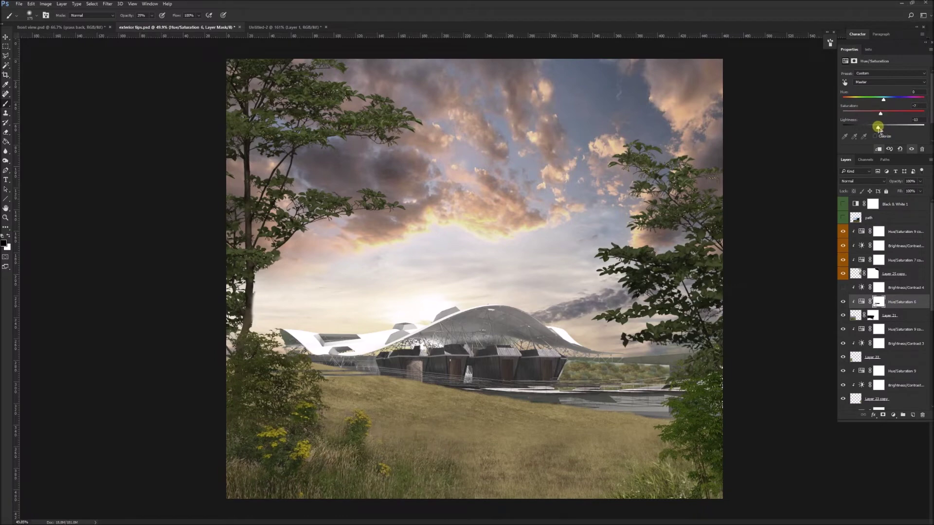
{"action": "left_click", "coordinate": [843, 217]}
- Position the path photo over the foreground meadow and commit the transform at 100% opacity
{"action": "key", "text": "v"}
{"action": "left_click", "coordinate": [875, 217]}
{"action": "left_click_drag", "start_coordinate": [509, 379], "coordinate": [487, 353]}
{"action": "key", "text": "ctrl+t"}
{"action": "right_click", "coordinate": [487, 365]}
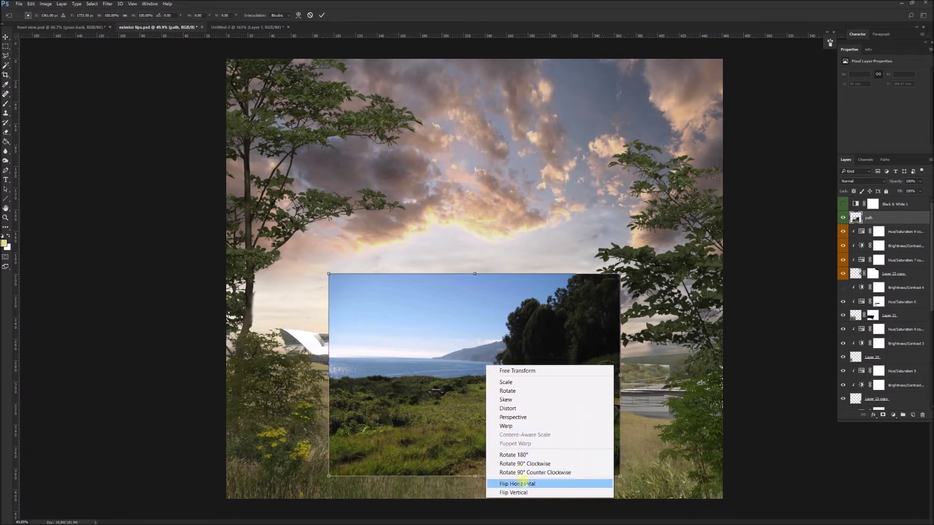
{"action": "left_click", "coordinate": [517, 484]}
{"action": "left_click_drag", "start_coordinate": [501, 423], "coordinate": [579, 426]}
{"action": "left_click_drag", "start_coordinate": [897, 181], "coordinate": [883, 184]}
{"action": "left_click_drag", "start_coordinate": [569, 403], "coordinate": [509, 459]}
{"action": "right_click", "coordinate": [524, 425]}
{"action": "left_click", "coordinate": [555, 412]}
{"action": "key", "text": "Return"}
{"action": "left_click_drag", "start_coordinate": [897, 183], "coordinate": [919, 184]}
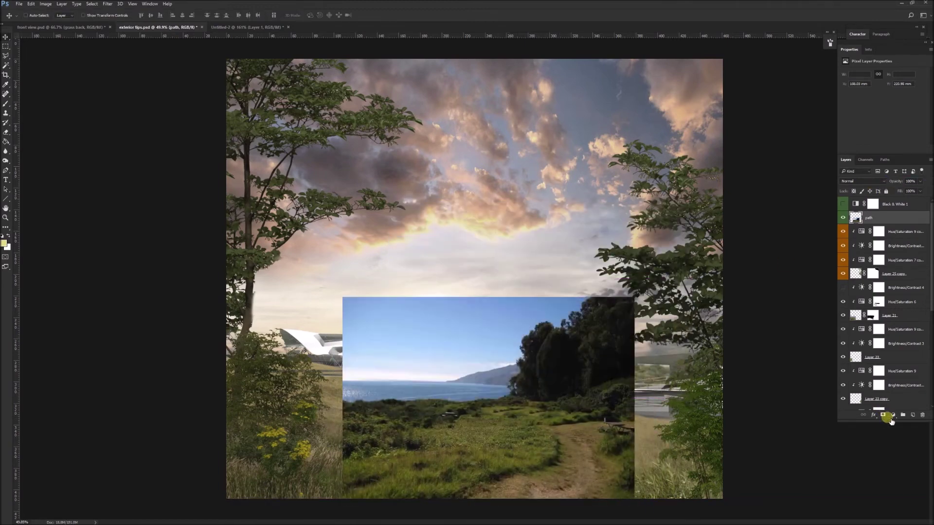
- Mask the path photo at 25% brush opacity, hiding its sky, picnic table and haze
{"action": "left_click", "coordinate": [883, 415]}
{"action": "key", "text": "b"}
{"action": "left_click_drag", "start_coordinate": [501, 341], "coordinate": [413, 331]}
{"action": "mouse_move", "coordinate": [339, 296]}
{"action": "left_mouse_down"}
{"action": "mouse_move", "coordinate": [341, 328]}
{"action": "mouse_move", "coordinate": [608, 370]}
{"action": "mouse_move", "coordinate": [364, 437]}
{"action": "mouse_move", "coordinate": [471, 428]}
{"action": "mouse_move", "coordinate": [515, 397]}
{"action": "left_mouse_up"}
{"action": "mouse_move", "coordinate": [599, 426]}
{"action": "left_mouse_down"}
{"action": "mouse_move", "coordinate": [635, 442]}
{"action": "mouse_move", "coordinate": [619, 490]}
{"action": "mouse_move", "coordinate": [640, 448]}
{"action": "mouse_move", "coordinate": [611, 426]}
{"action": "mouse_move", "coordinate": [629, 389]}
{"action": "mouse_move", "coordinate": [569, 410]}
{"action": "mouse_move", "coordinate": [606, 404]}
{"action": "mouse_move", "coordinate": [653, 419]}
{"action": "left_mouse_up"}
{"action": "mouse_move", "coordinate": [563, 390]}
{"action": "left_mouse_down"}
{"action": "mouse_move", "coordinate": [474, 387]}
{"action": "mouse_move", "coordinate": [540, 384]}
{"action": "left_mouse_up"}
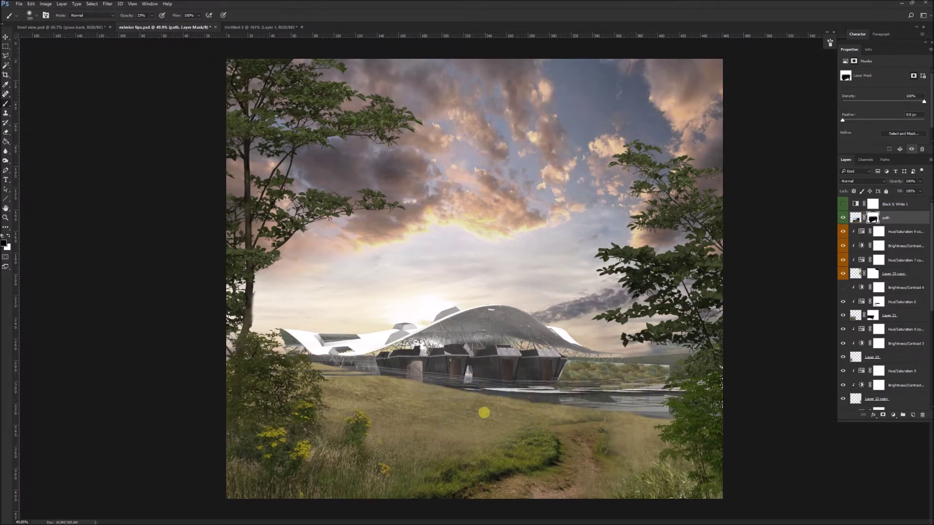
{"action": "left_click_drag", "start_coordinate": [539, 446], "coordinate": [464, 463]}
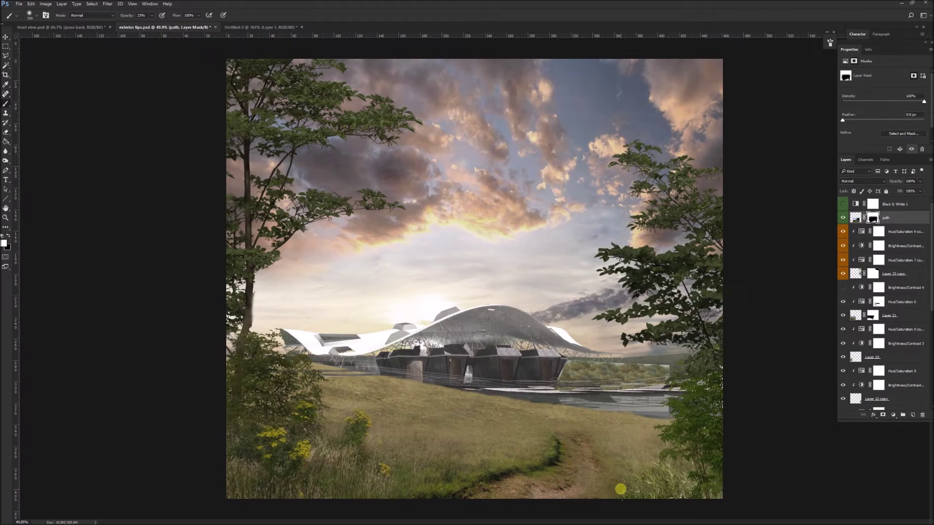
{"action": "key", "text": "bracketleft"}
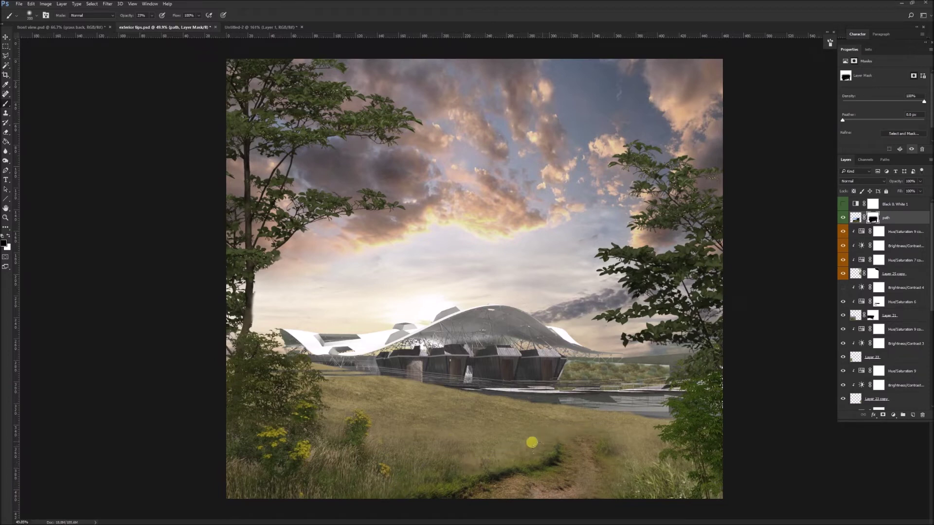
- Add a Hue/Saturation adjustment above the path photo with Saturation -25
{"action": "left_click", "coordinate": [893, 415]}
{"action": "left_click", "coordinate": [876, 319]}
{"action": "left_click_drag", "start_coordinate": [883, 113], "coordinate": [873, 114]}
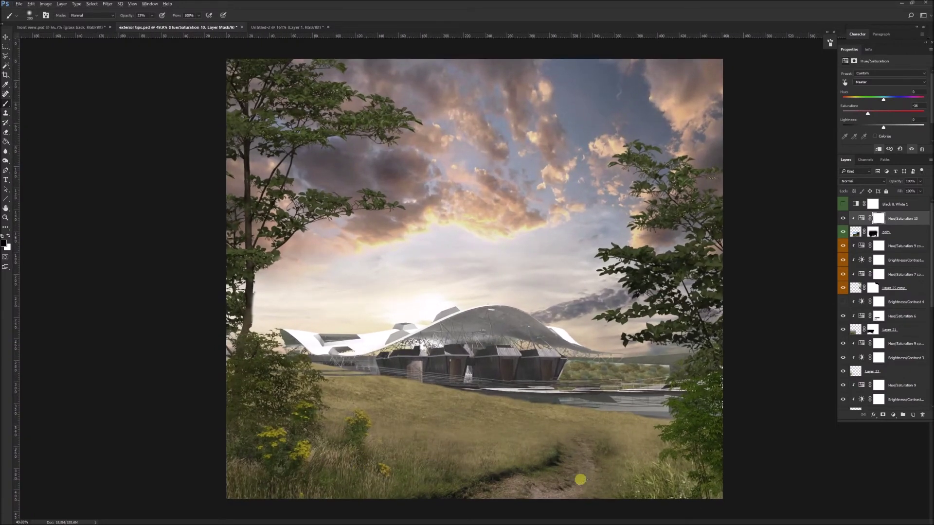
{"action": "left_click", "coordinate": [26, 15]}
- Check Layer 4 and its mask, then set Hue/Saturation 8 Lightness to -26
{"action": "left_click", "coordinate": [671, 478]}
{"action": "left_click", "coordinate": [842, 403]}
{"action": "left_click", "coordinate": [842, 403]}
{"action": "scroll", "coordinate": [871, 379], "scroll_direction": "down", "scroll_amount": 1}
{"action": "right_click", "coordinate": [883, 374]}
{"action": "left_click", "coordinate": [865, 378]}
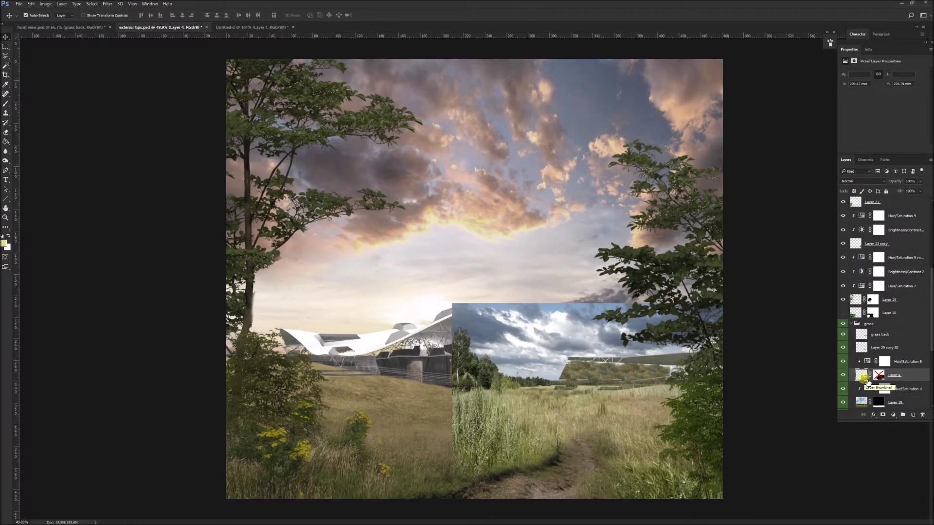
{"action": "left_click", "coordinate": [879, 376]}
{"action": "left_click", "coordinate": [884, 363]}
{"action": "left_click_drag", "start_coordinate": [883, 128], "coordinate": [873, 128]}
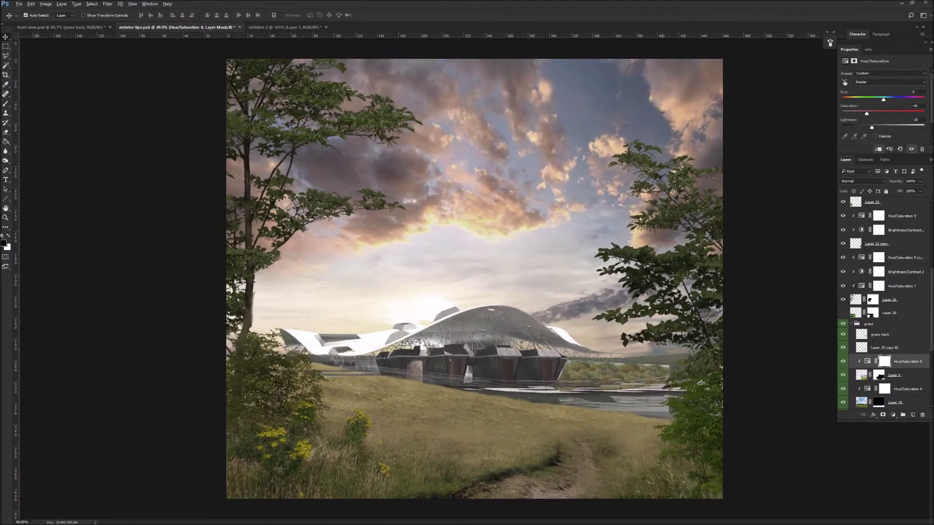
- Paste the grass-field photo into the foreground, scale it to 84% and stretch it taller
{"action": "key", "text": "ctrl+v"}
{"action": "left_click_drag", "start_coordinate": [453, 291], "coordinate": [412, 410]}
{"action": "key", "text": "ctrl+t"}
{"action": "left_click_drag", "start_coordinate": [286, 279], "coordinate": [331, 314]}
{"action": "left_click_drag", "start_coordinate": [425, 409], "coordinate": [422, 417]}
{"action": "key", "text": "Return"}
{"action": "key", "text": "ctrl+t"}
{"action": "left_click_drag", "start_coordinate": [440, 321], "coordinate": [441, 309]}
{"action": "key", "text": "Return"}
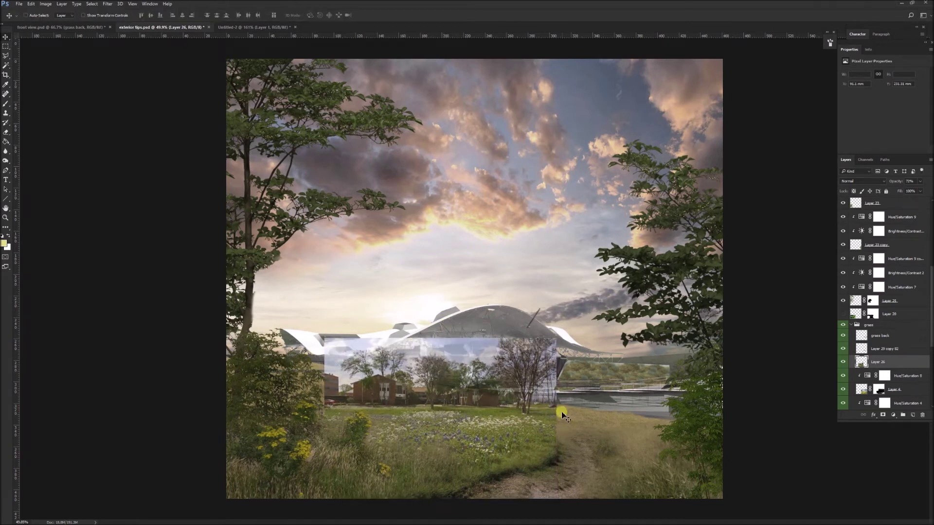
- Mask Layer 26 and paint out the photo's town so the building shows
{"action": "left_click", "coordinate": [882, 415]}
{"action": "key", "text": "b"}
{"action": "mouse_move", "coordinate": [363, 347]}
{"action": "left_mouse_down"}
{"action": "mouse_move", "coordinate": [346, 382]}
{"action": "mouse_move", "coordinate": [486, 355]}
{"action": "mouse_move", "coordinate": [518, 370]}
{"action": "mouse_move", "coordinate": [568, 437]}
{"action": "mouse_move", "coordinate": [523, 398]}
{"action": "mouse_move", "coordinate": [402, 378]}
{"action": "mouse_move", "coordinate": [444, 401]}
{"action": "mouse_move", "coordinate": [481, 403]}
{"action": "mouse_move", "coordinate": [370, 410]}
{"action": "left_mouse_up"}
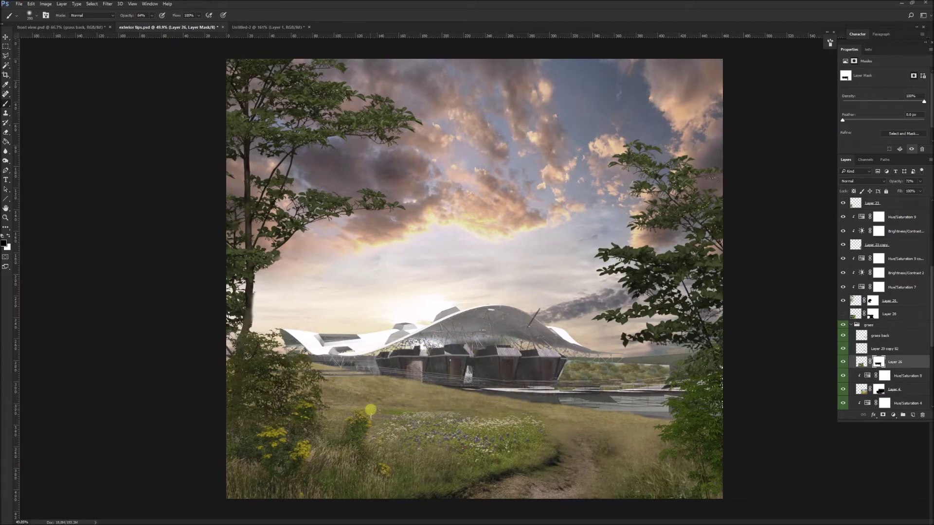
- Select the path layer's mask, then Hue/Saturation 6, briefly hiding Layer 21 to check the grass
{"action": "scroll", "coordinate": [845, 319], "scroll_direction": "up", "scroll_amount": 3}
{"action": "scroll", "coordinate": [846, 292], "scroll_direction": "up", "scroll_amount": 5}
{"action": "left_click", "coordinate": [873, 232]}
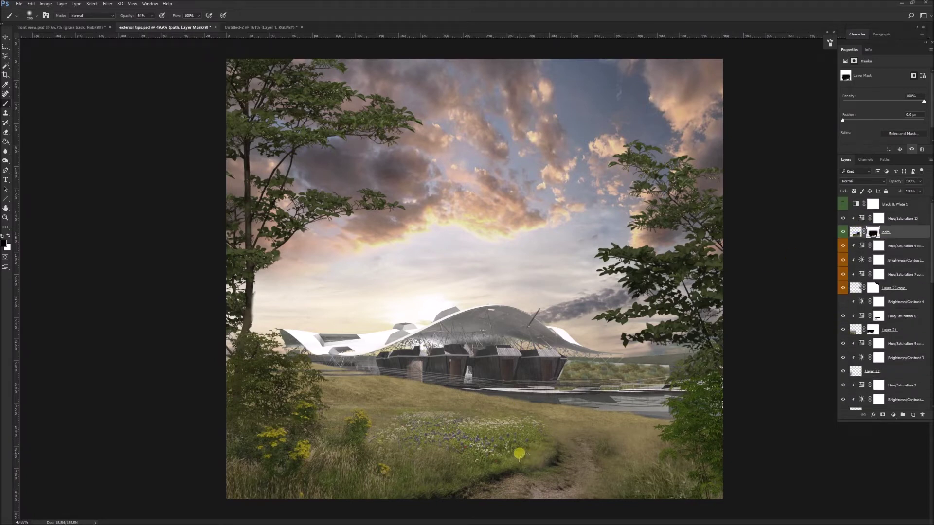
{"action": "scroll", "coordinate": [860, 301], "scroll_direction": "down", "scroll_amount": 8}
{"action": "key", "text": "v"}
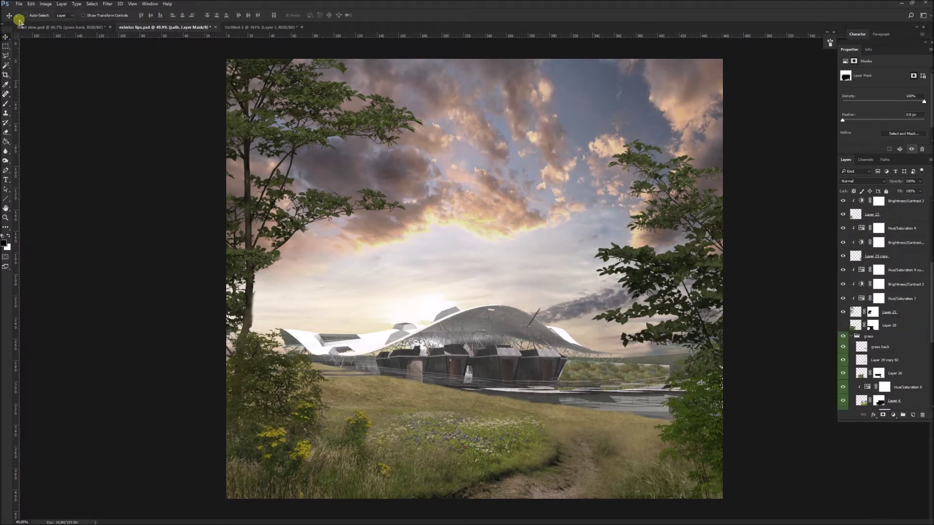
{"action": "scroll", "coordinate": [878, 353], "scroll_direction": "up", "scroll_amount": 8}
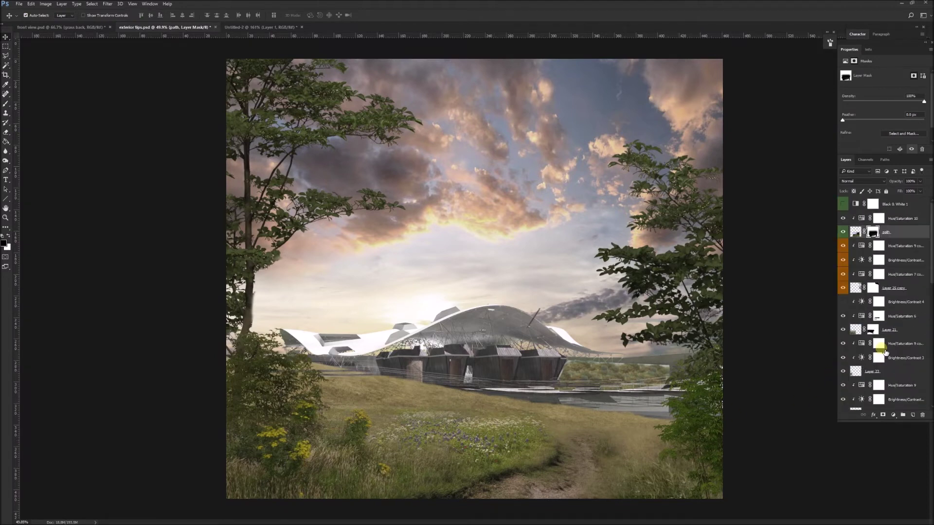
{"action": "key", "text": "b"}
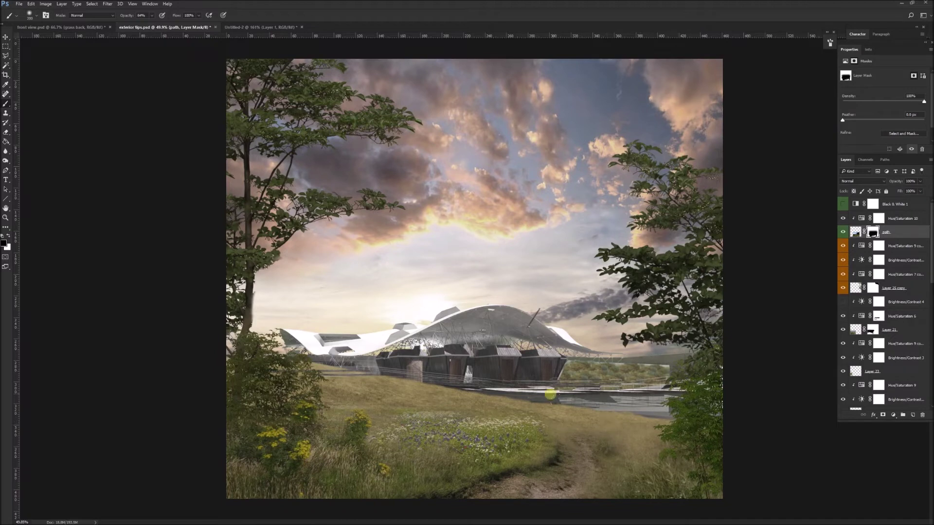
{"action": "left_click", "coordinate": [6, 37]}
{"action": "left_click", "coordinate": [574, 421]}
{"action": "left_click", "coordinate": [843, 330]}
{"action": "left_click", "coordinate": [844, 330]}
- Select Layer 21 and toggle the path layer and Layer 26 to compare the grass
{"action": "left_click", "coordinate": [855, 331]}
{"action": "scroll", "coordinate": [854, 331], "scroll_direction": "down", "scroll_amount": 2}
{"action": "left_click", "coordinate": [522, 437]}
{"action": "left_click", "coordinate": [843, 203]}
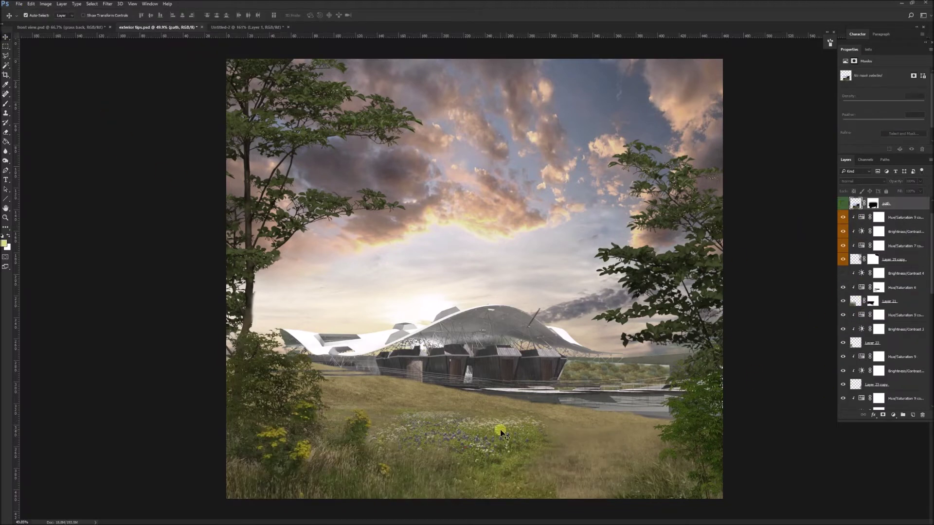
{"action": "left_click", "coordinate": [505, 432]}
{"action": "scroll", "coordinate": [857, 328], "scroll_direction": "up", "scroll_amount": 3}
{"action": "left_click", "coordinate": [844, 231]}
{"action": "scroll", "coordinate": [852, 286], "scroll_direction": "down", "scroll_amount": 4}
{"action": "left_click", "coordinate": [845, 360]}
{"action": "left_click", "coordinate": [844, 360]}
- Add a Hue/Saturation adjustment clipped to Layer 26 with Saturation -58
{"action": "left_click", "coordinate": [878, 360]}
{"action": "key", "text": "d"}
{"action": "key", "text": "b"}
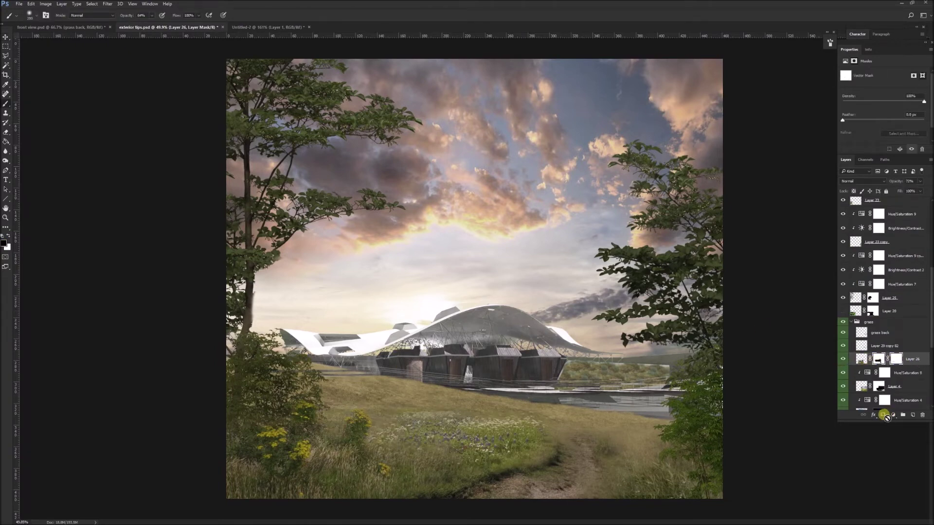
{"action": "left_click", "coordinate": [893, 415]}
{"action": "left_click", "coordinate": [878, 322]}
{"action": "left_click_drag", "start_coordinate": [883, 113], "coordinate": [860, 114]}
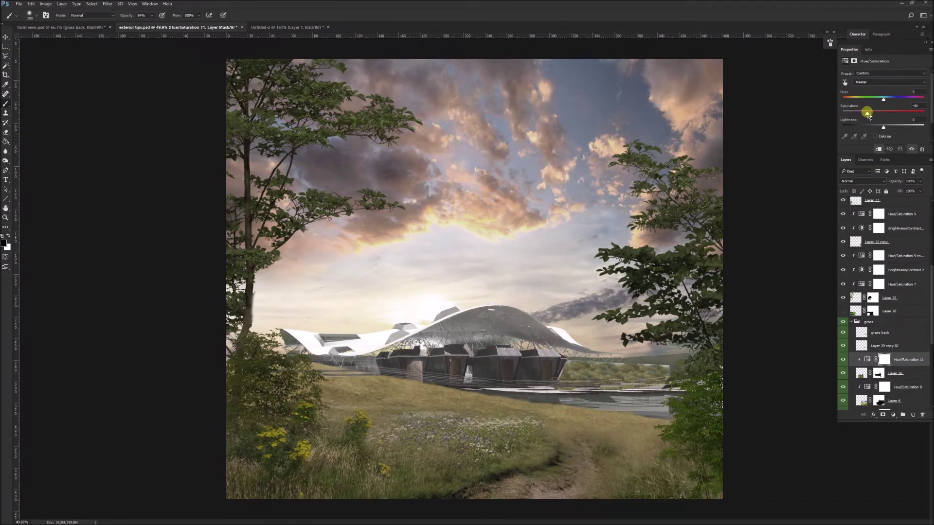
- Disable Layer 26's mask to expose its whole grass photo
{"action": "right_click", "coordinate": [879, 373]}
{"action": "left_click", "coordinate": [870, 378]}
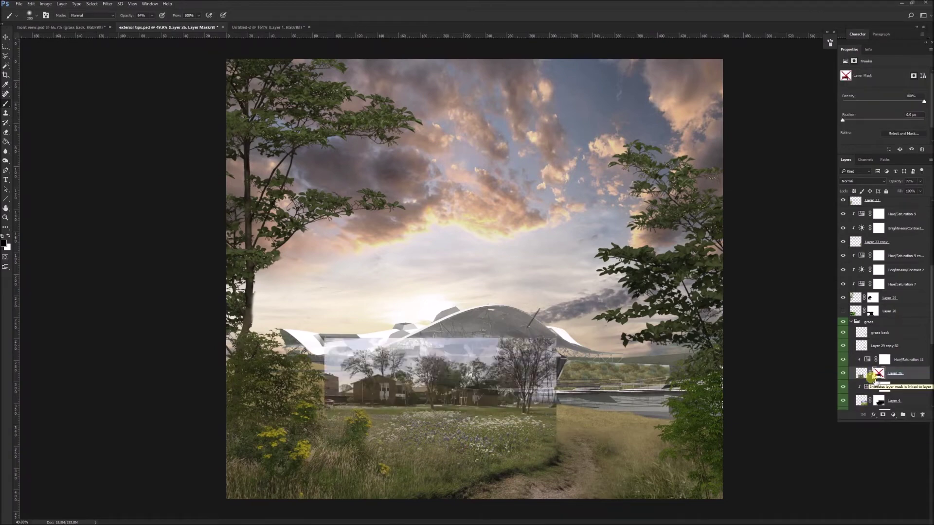
{"action": "left_click", "coordinate": [880, 376], "text": "shift"}
{"action": "left_click", "coordinate": [882, 376], "text": "shift"}
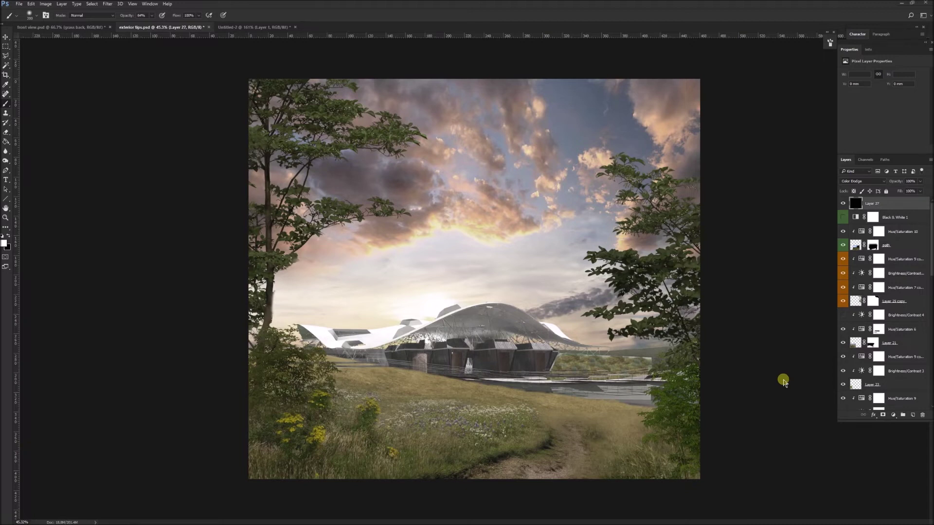
- Review the trees, grass, render and sky groups and select the Black & White 1 adjustment
{"action": "scroll", "coordinate": [868, 311], "scroll_direction": "down", "scroll_amount": 4}
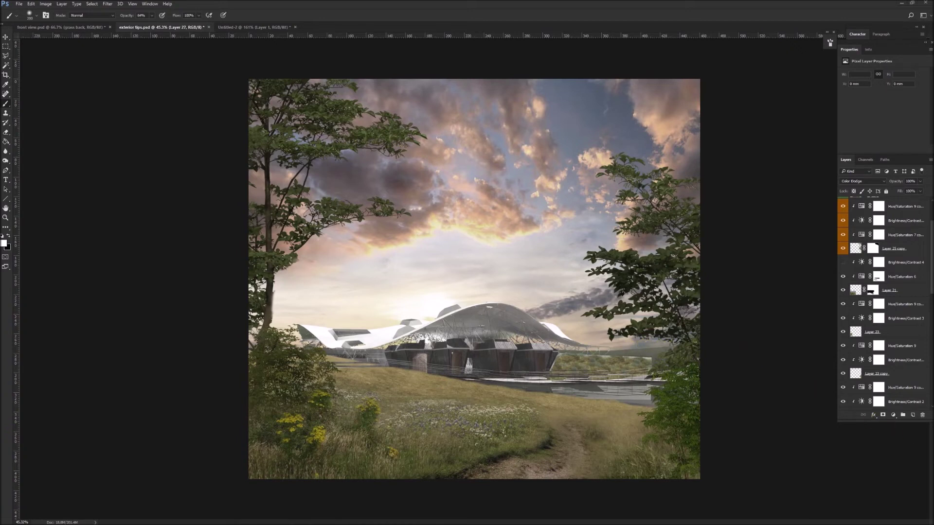
{"action": "scroll", "coordinate": [860, 305], "scroll_direction": "up", "scroll_amount": 3}
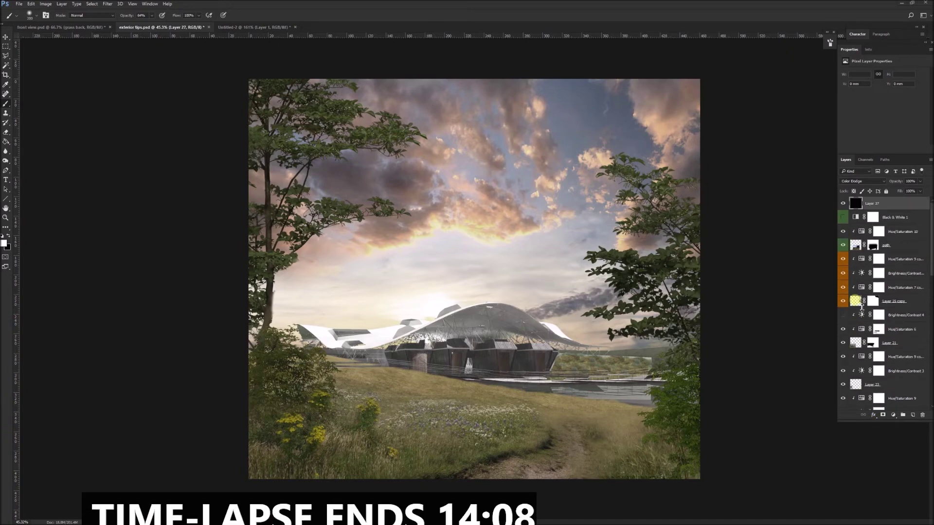
{"action": "left_click", "coordinate": [893, 217]}
{"action": "scroll", "coordinate": [902, 293], "scroll_direction": "down", "scroll_amount": 3}
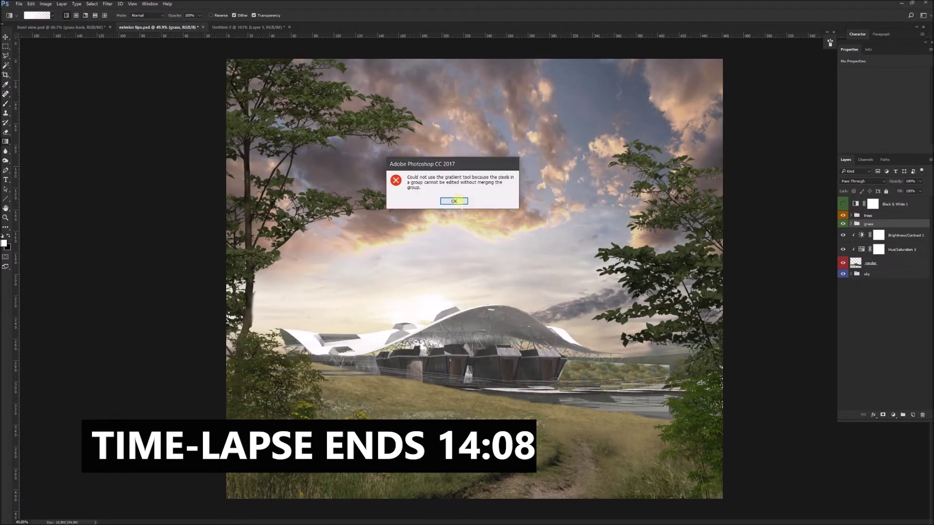
- Draw a white gradient fade on Layer 27, placed above the trees group
{"action": "left_click", "coordinate": [912, 415]}
{"action": "left_click_drag", "start_coordinate": [488, 382], "coordinate": [488, 183]}
{"action": "left_click_drag", "start_coordinate": [872, 230], "coordinate": [871, 212]}
{"action": "key", "text": "v"}
{"action": "left_click_drag", "start_coordinate": [421, 407], "coordinate": [507, 393]}
- Duplicate the gradient, merge both copies into Layer 27 and set opacity to 53%
{"action": "key", "text": "ctrl+j"}
{"action": "left_click", "coordinate": [882, 216], "text": "shift"}
{"action": "right_click", "coordinate": [882, 216]}
{"action": "left_click", "coordinate": [793, 399]}
{"action": "left_click_drag", "start_coordinate": [897, 181], "coordinate": [897, 233]}
{"action": "scroll", "coordinate": [454, 384], "scroll_direction": "down", "scroll_amount": 1}
{"action": "scroll", "coordinate": [459, 385], "scroll_direction": "up", "scroll_amount": 2}
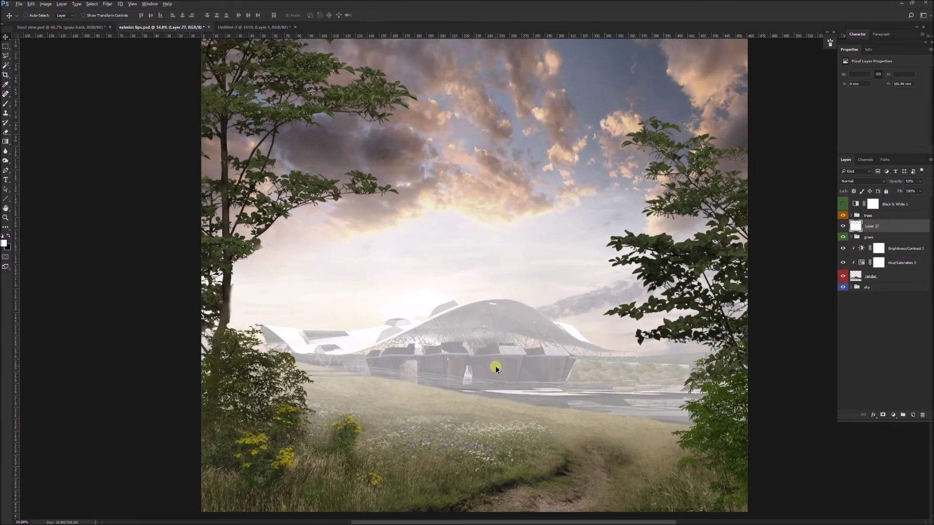
- Add a white mask to Layer 27 and test a Magic Wand selection of the sky
{"action": "left_click", "coordinate": [883, 414]}
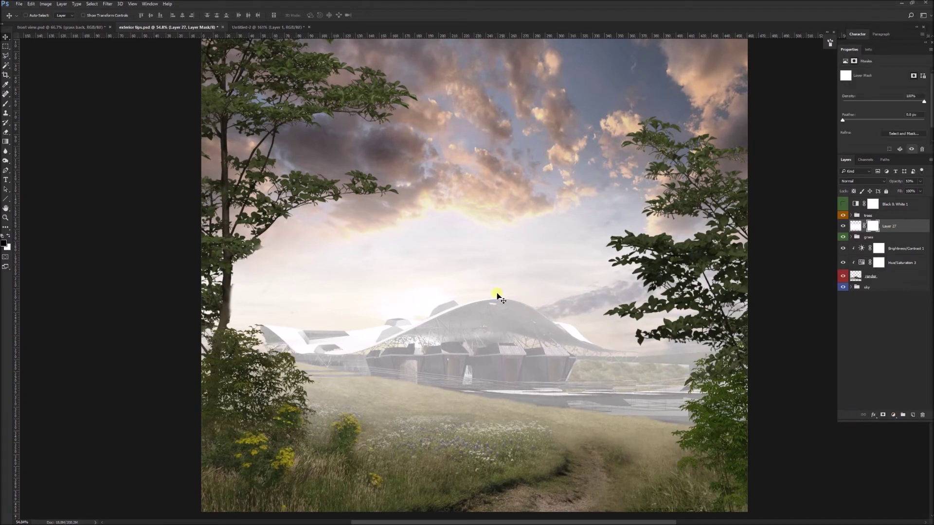
{"action": "left_click", "coordinate": [870, 275]}
{"action": "key", "text": "w"}
{"action": "left_click", "coordinate": [579, 311]}
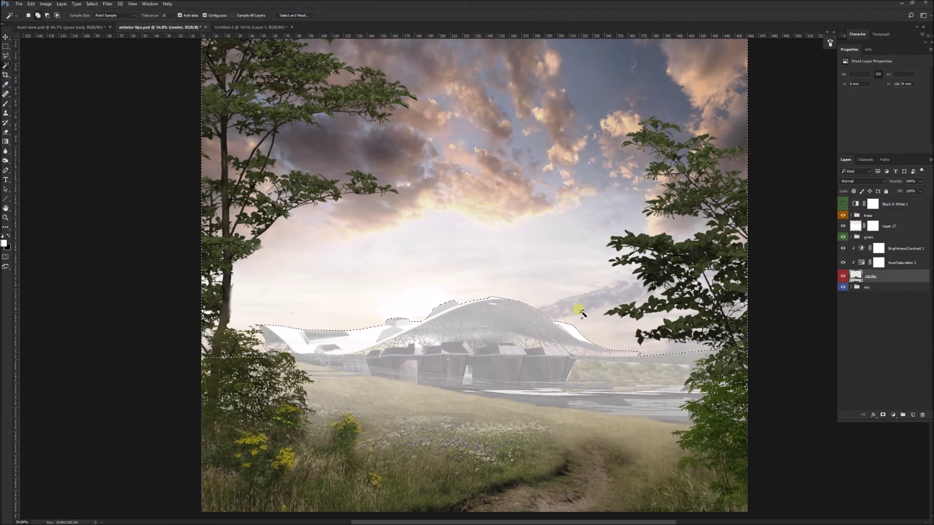
{"action": "key", "text": "ctrl+d"}
- Set Layer 27 to Soft Light, compare it on and off, and view the Untitled-2 reference
{"action": "left_click", "coordinate": [884, 226]}
{"action": "left_click", "coordinate": [873, 181]}
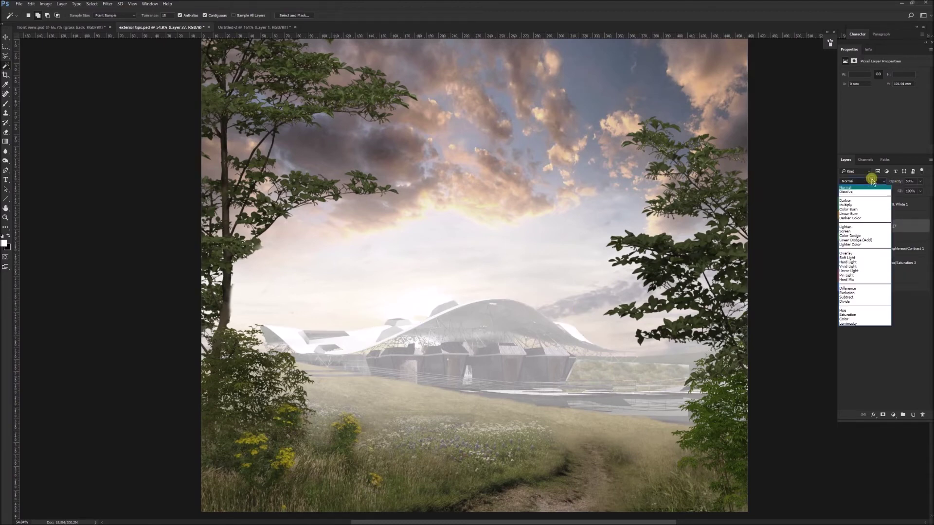
{"action": "left_click", "coordinate": [847, 257]}
{"action": "left_click", "coordinate": [843, 226]}
{"action": "left_click", "coordinate": [843, 226]}
{"action": "left_click", "coordinate": [843, 226]}
{"action": "left_click", "coordinate": [844, 226]}
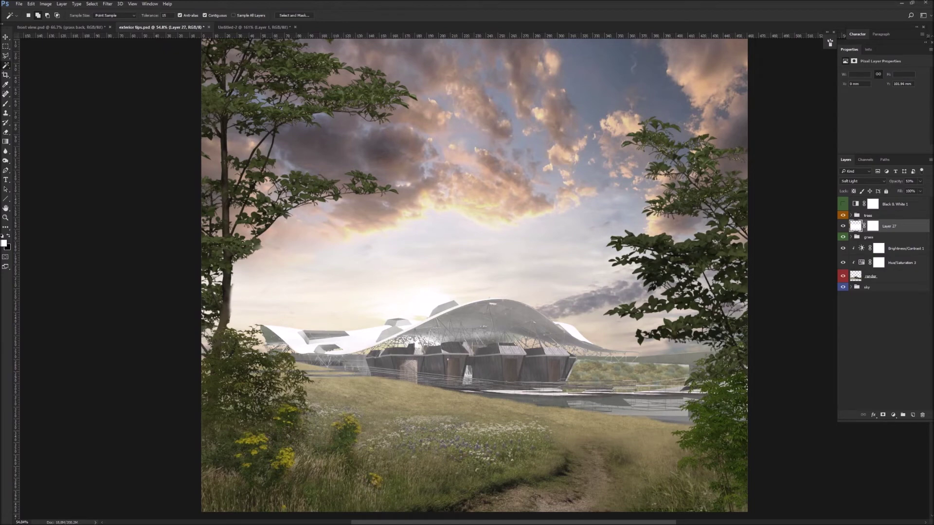
{"action": "left_click", "coordinate": [262, 28]}
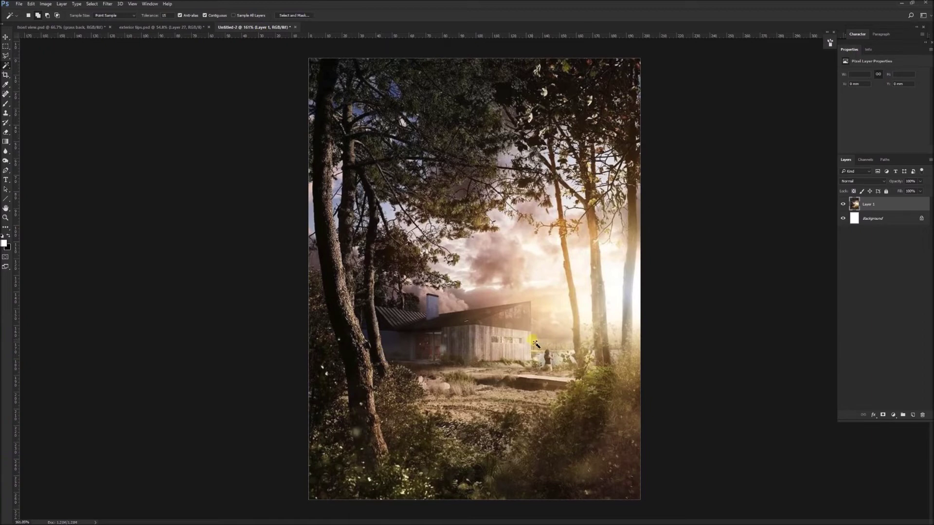
- Return to exterior tips.psd and add a Curves adjustment above Black & White 1
{"action": "left_click", "coordinate": [171, 28]}
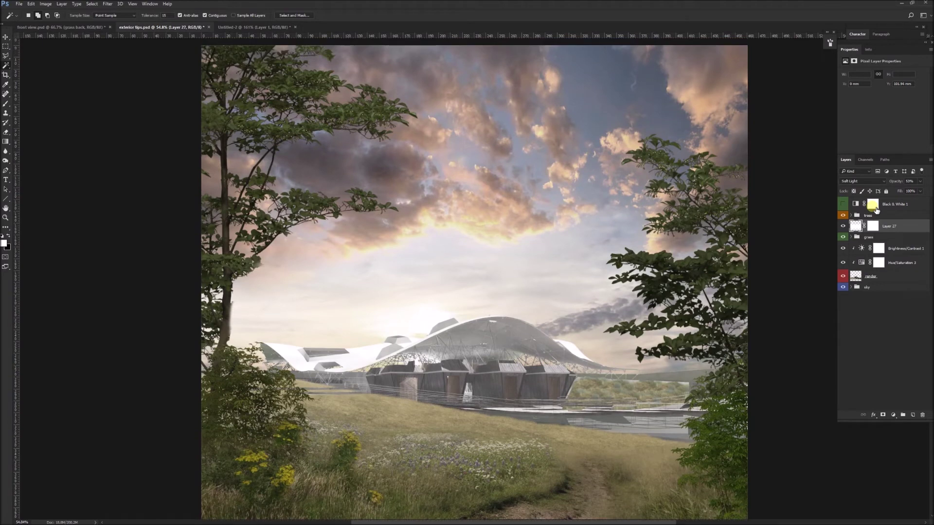
{"action": "left_click", "coordinate": [901, 207]}
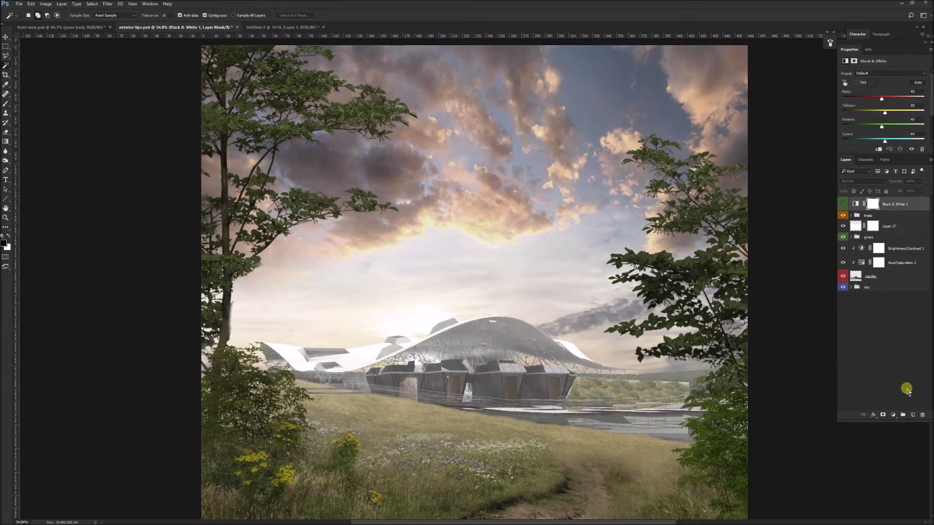
{"action": "left_click", "coordinate": [892, 419]}
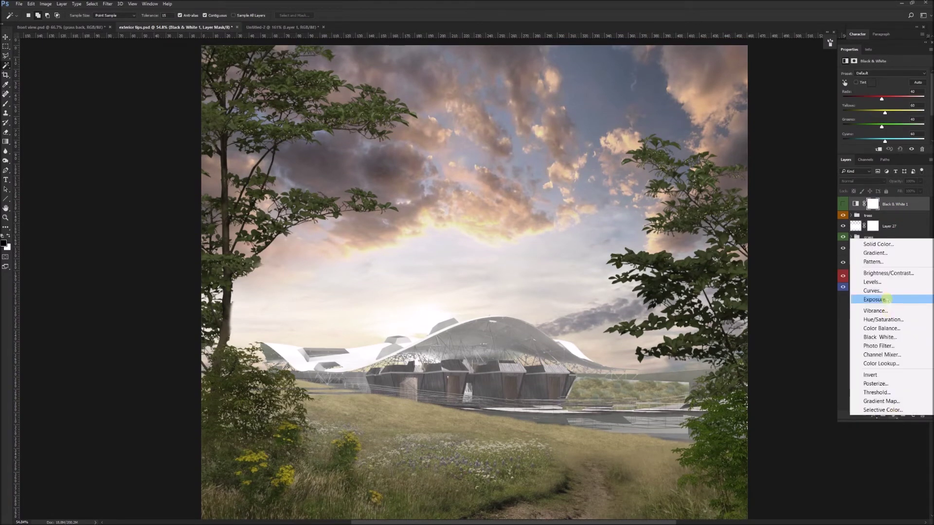
{"action": "left_click", "coordinate": [822, 293]}
- Shape the curve to darken the image while slightly brightening the sky and highlights
{"action": "left_click", "coordinate": [882, 135]}
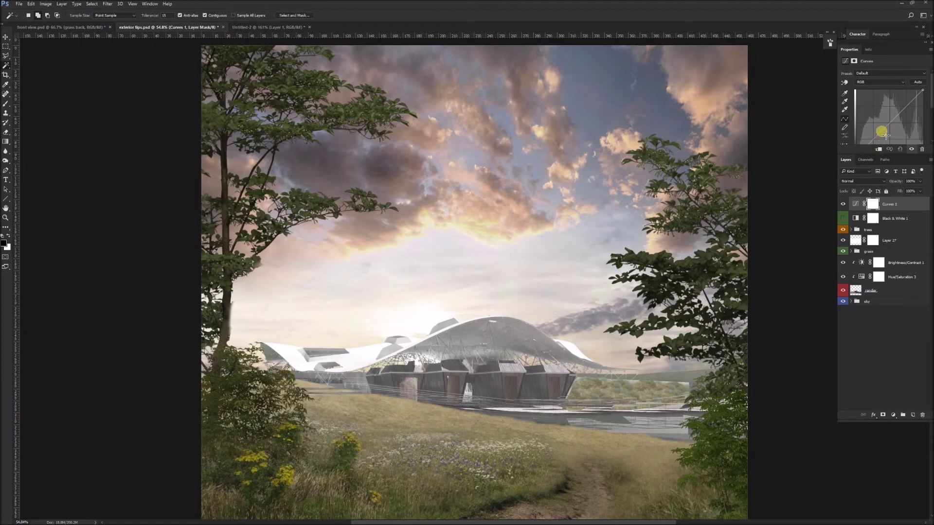
{"action": "left_click_drag", "start_coordinate": [885, 133], "coordinate": [889, 135]}
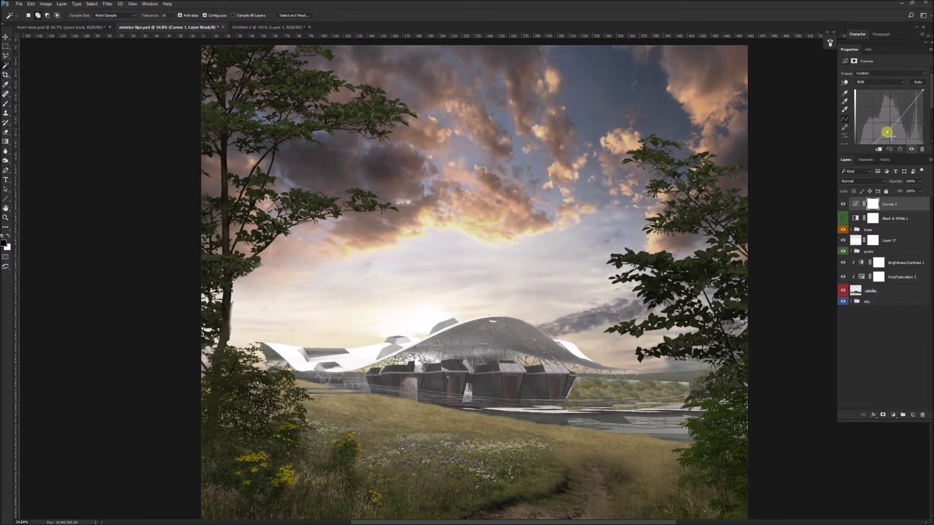
{"action": "left_click_drag", "start_coordinate": [905, 108], "coordinate": [904, 107]}
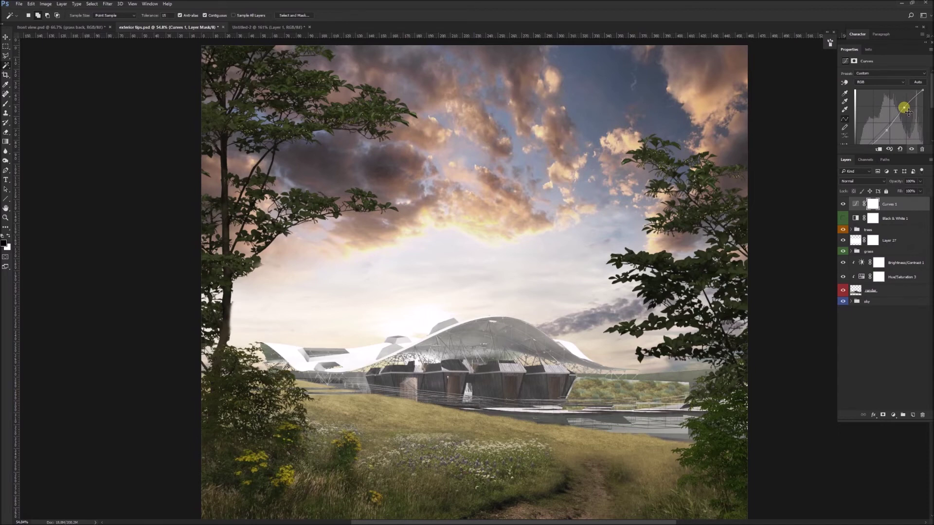
{"action": "scroll", "coordinate": [594, 306], "scroll_direction": "down", "scroll_amount": 2}
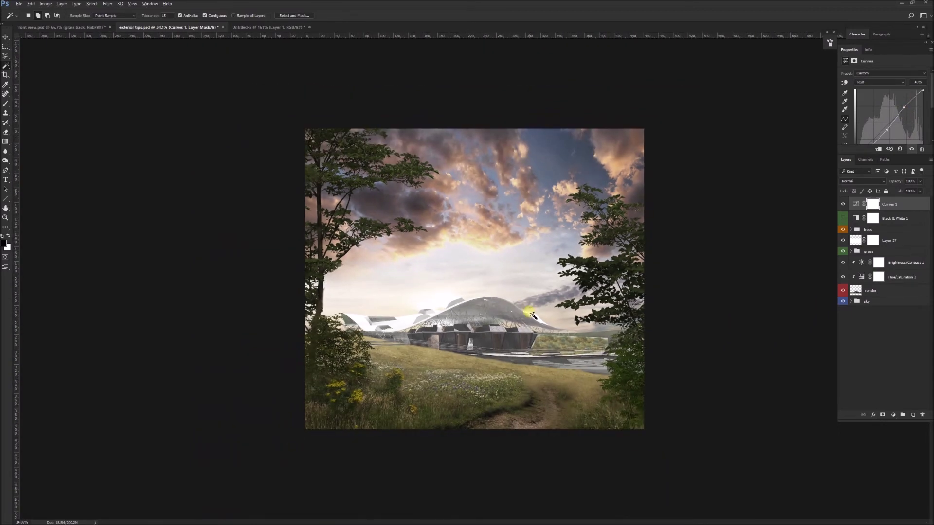
{"action": "scroll", "coordinate": [533, 315], "scroll_direction": "up", "scroll_amount": 1}
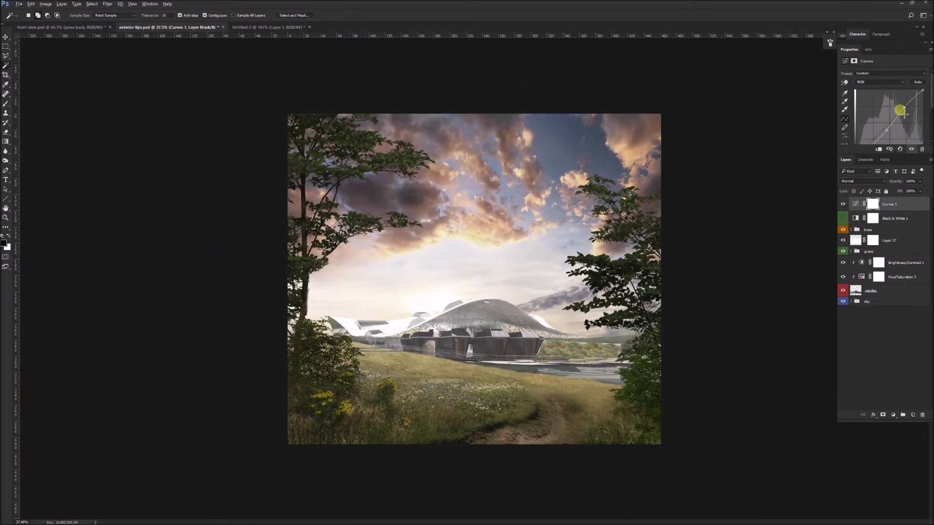
{"action": "left_click_drag", "start_coordinate": [902, 107], "coordinate": [901, 106]}
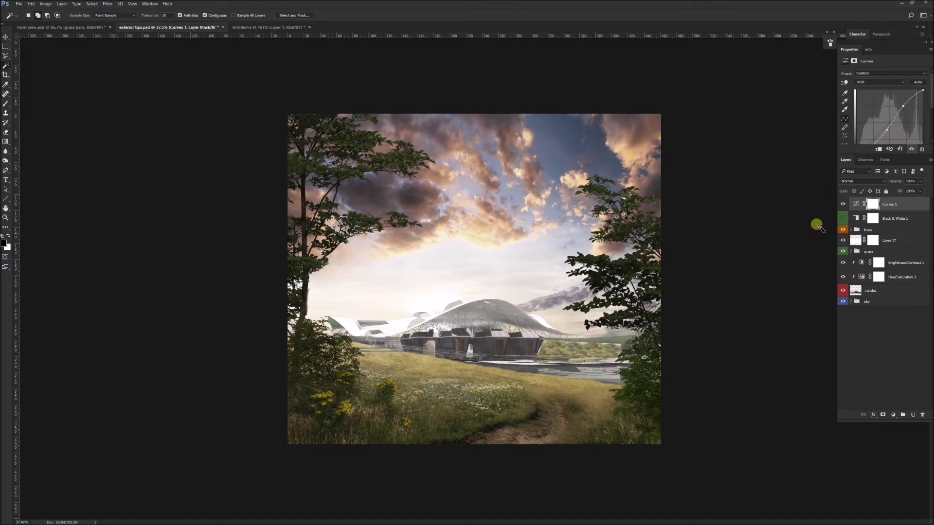
{"action": "scroll", "coordinate": [449, 361], "scroll_direction": "up", "scroll_amount": 3}
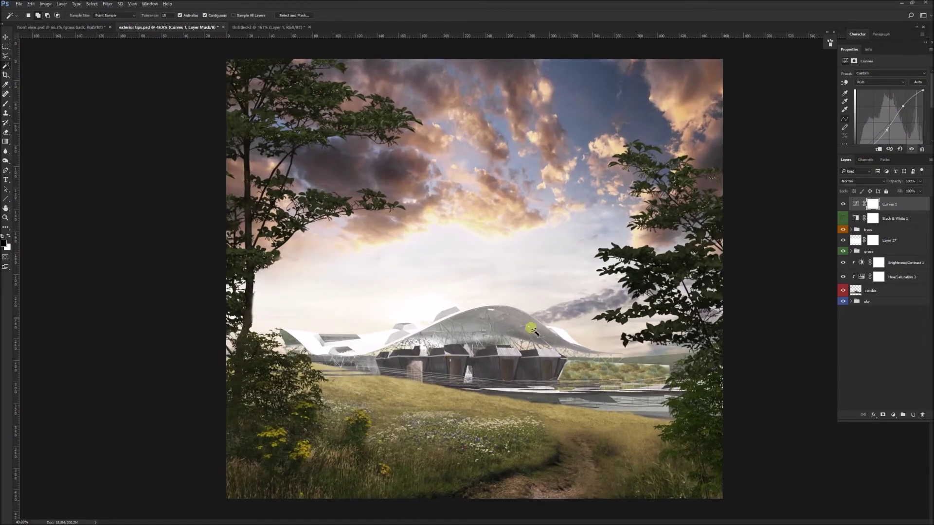
- Toggle the Curves adjustment to compare, then view the forest house reference
{"action": "left_click", "coordinate": [843, 204]}
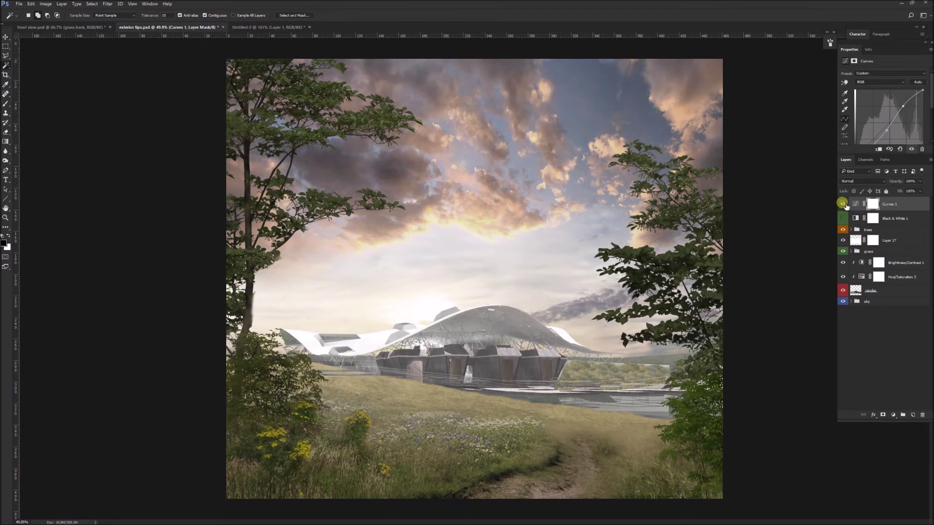
{"action": "left_click", "coordinate": [843, 204]}
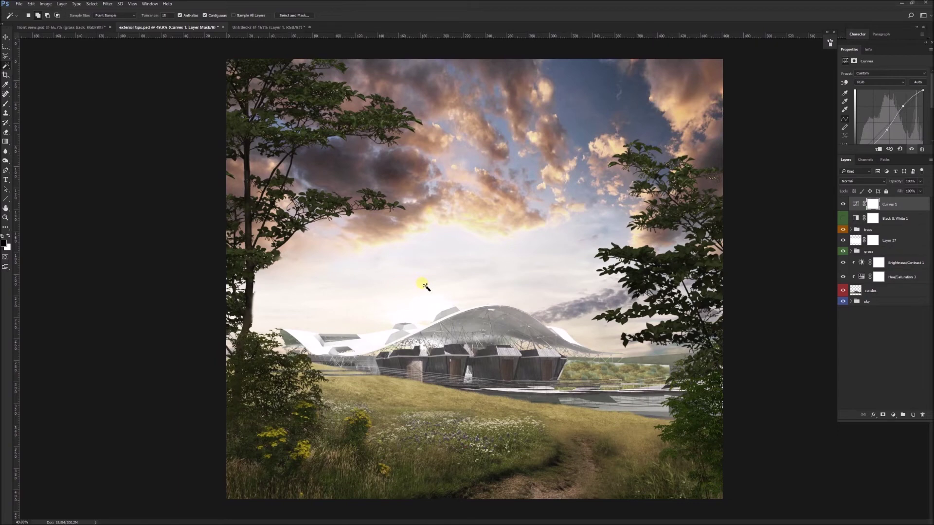
{"action": "scroll", "coordinate": [443, 287], "scroll_direction": "down", "scroll_amount": 1}
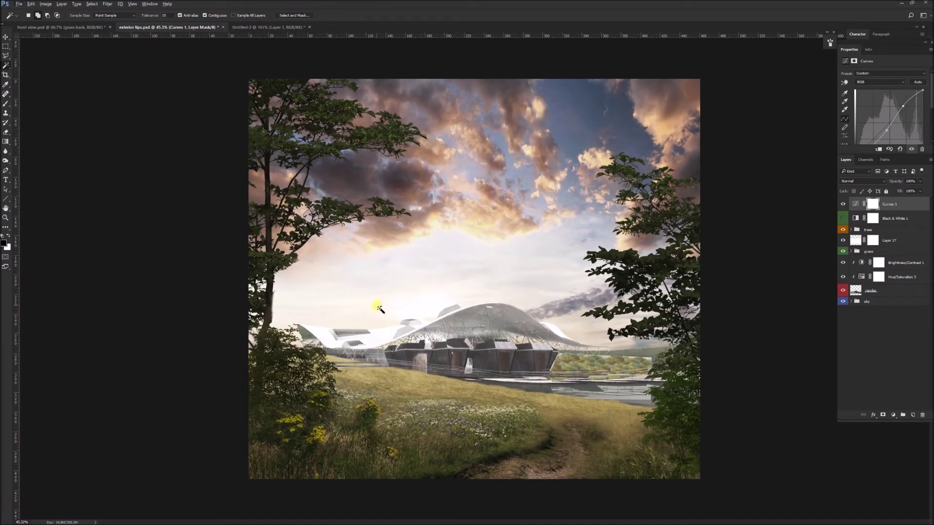
{"action": "left_click", "coordinate": [275, 27]}
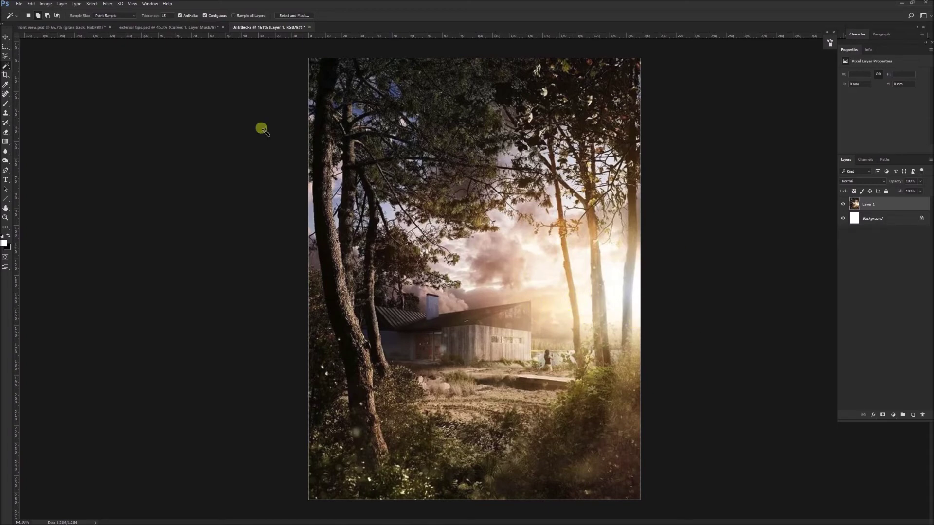
- Return to exterior tips.psd and toggle Curves 1 off and on to compare
{"action": "left_click", "coordinate": [194, 26]}
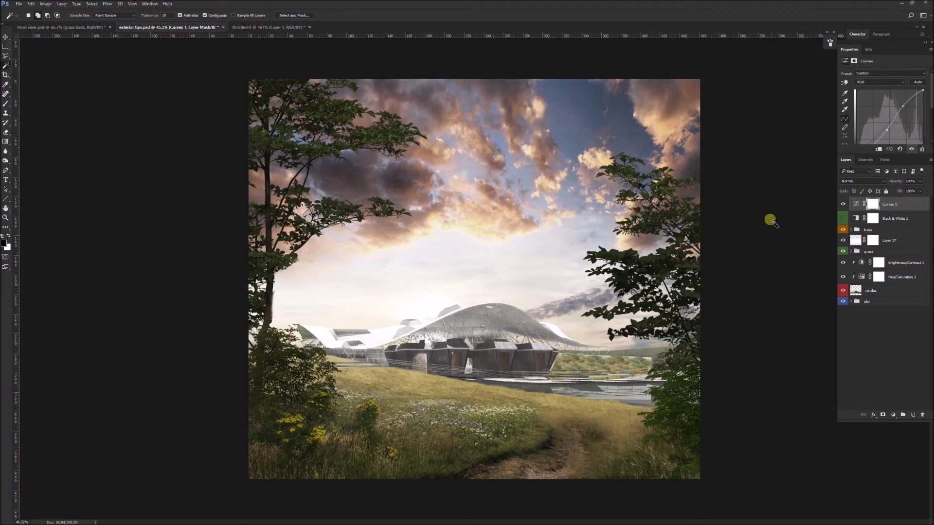
{"action": "left_click", "coordinate": [843, 204]}
{"action": "left_click", "coordinate": [843, 204]}
- Add Layer 28 at the top, fill it black with the Paint Bucket and blend it with Color Dodge
{"action": "left_click", "coordinate": [912, 415]}
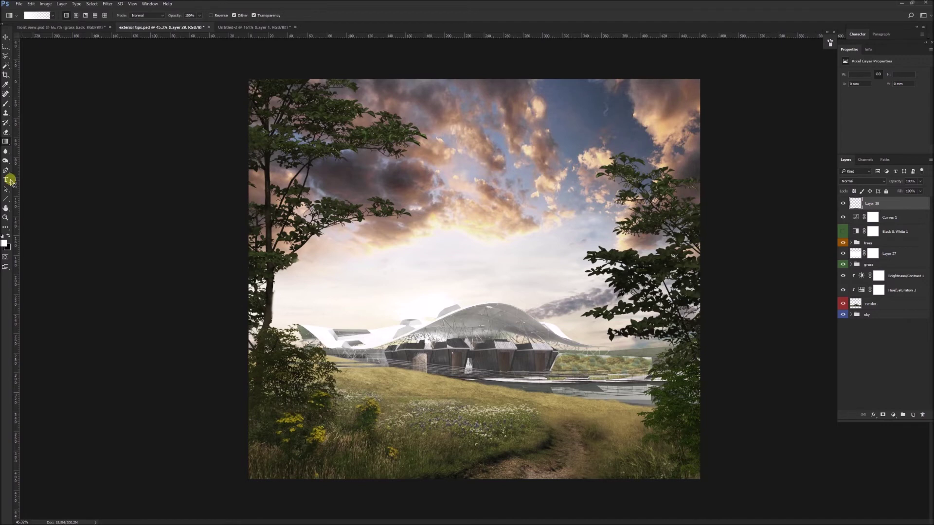
{"action": "left_click_drag", "start_coordinate": [6, 142], "coordinate": [35, 148]}
{"action": "left_click", "coordinate": [7, 237]}
{"action": "left_click", "coordinate": [477, 274]}
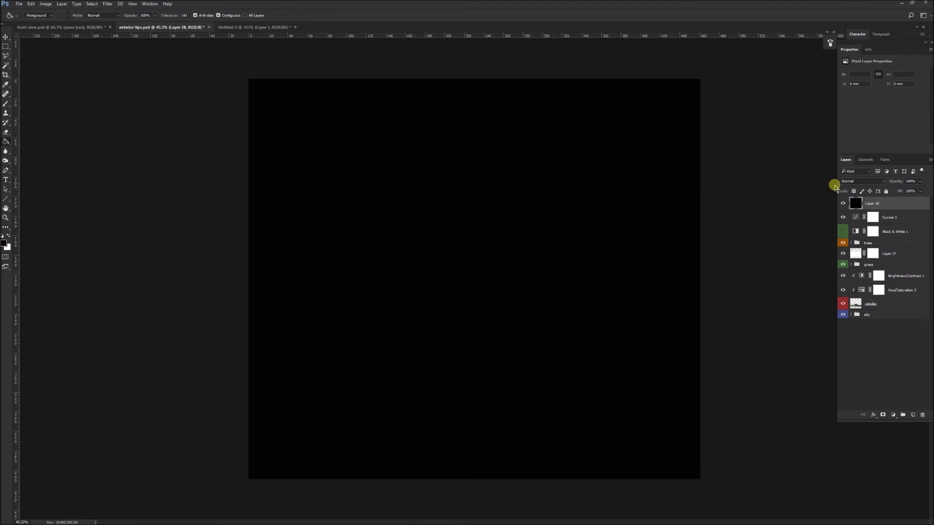
{"action": "left_click", "coordinate": [855, 181]}
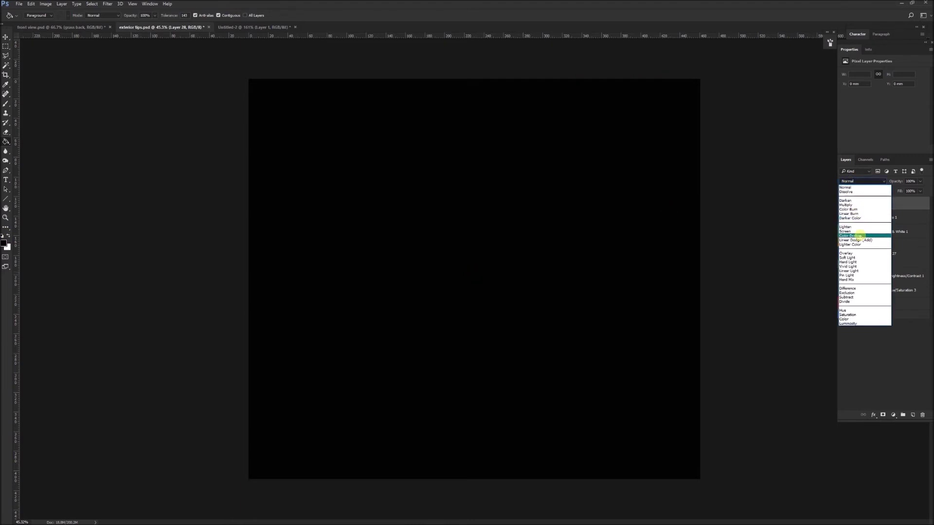
{"action": "left_click", "coordinate": [859, 236]}
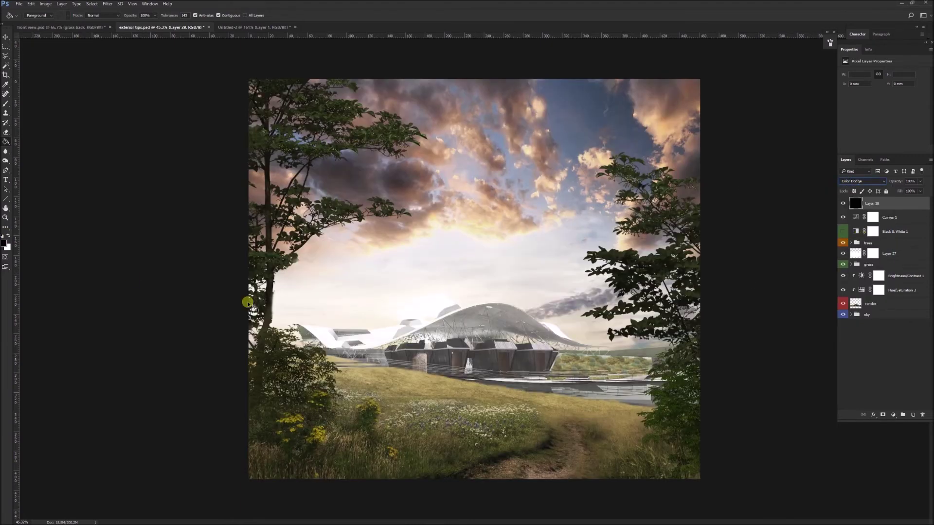
- Set the foreground colour to a bright, saturated yellow
{"action": "left_click", "coordinate": [6, 243]}
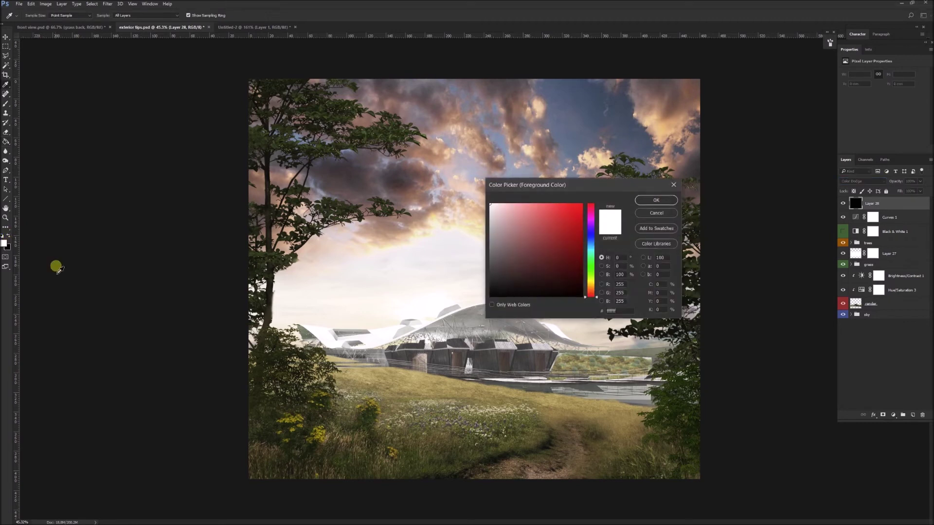
{"action": "left_click", "coordinate": [591, 284]}
{"action": "mouse_move", "coordinate": [552, 247]}
{"action": "left_mouse_down"}
{"action": "mouse_move", "coordinate": [530, 220]}
{"action": "mouse_move", "coordinate": [551, 208]}
{"action": "left_mouse_up"}
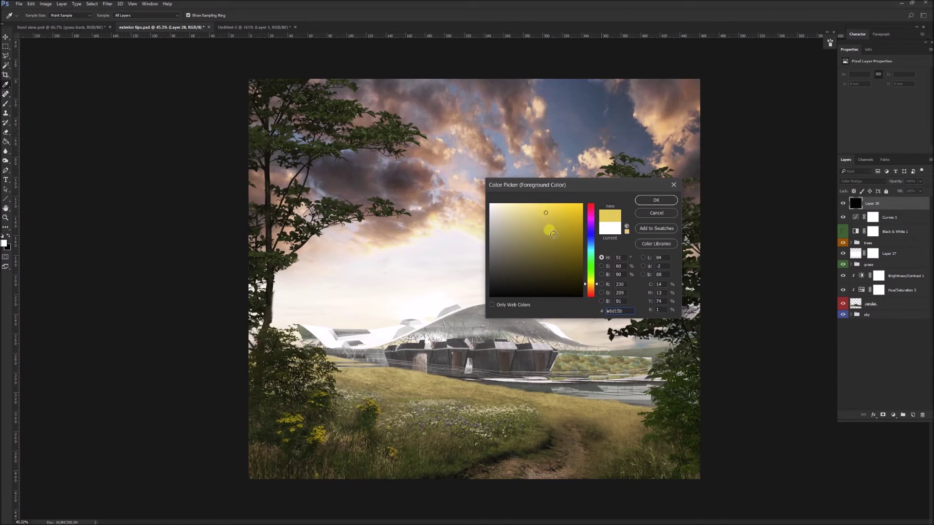
{"action": "left_click", "coordinate": [591, 286]}
{"action": "left_click", "coordinate": [547, 207]}
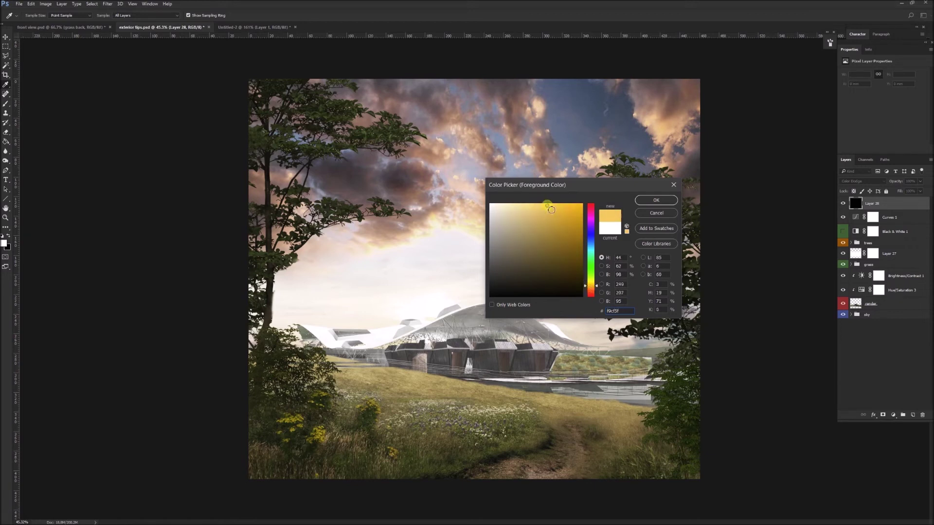
{"action": "key", "text": "g"}
{"action": "left_click", "coordinate": [656, 200]}
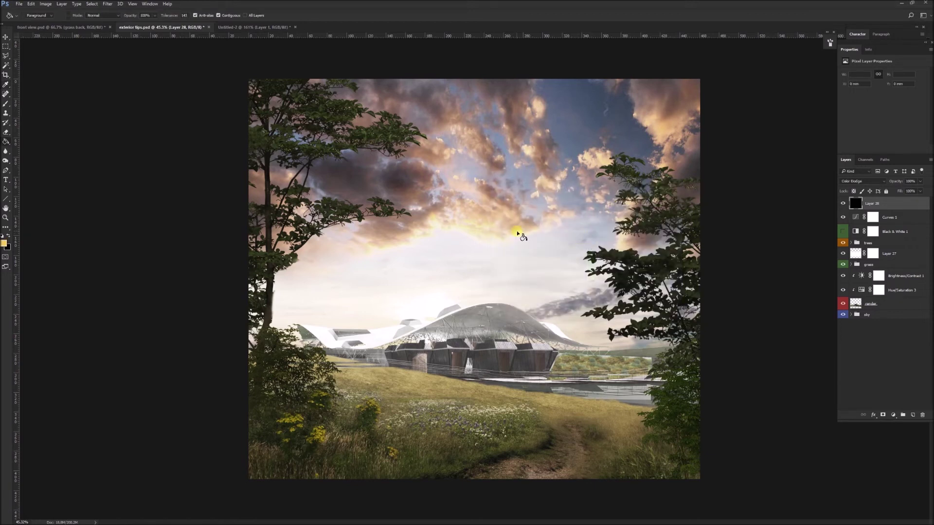
- Paint soft, low-opacity yellow glow strokes into the sky around the roof
{"action": "key", "text": "b"}
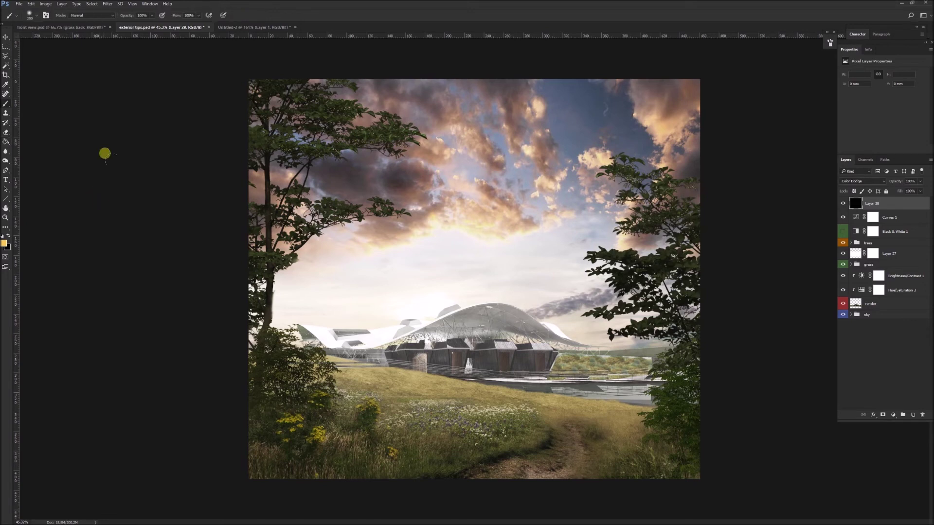
{"action": "left_click", "coordinate": [37, 17]}
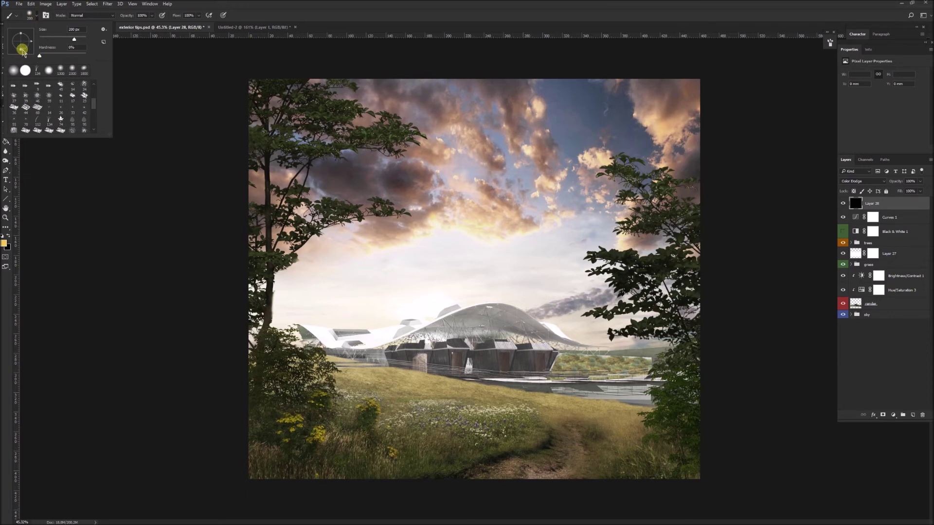
{"action": "left_click", "coordinate": [108, 185]}
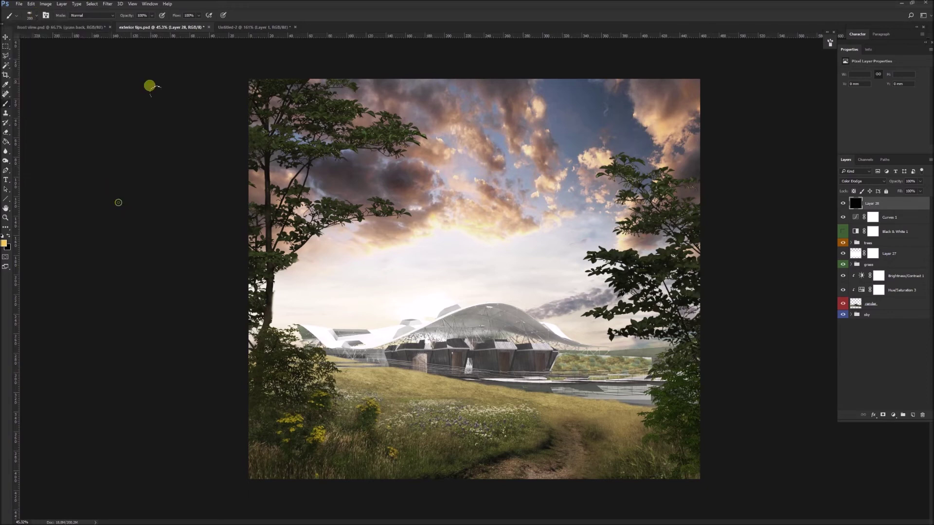
{"action": "left_click_drag", "start_coordinate": [132, 19], "coordinate": [100, 19]}
{"action": "left_click_drag", "start_coordinate": [452, 303], "coordinate": [440, 298]}
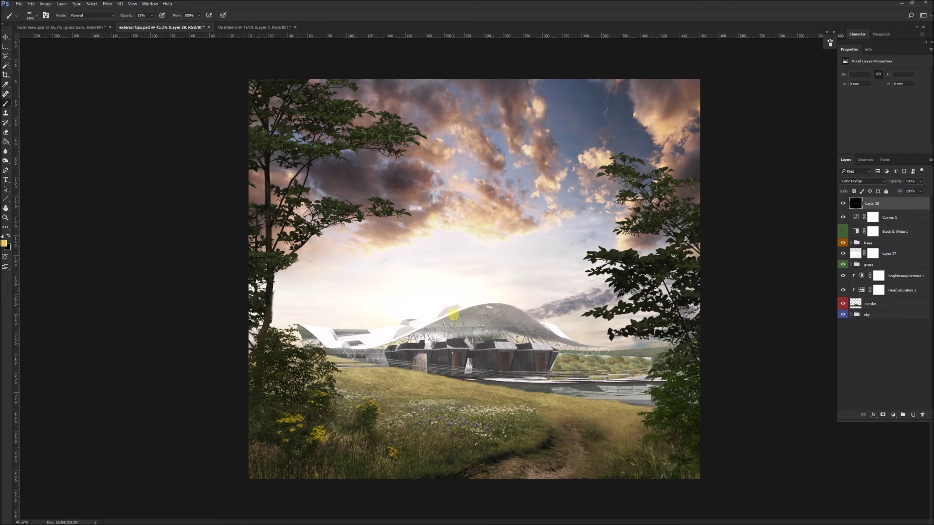
{"action": "left_click", "coordinate": [453, 315]}
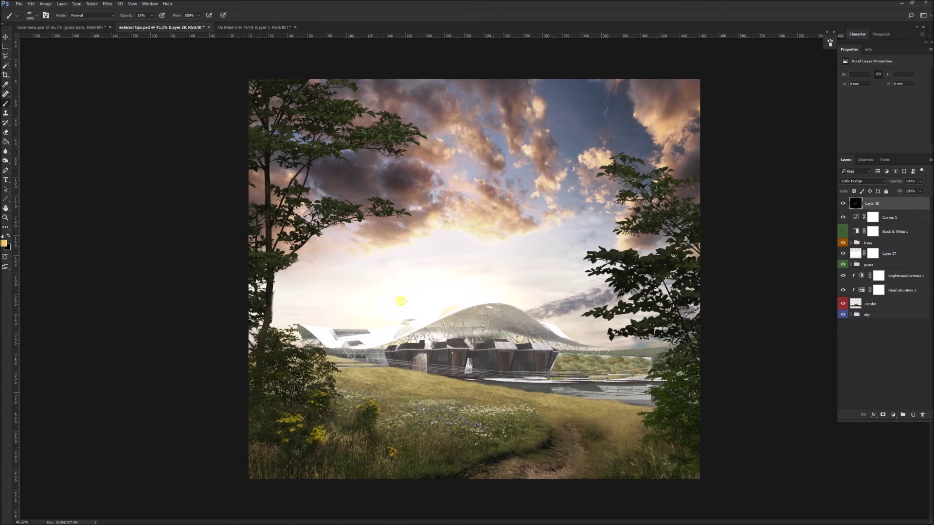
- Undo the yellow glow strokes and pick a warmer orange in the Color Picker
{"action": "key", "text": "ctrl+z"}
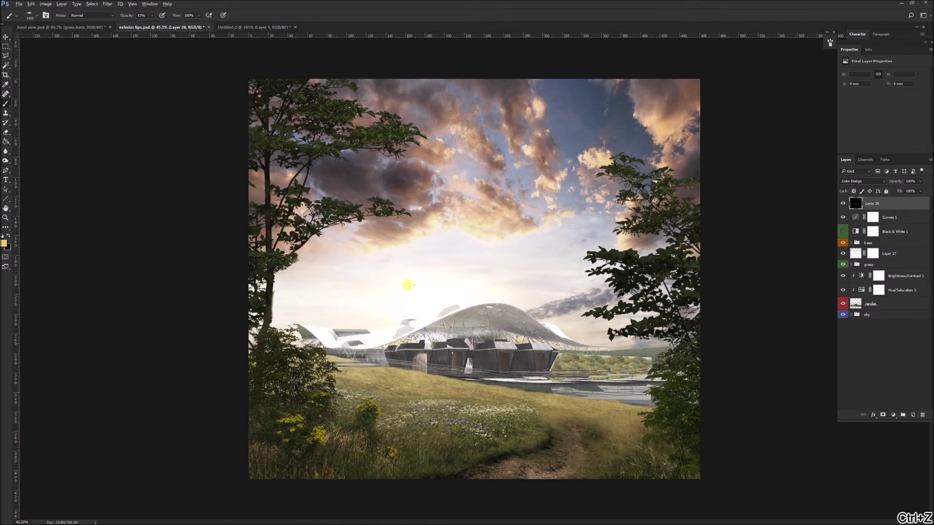
{"action": "key", "text": "ctrl+alt+z"}
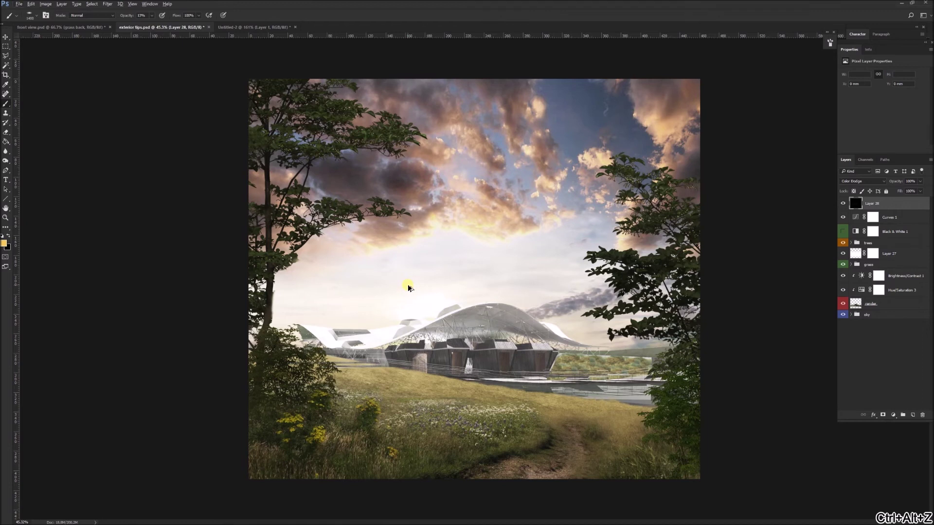
{"action": "left_click", "coordinate": [5, 247]}
{"action": "mouse_move", "coordinate": [579, 210]}
{"action": "left_mouse_down"}
{"action": "mouse_move", "coordinate": [569, 206]}
{"action": "mouse_move", "coordinate": [581, 208]}
{"action": "left_mouse_up"}
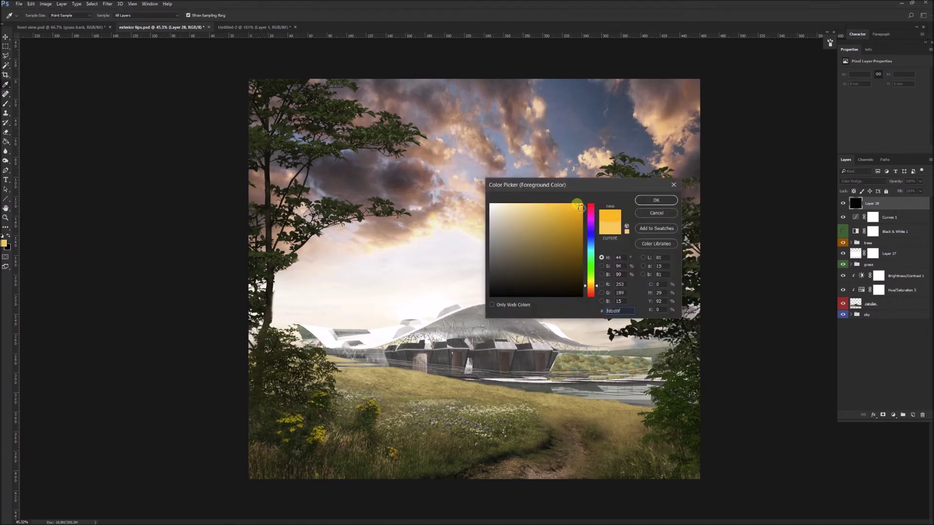
- Confirm the orange and dab a glow around the sun behind the roof, undoing the stray stroke
{"action": "left_click", "coordinate": [655, 200]}
{"action": "left_click", "coordinate": [433, 302]}
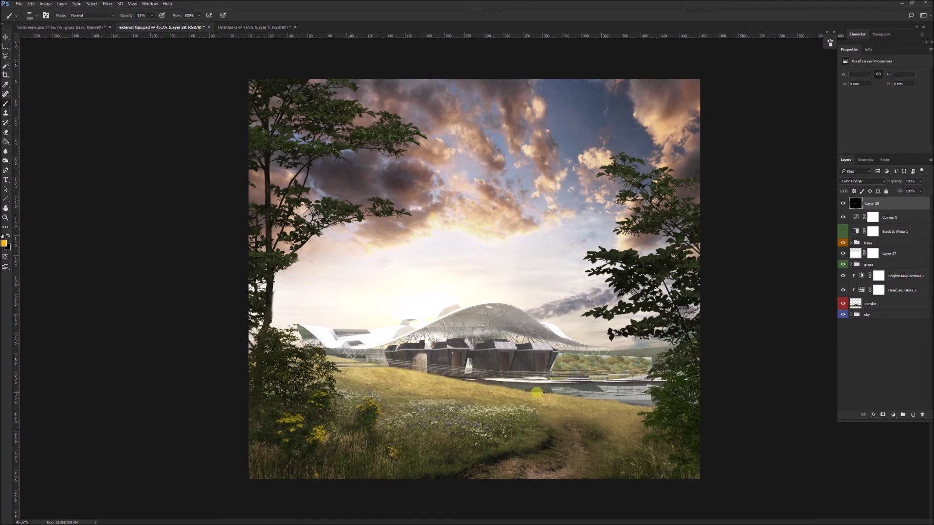
{"action": "key", "text": "ctrl+z"}
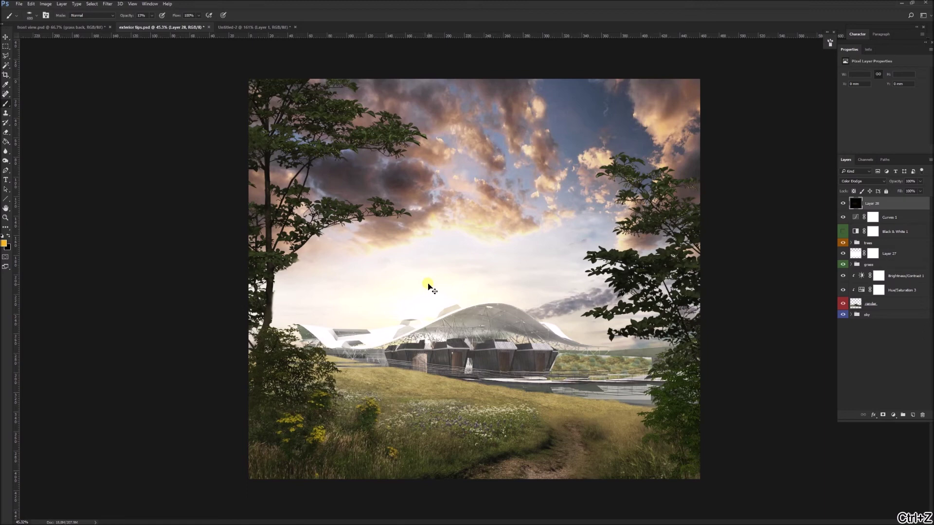
{"action": "key", "text": "super"}
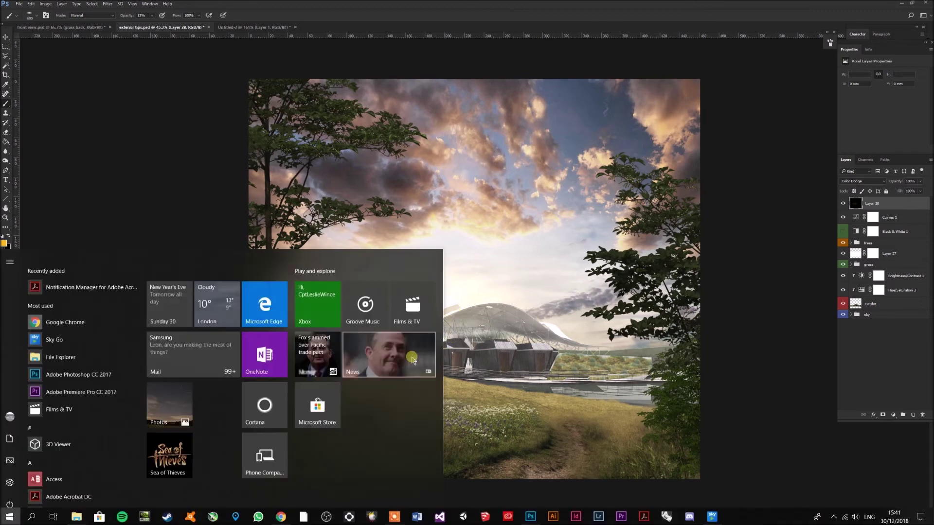
{"action": "key", "text": "super"}
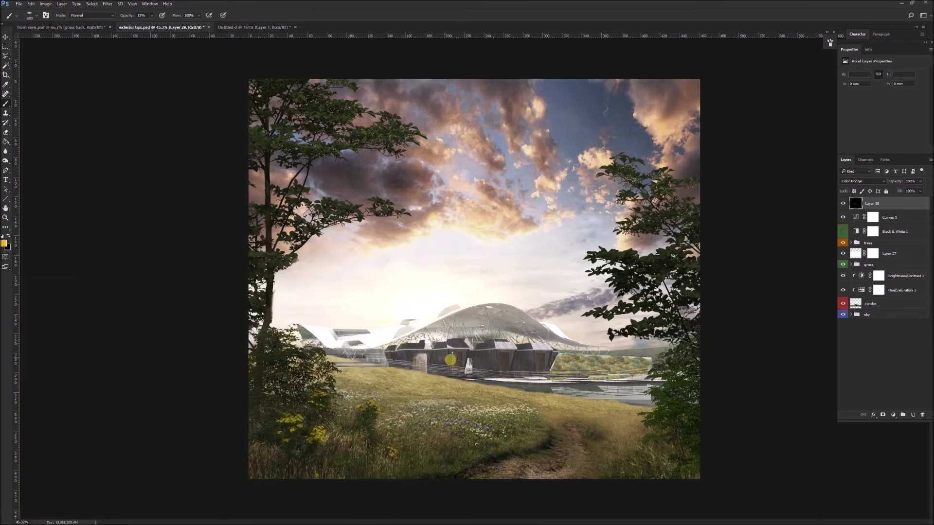
{"action": "scroll", "coordinate": [450, 362], "scroll_direction": "down", "scroll_amount": 4}
{"action": "scroll", "coordinate": [440, 362], "scroll_direction": "up", "scroll_amount": 5}
- Brush golden light across the meadow grass, building front and water strip, undoing the last stroke
{"action": "scroll", "coordinate": [432, 366], "scroll_direction": "down", "scroll_amount": 2}
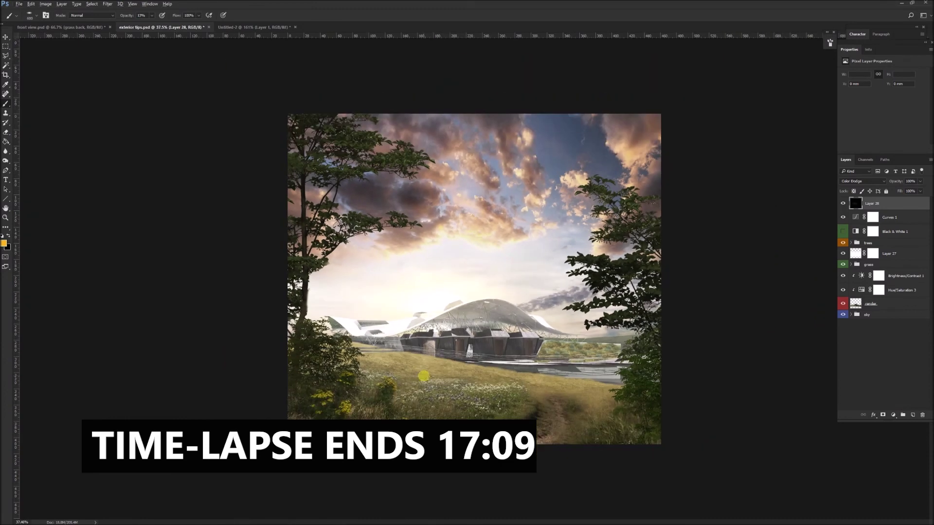
{"action": "key", "text": "bracketright"}
{"action": "key", "text": "bracketright"}
{"action": "left_click", "coordinate": [430, 375]}
{"action": "left_click_drag", "start_coordinate": [430, 375], "coordinate": [554, 388]}
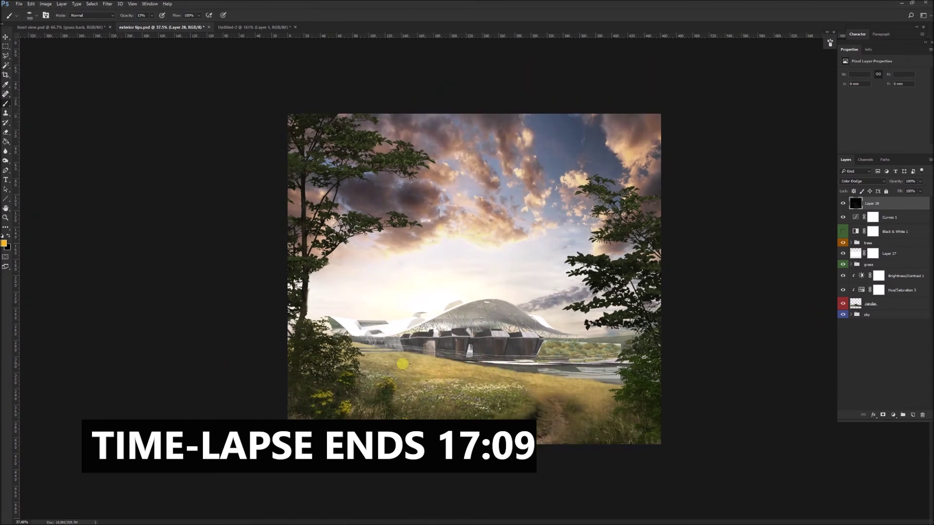
{"action": "key", "text": "bracketleft"}
{"action": "key", "text": "bracketleft"}
{"action": "key", "text": "bracketleft"}
{"action": "key", "text": "bracketleft"}
{"action": "left_click_drag", "start_coordinate": [421, 328], "coordinate": [415, 389]}
{"action": "key", "text": "bracketleft"}
{"action": "key", "text": "bracketleft"}
{"action": "mouse_move", "coordinate": [584, 376]}
{"action": "left_mouse_down"}
{"action": "mouse_move", "coordinate": [529, 369]}
{"action": "mouse_move", "coordinate": [624, 370]}
{"action": "mouse_move", "coordinate": [473, 362]}
{"action": "mouse_move", "coordinate": [628, 371]}
{"action": "mouse_move", "coordinate": [632, 361]}
{"action": "mouse_move", "coordinate": [503, 366]}
{"action": "mouse_move", "coordinate": [500, 334]}
{"action": "mouse_move", "coordinate": [536, 336]}
{"action": "left_mouse_up"}
{"action": "key", "text": "bracketleft"}
{"action": "key", "text": "bracketleft"}
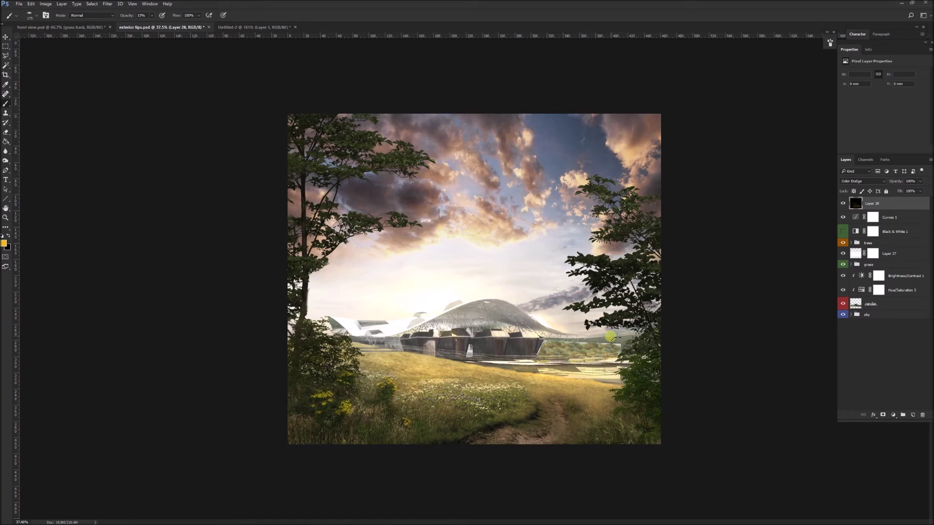
{"action": "key", "text": "ctrl+z"}
- Lower Layer 27's opacity, then toggle Layers 27 and 28 off and on to compare the glow
{"action": "left_click", "coordinate": [898, 254]}
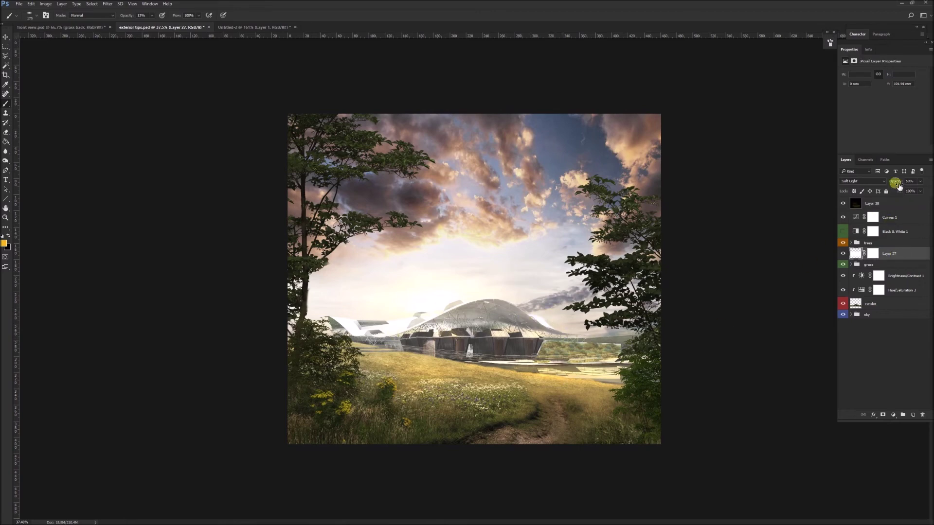
{"action": "left_click", "coordinate": [911, 181]}
{"action": "left_click_drag", "start_coordinate": [913, 184], "coordinate": [898, 184]}
{"action": "left_click", "coordinate": [844, 254]}
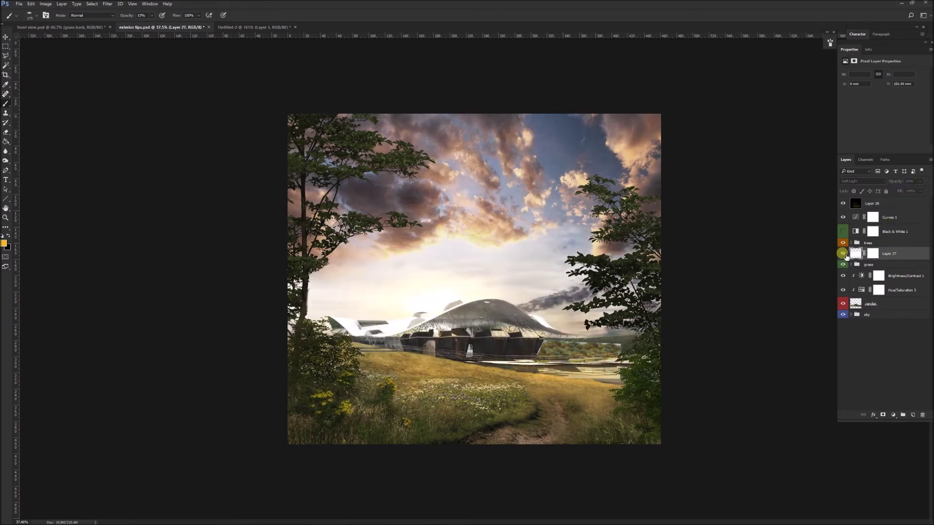
{"action": "left_click", "coordinate": [843, 253]}
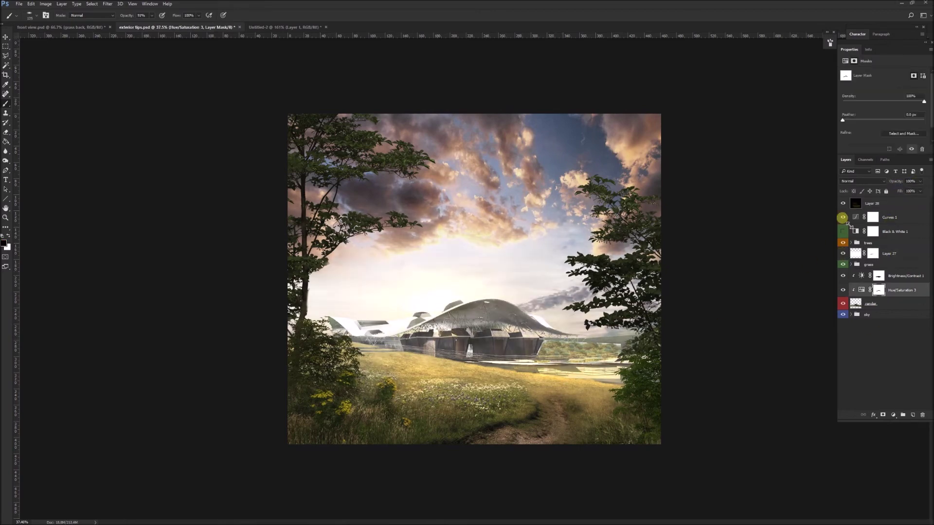
{"action": "left_click", "coordinate": [844, 204]}
{"action": "left_click", "coordinate": [843, 203]}
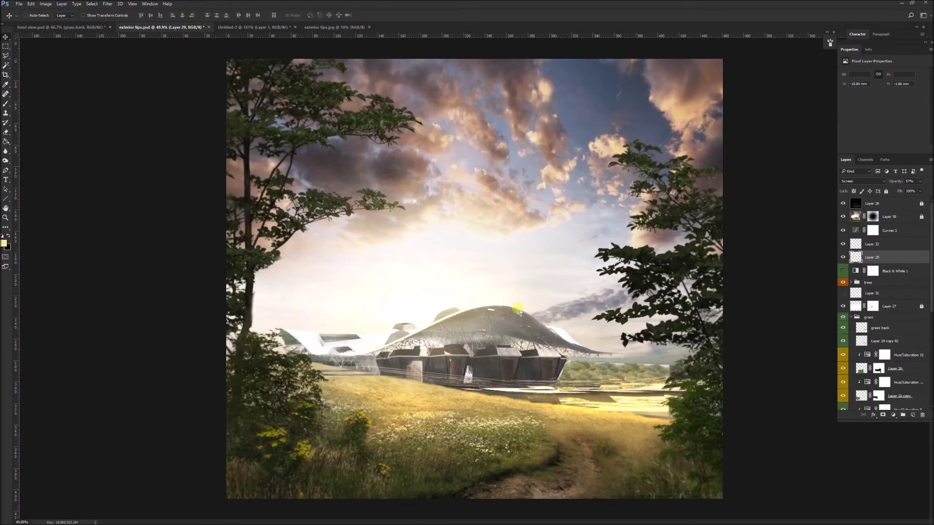
- Duplicate the Layer 29 glow, shrink the copy and place it on the right tree
{"action": "scroll", "coordinate": [518, 309], "scroll_direction": "down", "scroll_amount": 3}
{"action": "scroll", "coordinate": [477, 332], "scroll_direction": "up", "scroll_amount": 2}
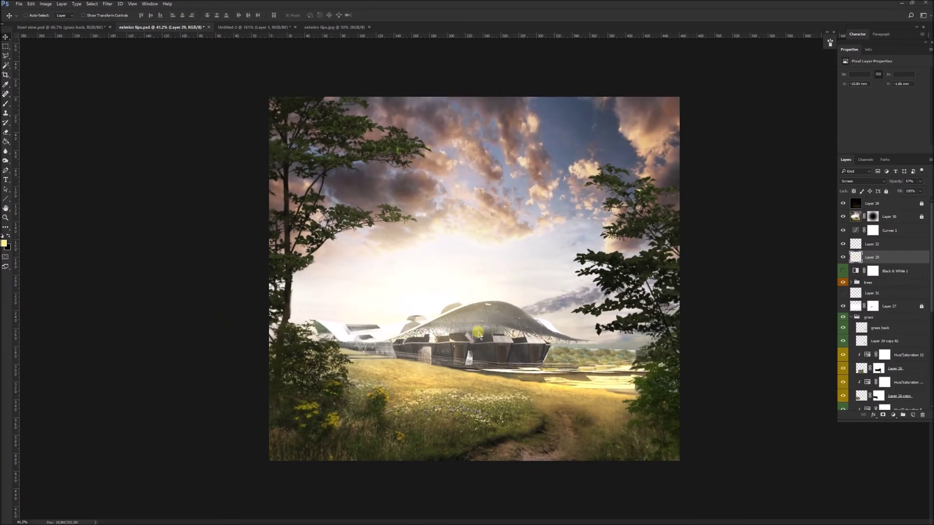
{"action": "left_click", "coordinate": [844, 257]}
{"action": "left_click", "coordinate": [844, 258]}
{"action": "left_click_drag", "start_coordinate": [465, 293], "coordinate": [597, 236], "text": "alt"}
{"action": "key", "text": "ctrl+t"}
{"action": "left_click_drag", "start_coordinate": [747, 380], "coordinate": [602, 242], "text": "alt+shift"}
{"action": "left_click_drag", "start_coordinate": [566, 205], "coordinate": [627, 271]}
{"action": "key", "text": "Return"}
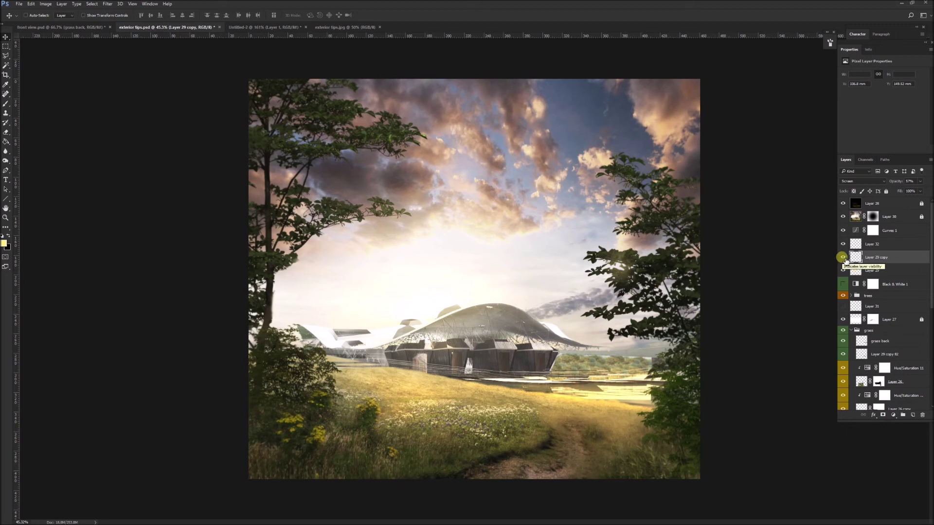
- Add more enlarged glow copies at 100% opacity, spreading them left and around the scene
{"action": "key", "text": "ctrl+j"}
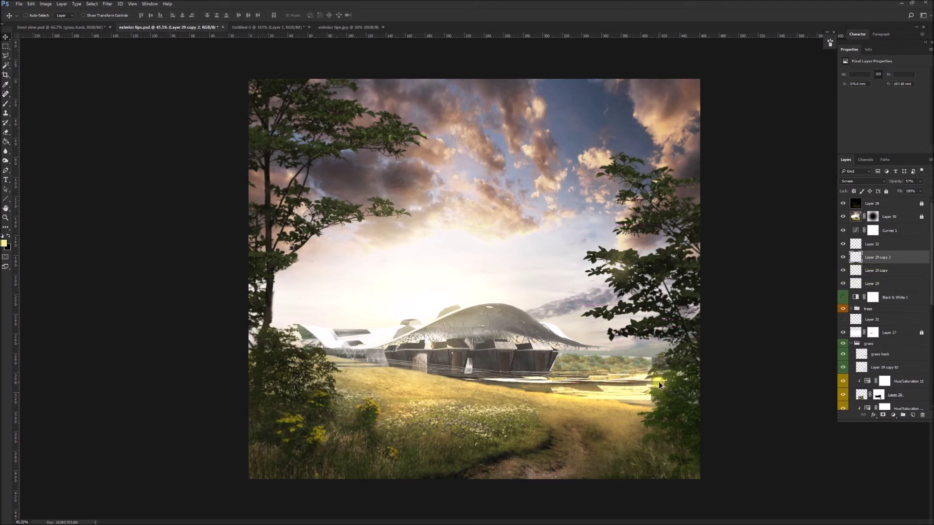
{"action": "key", "text": "ctrl+t"}
{"action": "left_click_drag", "start_coordinate": [698, 422], "coordinate": [670, 401], "text": "shift"}
{"action": "left_click_drag", "start_coordinate": [897, 182], "coordinate": [919, 185]}
{"action": "key", "text": "Return"}
{"action": "left_click_drag", "start_coordinate": [661, 389], "coordinate": [338, 401]}
{"action": "left_click_drag", "start_coordinate": [339, 403], "coordinate": [640, 324], "text": "alt"}
- Group Layers 29 through 32 into Group 1
{"action": "left_click", "coordinate": [894, 325]}
{"action": "left_click", "coordinate": [904, 249], "text": "shift"}
{"action": "key", "text": "ctrl+g"}
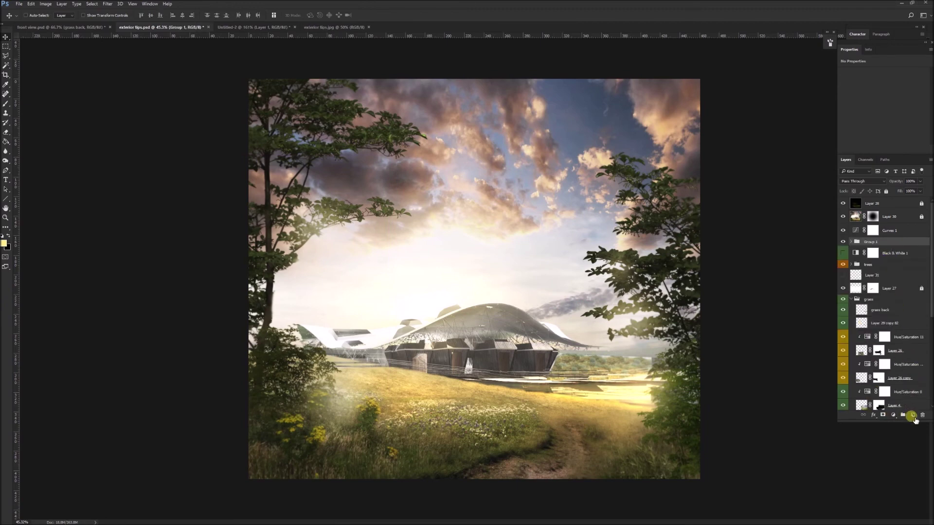
- Check the forest house reference in Untitled-2, then add an empty Layer 33 above Group 1
{"action": "left_click", "coordinate": [253, 27]}
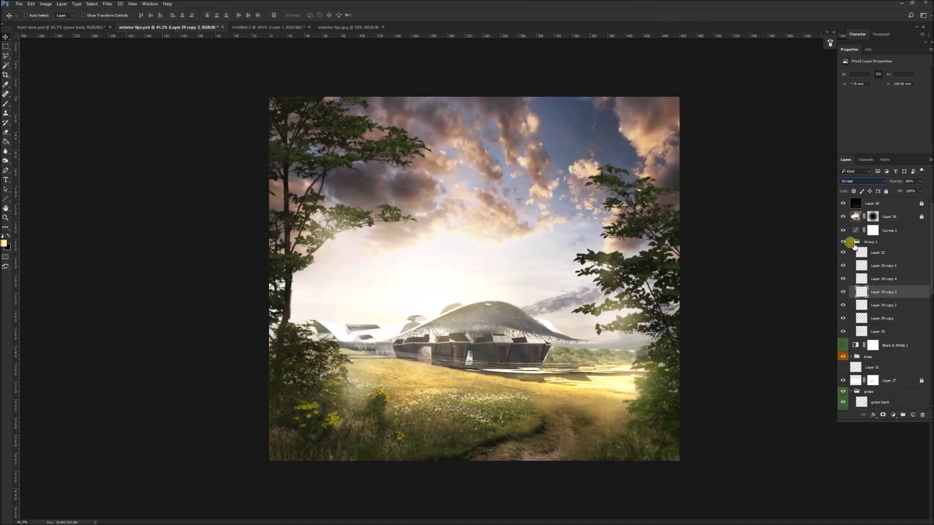
{"action": "left_click", "coordinate": [851, 241]}
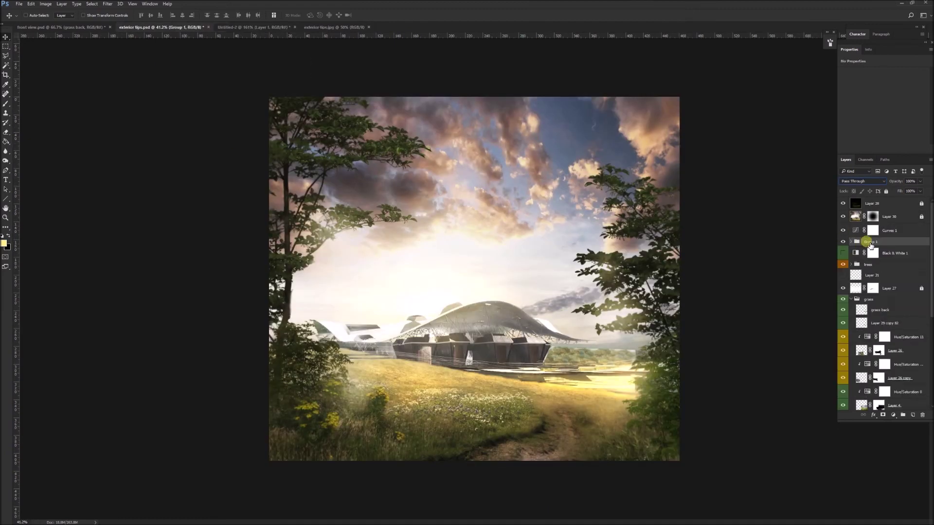
{"action": "left_click_drag", "start_coordinate": [875, 245], "coordinate": [923, 425]}
{"action": "left_click", "coordinate": [912, 415]}
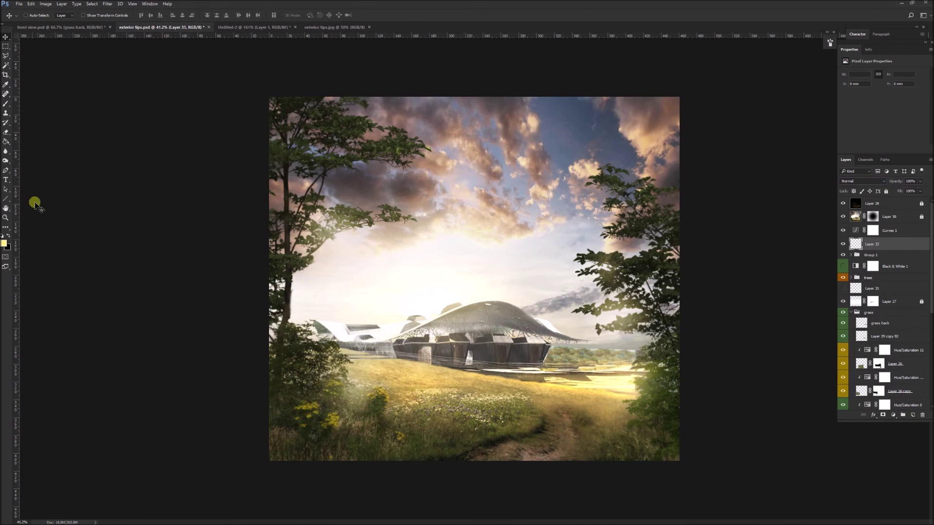
- With a soft white brush at 100% opacity, paint one bright dot on the grass left of the building
{"action": "left_click", "coordinate": [8, 235]}
{"action": "key", "text": "b"}
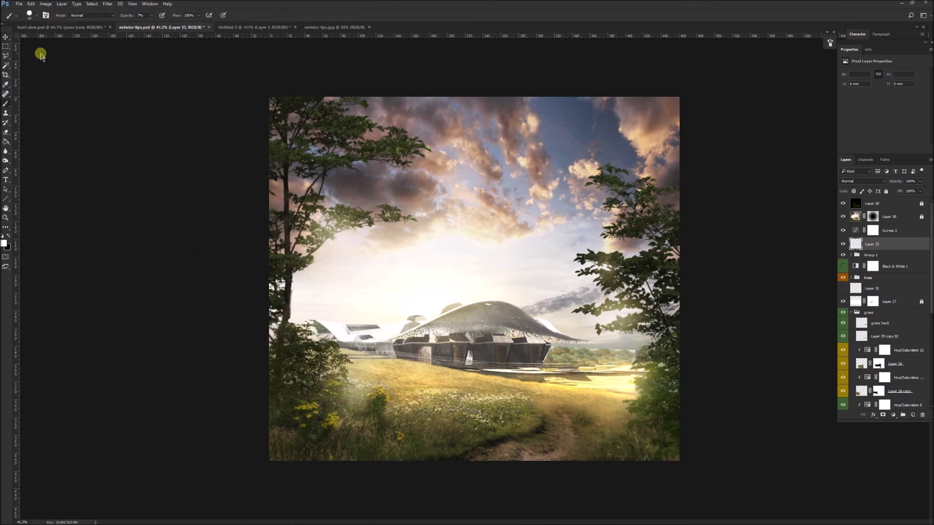
{"action": "left_click", "coordinate": [31, 17]}
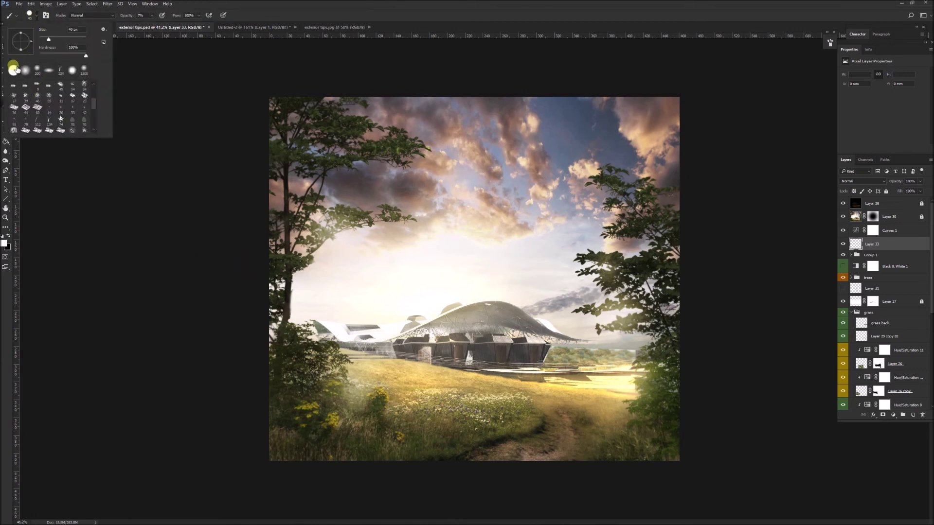
{"action": "left_click", "coordinate": [100, 214]}
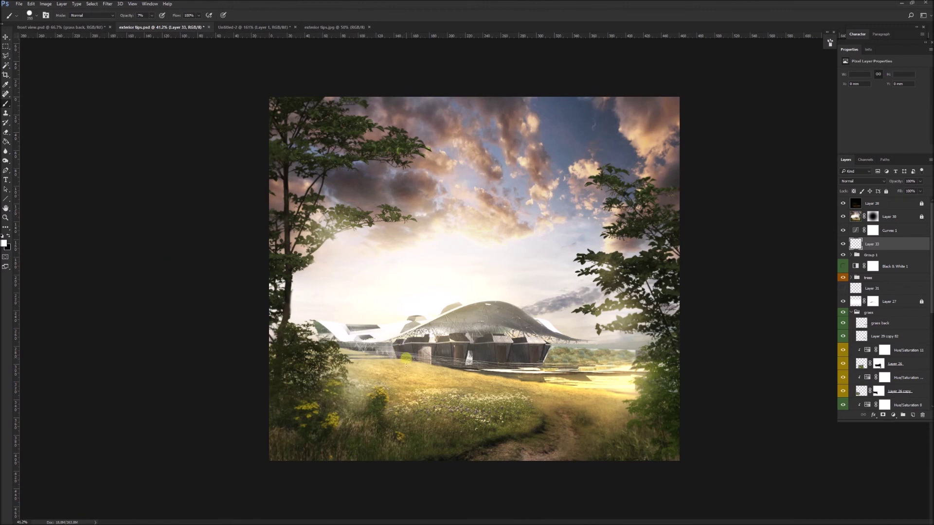
{"action": "left_click", "coordinate": [416, 353]}
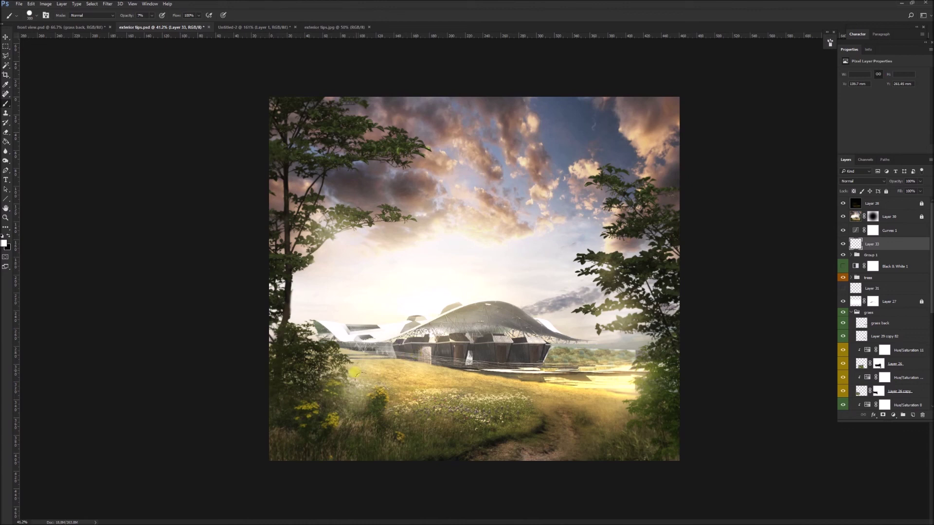
{"action": "key", "text": "ctrl+z"}
{"action": "left_click_drag", "start_coordinate": [126, 16], "coordinate": [175, 27]}
{"action": "left_click", "coordinate": [396, 368]}
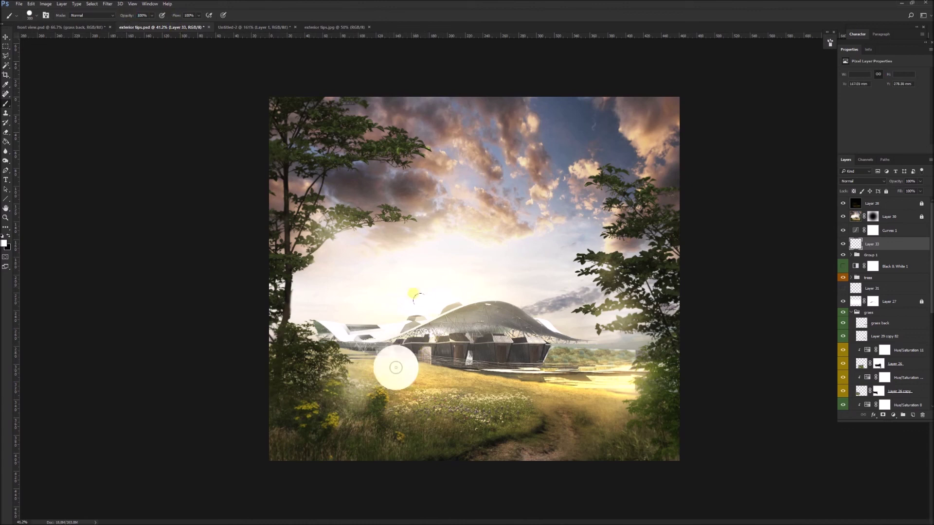
{"action": "left_click", "coordinate": [108, 5]}
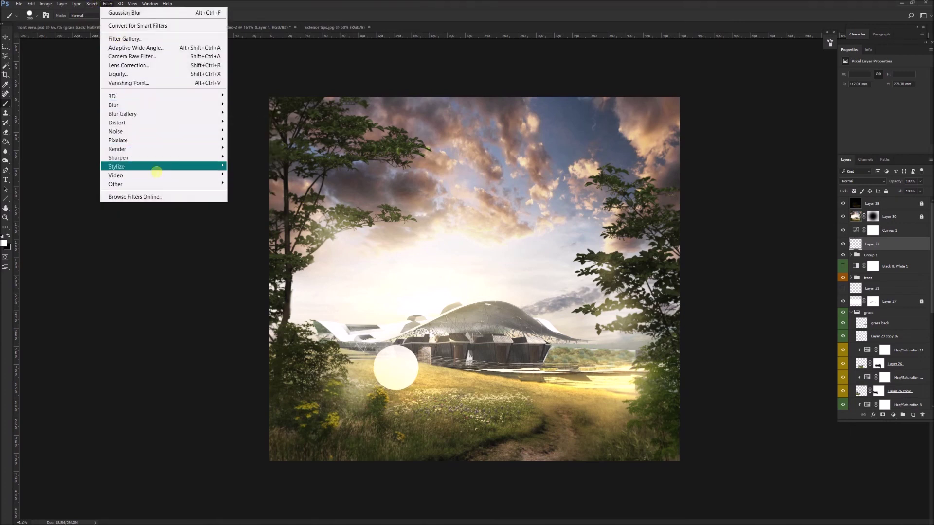
- Apply Add Noise to the white dot
{"action": "mouse_move", "coordinate": [191, 131]}
{"action": "left_click", "coordinate": [230, 131]}
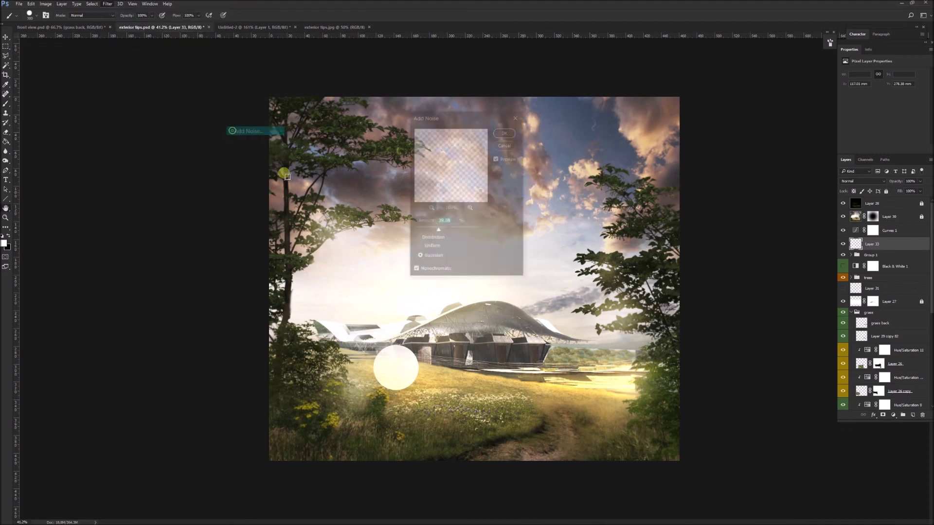
{"action": "left_click", "coordinate": [506, 132]}
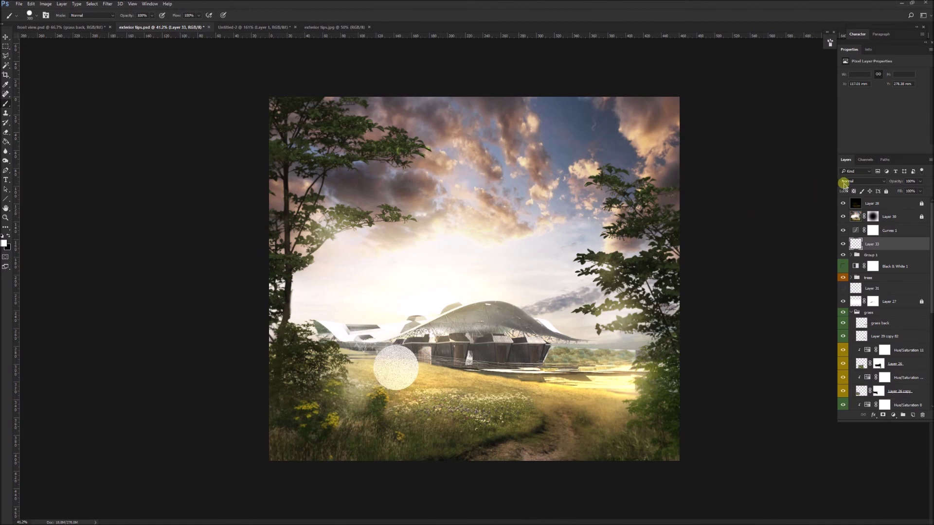
- Set Layer 33's blend mode to Screen at 24% opacity
{"action": "left_click", "coordinate": [847, 181]}
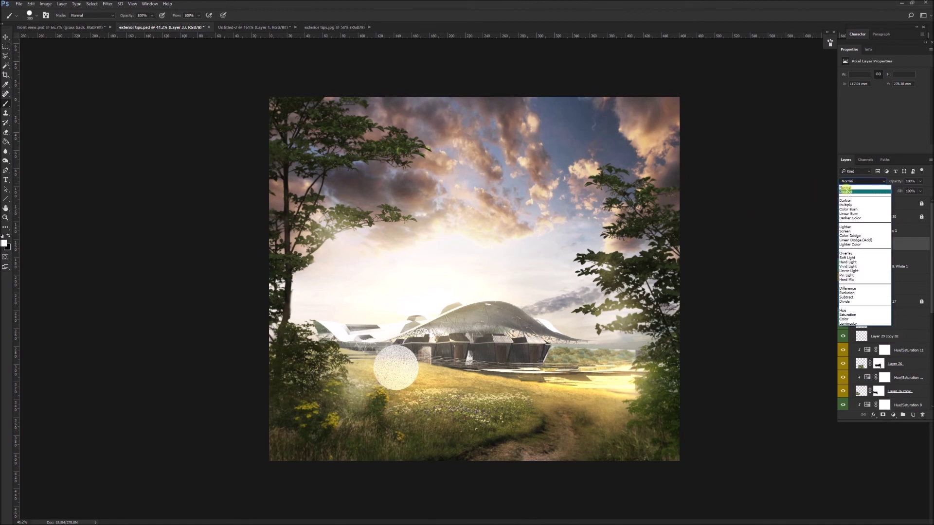
{"action": "left_click", "coordinate": [848, 232]}
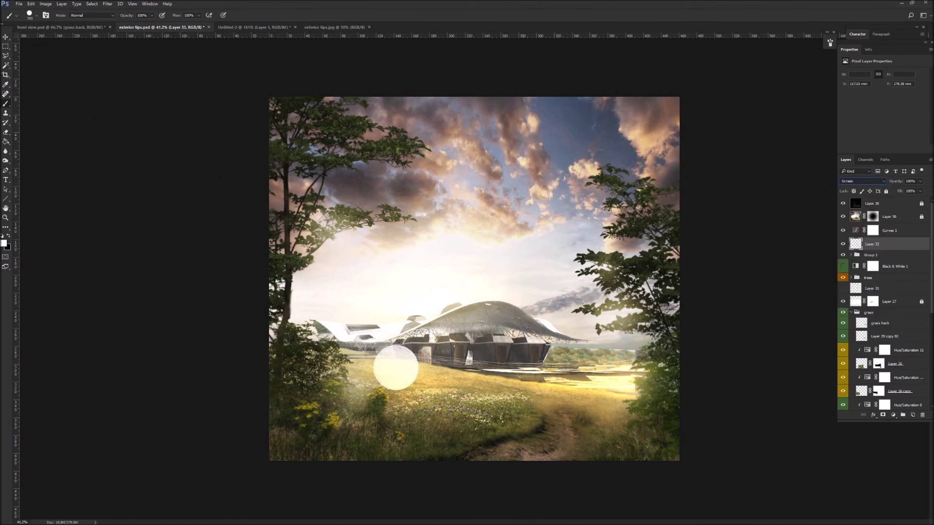
{"action": "left_click", "coordinate": [8, 36]}
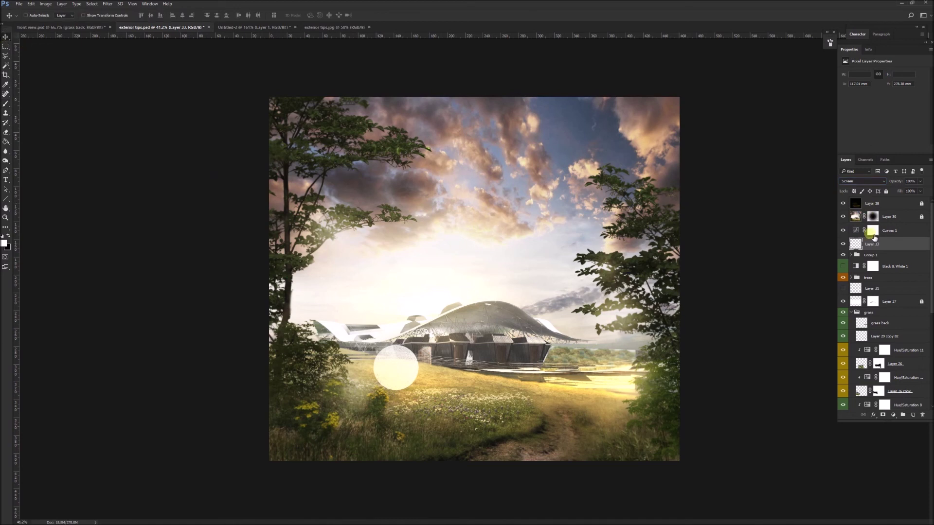
{"action": "mouse_move", "coordinate": [881, 180]}
{"action": "left_mouse_down"}
{"action": "mouse_move", "coordinate": [900, 183]}
{"action": "mouse_move", "coordinate": [876, 184]}
{"action": "left_mouse_up"}
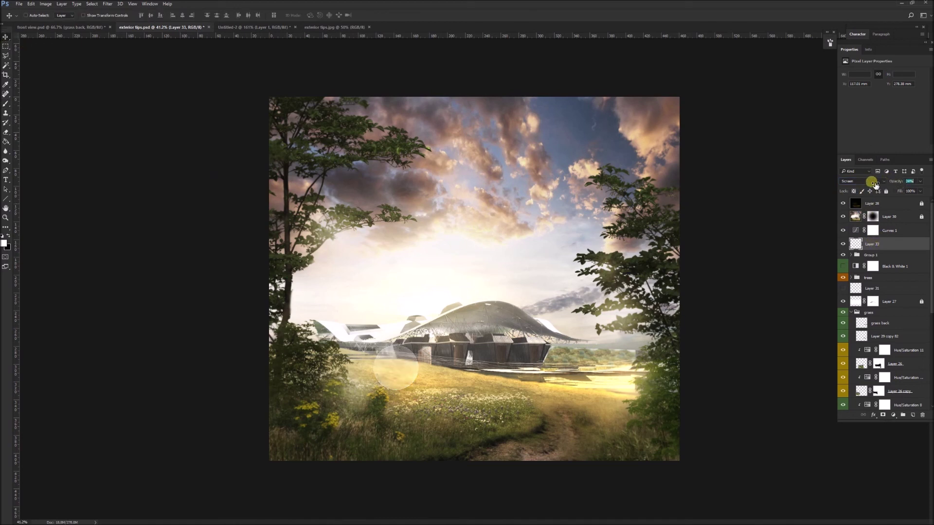
{"action": "left_click", "coordinate": [273, 270]}
{"action": "scroll", "coordinate": [432, 323], "scroll_direction": "up", "scroll_amount": 3}
- Open the Gaussian Blur filter from Filter > Blur
{"action": "left_click", "coordinate": [107, 4]}
{"action": "left_click", "coordinate": [177, 105]}
{"action": "left_click", "coordinate": [245, 162]}
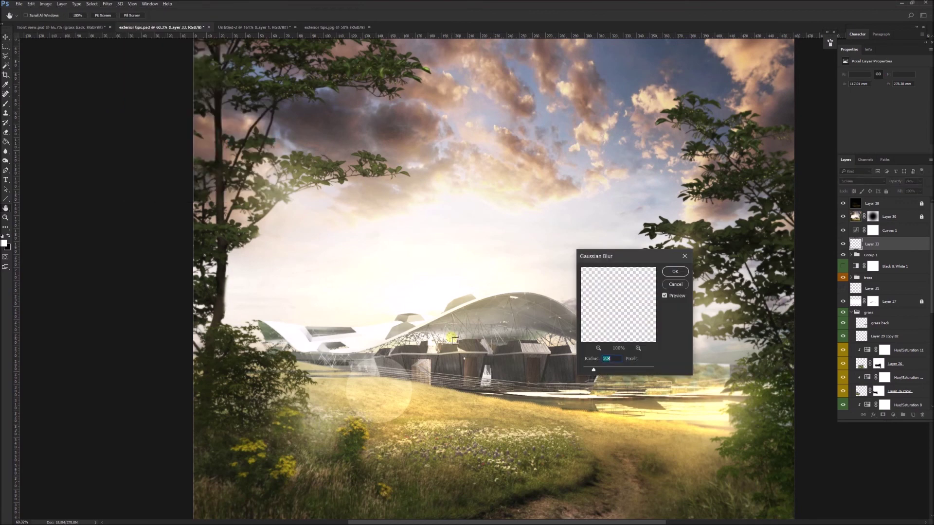
- Apply the Gaussian Blur, then resize and position the glowing dot at the building's left side
{"action": "left_click", "coordinate": [675, 271]}
{"action": "scroll", "coordinate": [632, 316], "scroll_direction": "down", "scroll_amount": 3}
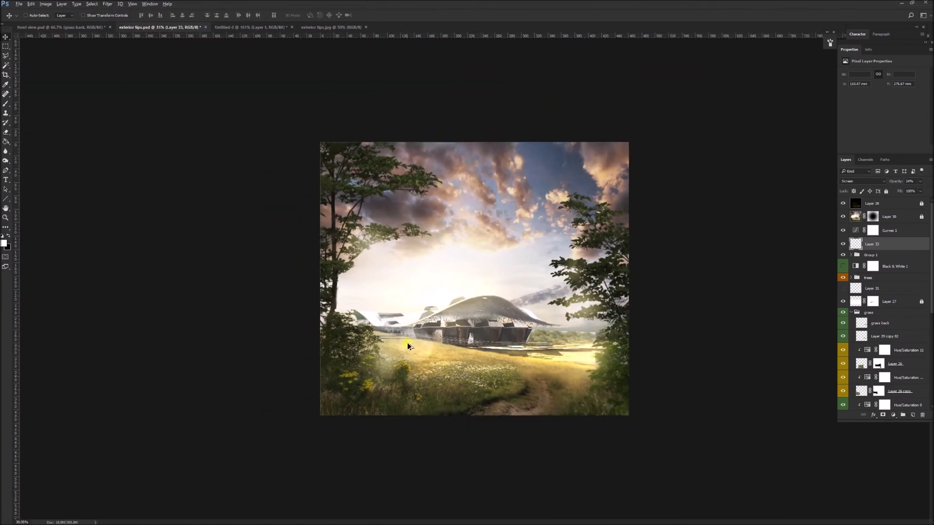
{"action": "key", "text": "ctrl+t"}
{"action": "left_click_drag", "start_coordinate": [417, 372], "coordinate": [365, 339]}
{"action": "scroll", "coordinate": [399, 321], "scroll_direction": "down", "scroll_amount": 2}
{"action": "left_click_drag", "start_coordinate": [421, 328], "coordinate": [440, 351]}
{"action": "key", "text": "Return"}
- Make smaller copies of the glowing speck and scatter them up and right across the scene
{"action": "left_click_drag", "start_coordinate": [440, 351], "coordinate": [628, 214]}
{"action": "scroll", "coordinate": [397, 380], "scroll_direction": "up", "scroll_amount": 4}
{"action": "key", "text": "ctrl+t"}
{"action": "key", "text": "Return"}
{"action": "scroll", "coordinate": [407, 413], "scroll_direction": "up", "scroll_amount": 2}
{"action": "key", "text": "ctrl+y"}
{"action": "key", "text": "ctrl+r"}
{"action": "key", "text": "ctrl+y"}
{"action": "scroll", "coordinate": [356, 350], "scroll_direction": "down", "scroll_amount": 1}
{"action": "key", "text": "ctrl+y"}
{"action": "key", "text": "ctrl+y"}
{"action": "left_click_drag", "start_coordinate": [597, 247], "coordinate": [591, 191]}
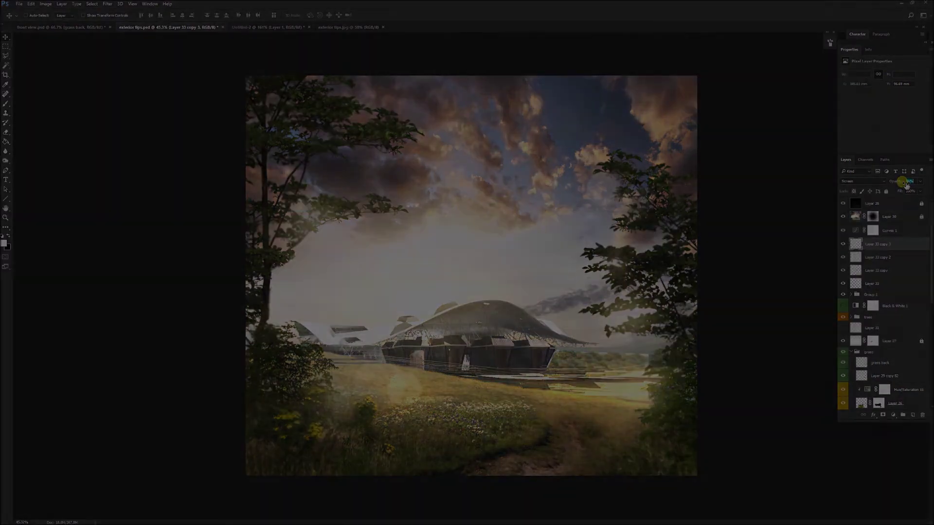